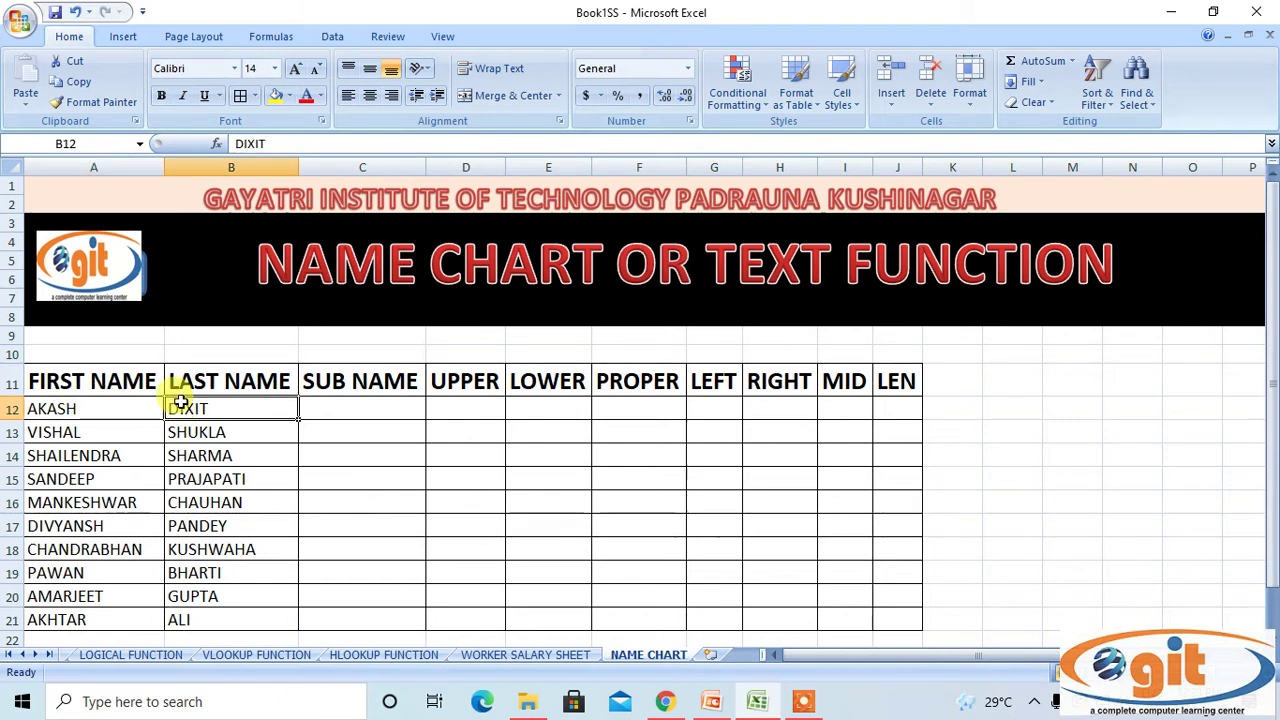
click(62, 410)
Widen the SUB NAME column C.
click(203, 405)
click(330, 405)
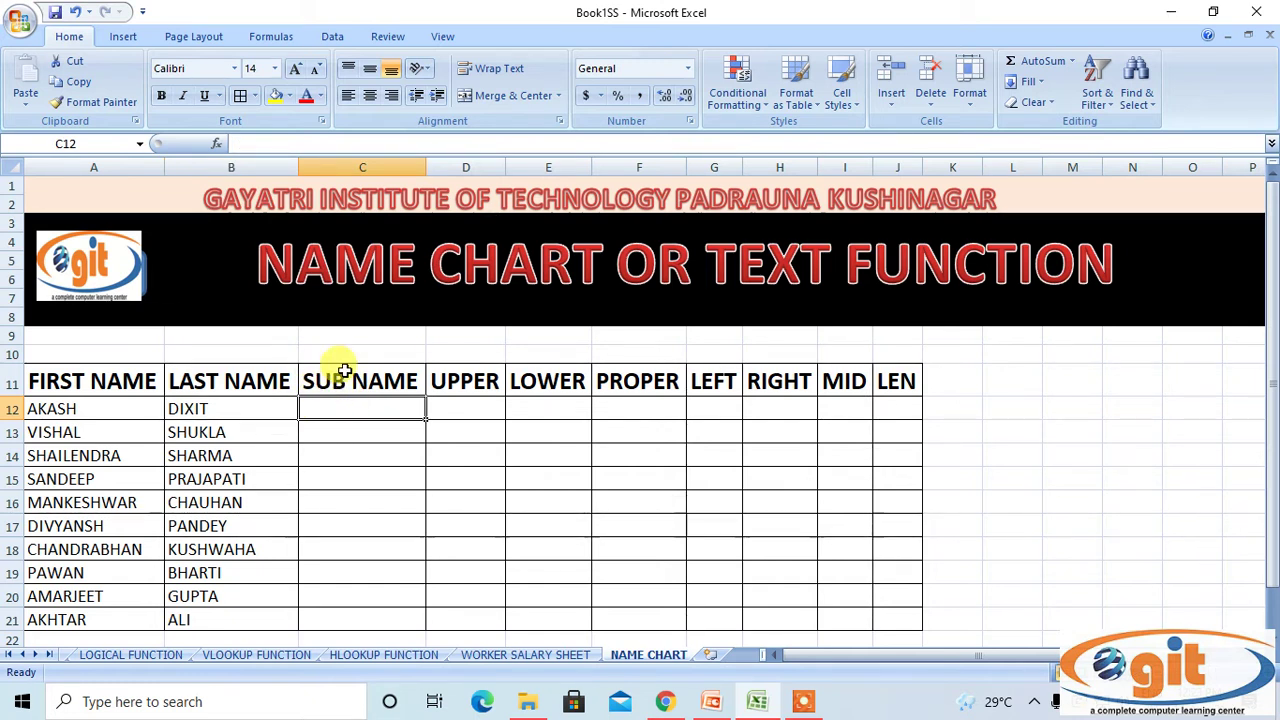
click(358, 168)
drag(426, 168, 471, 170)
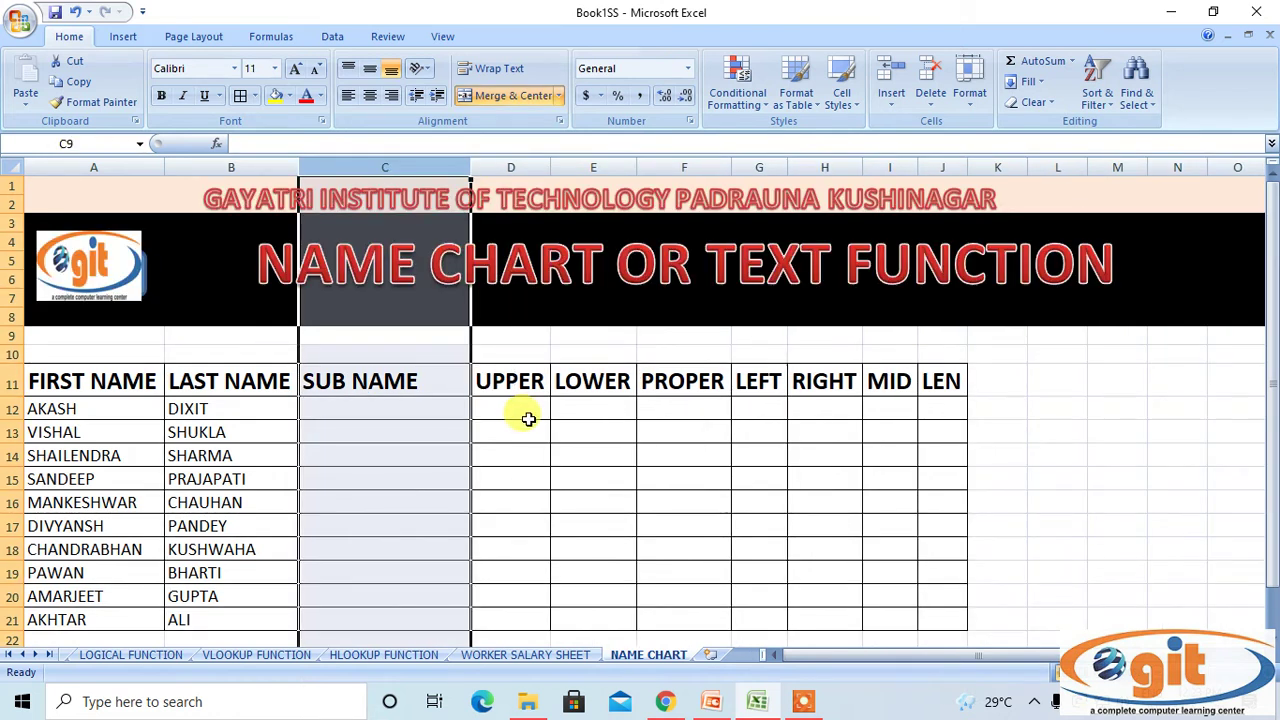
click(349, 414)
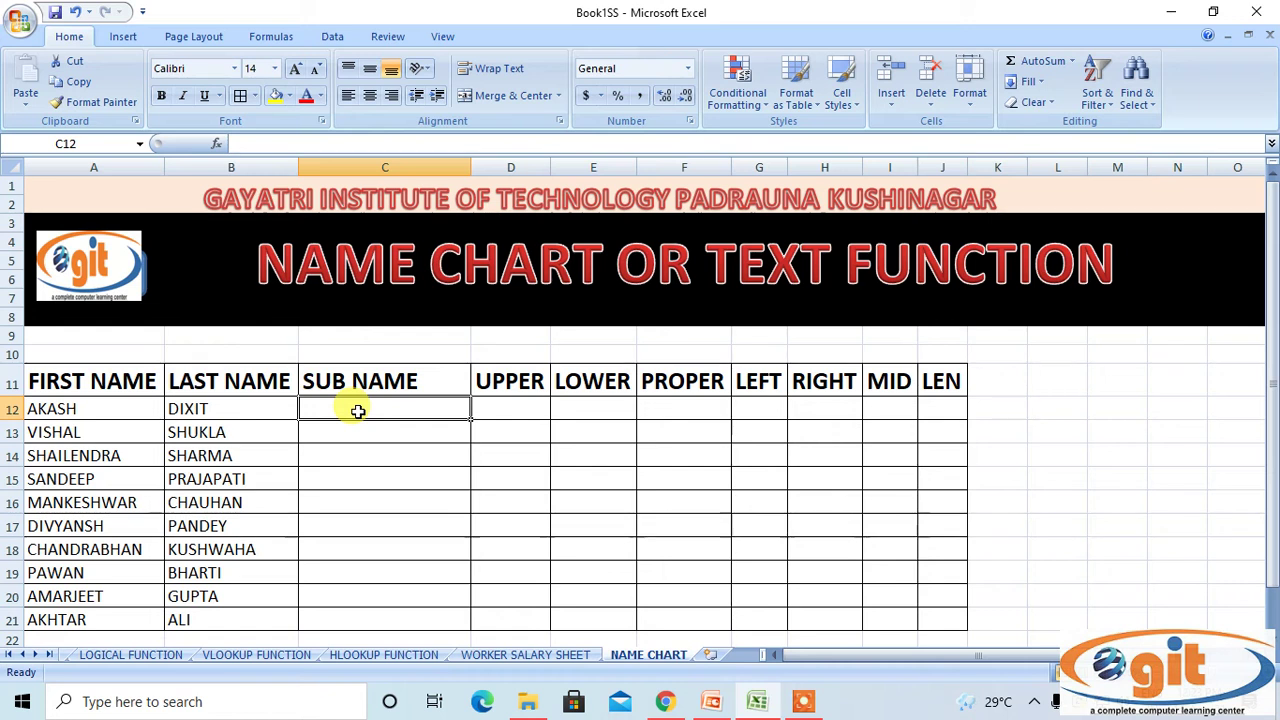
text(=CON)
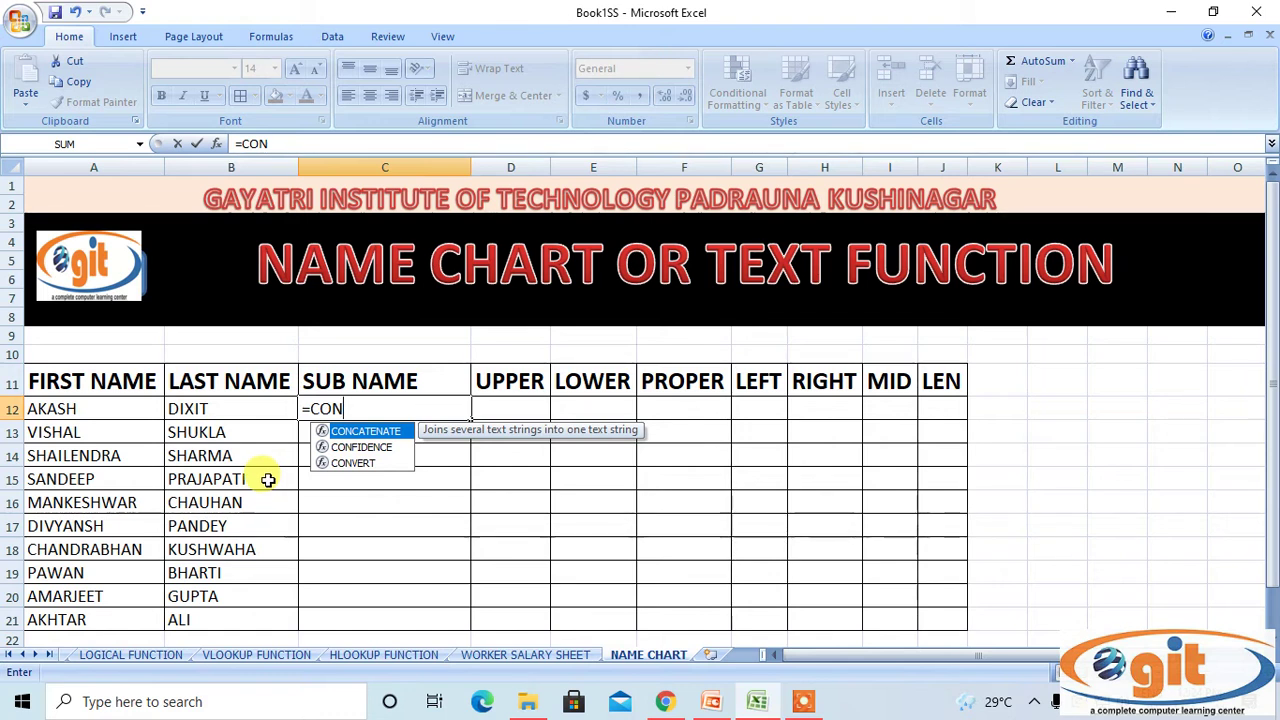
key(Tab)
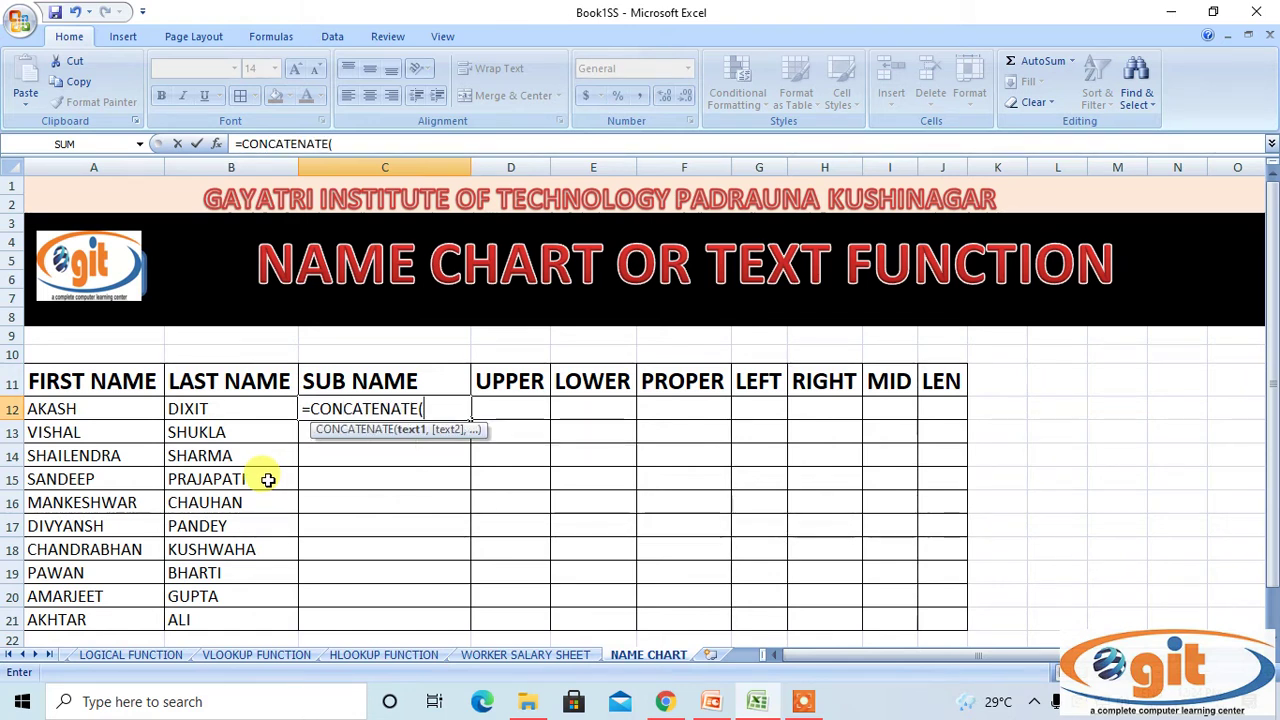
click(97, 404)
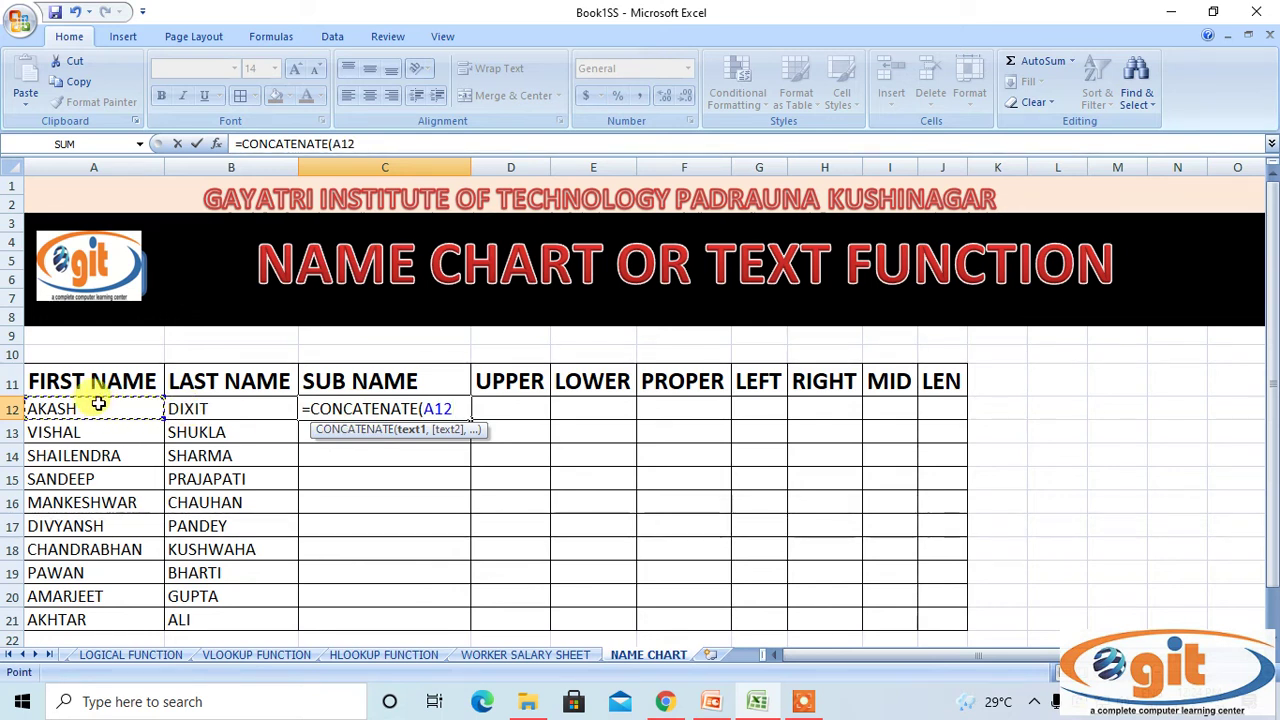
text(,)
click(205, 409)
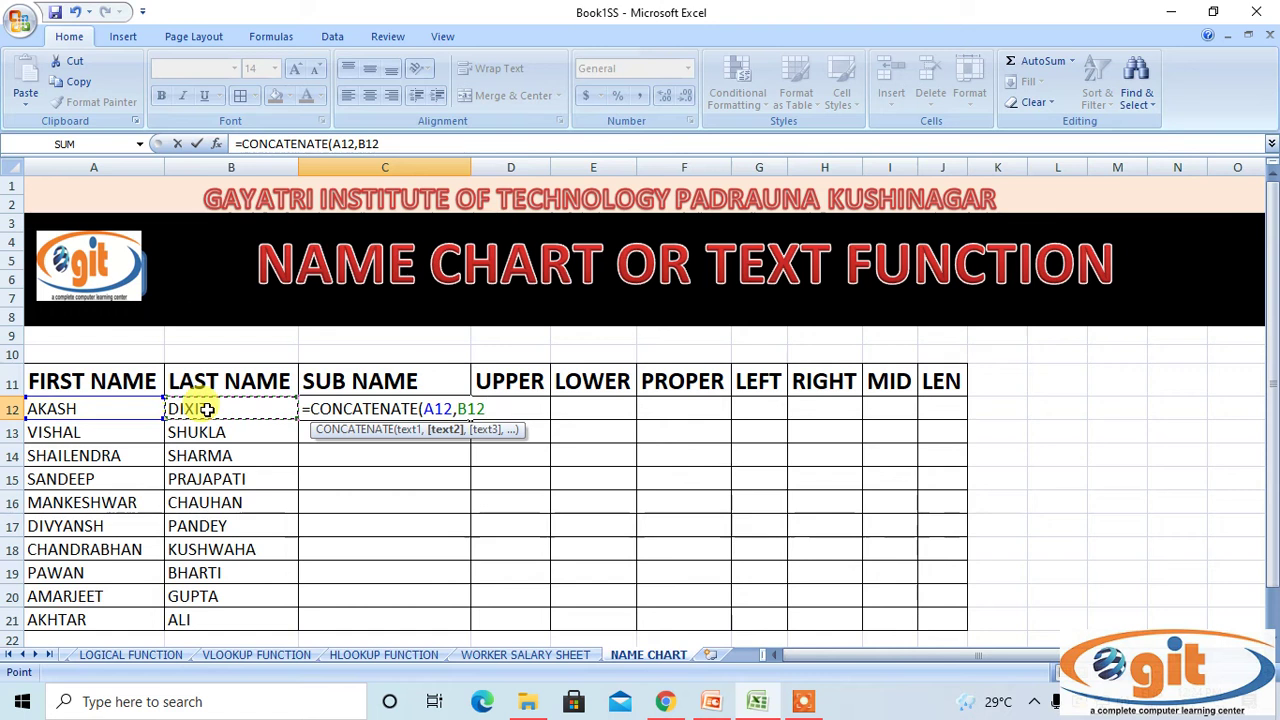
text())
key(Return)
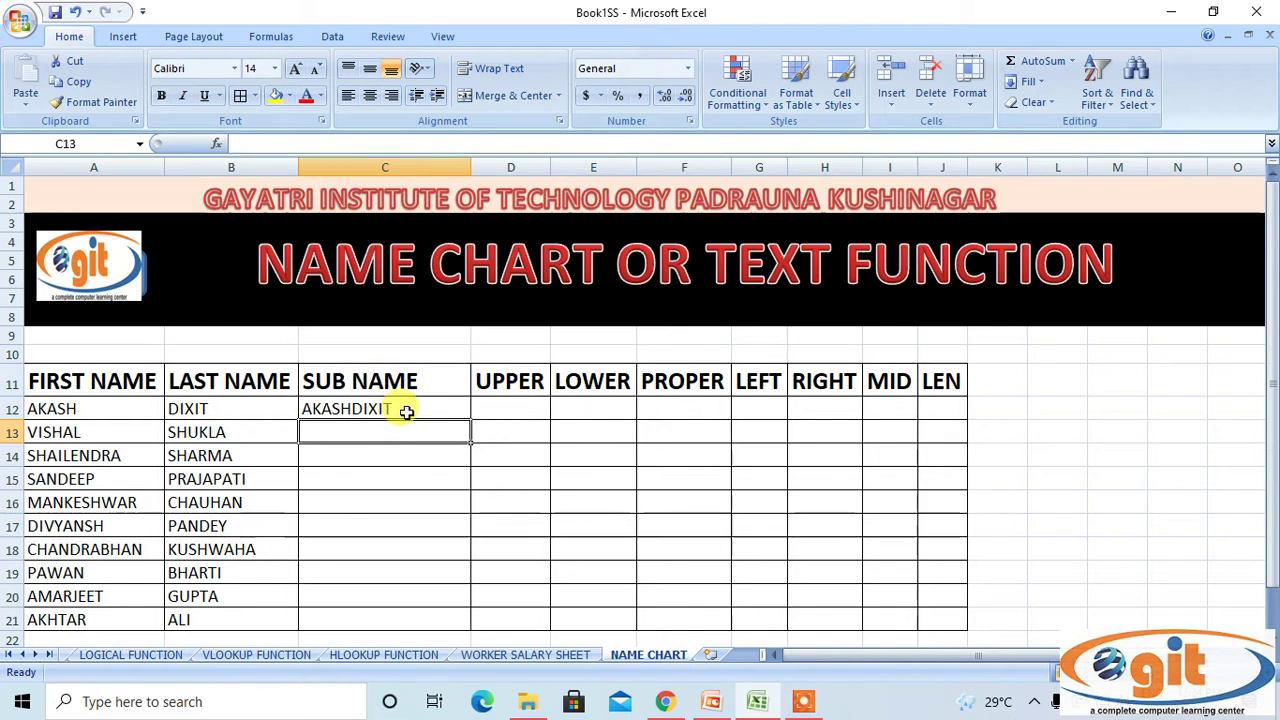
Copy the CONCATENATE formula down to row 21 and autofit column C.
click(440, 409)
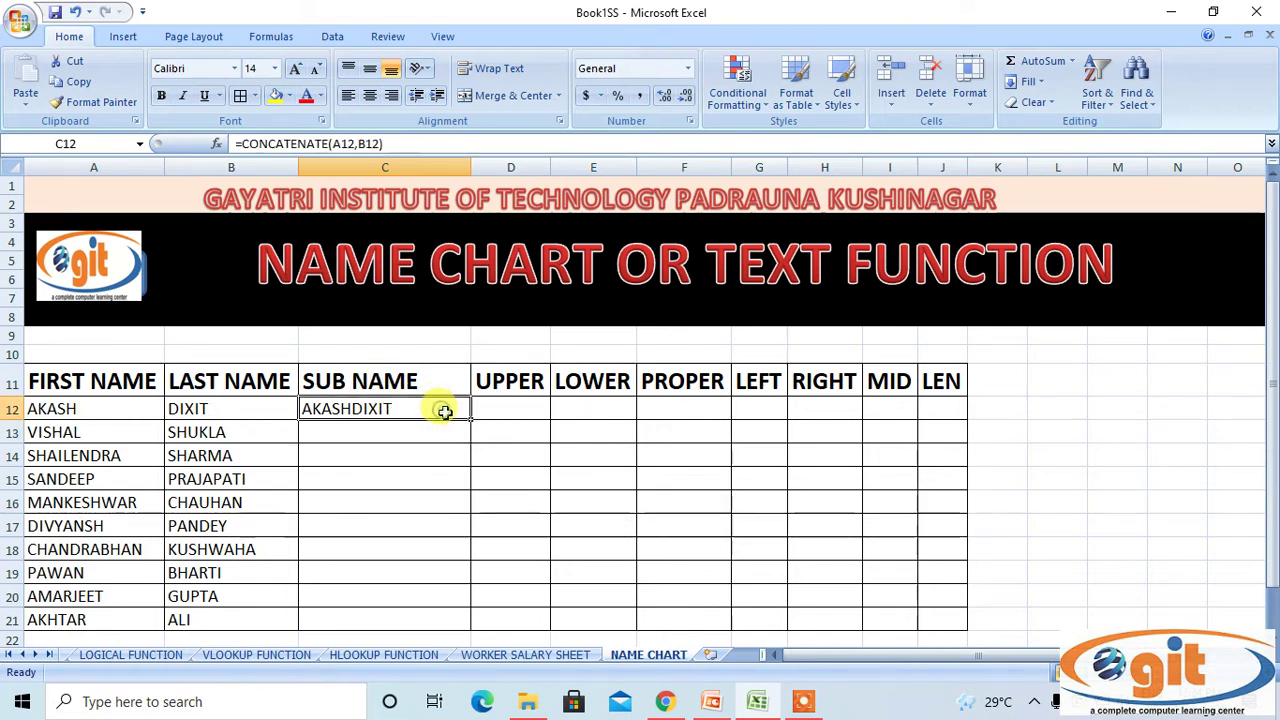
double_click(471, 420)
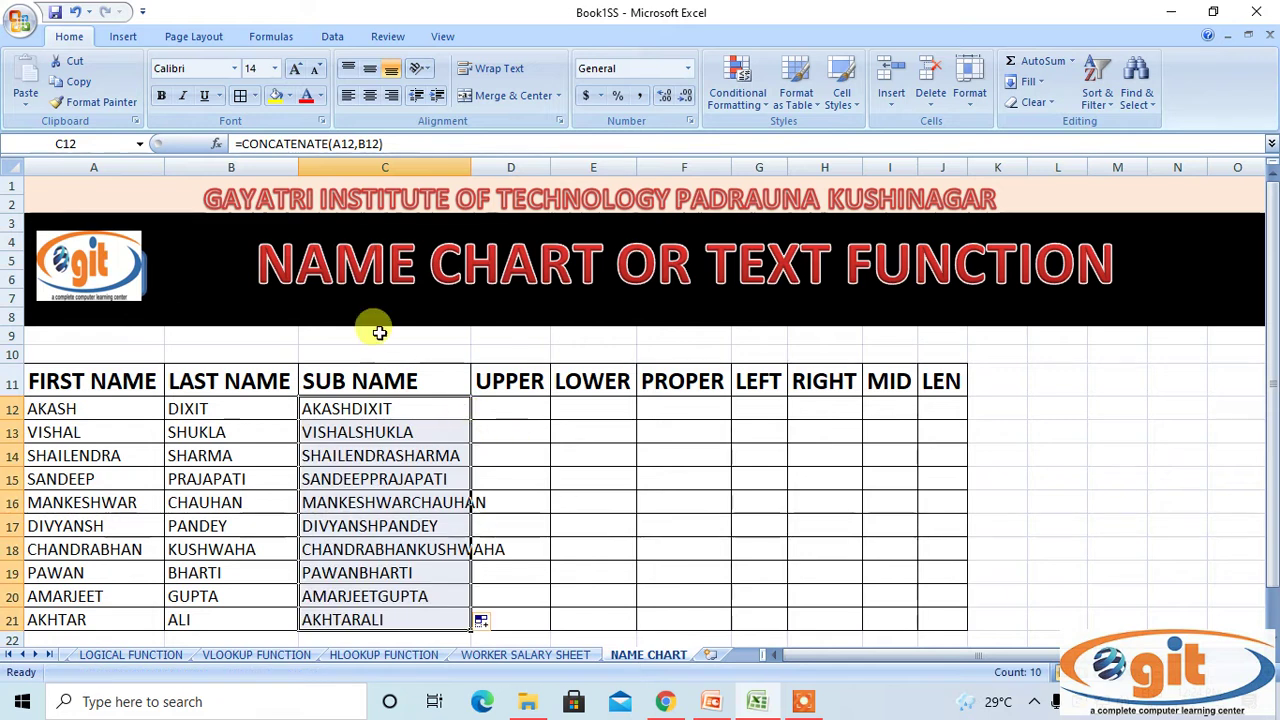
click(415, 167)
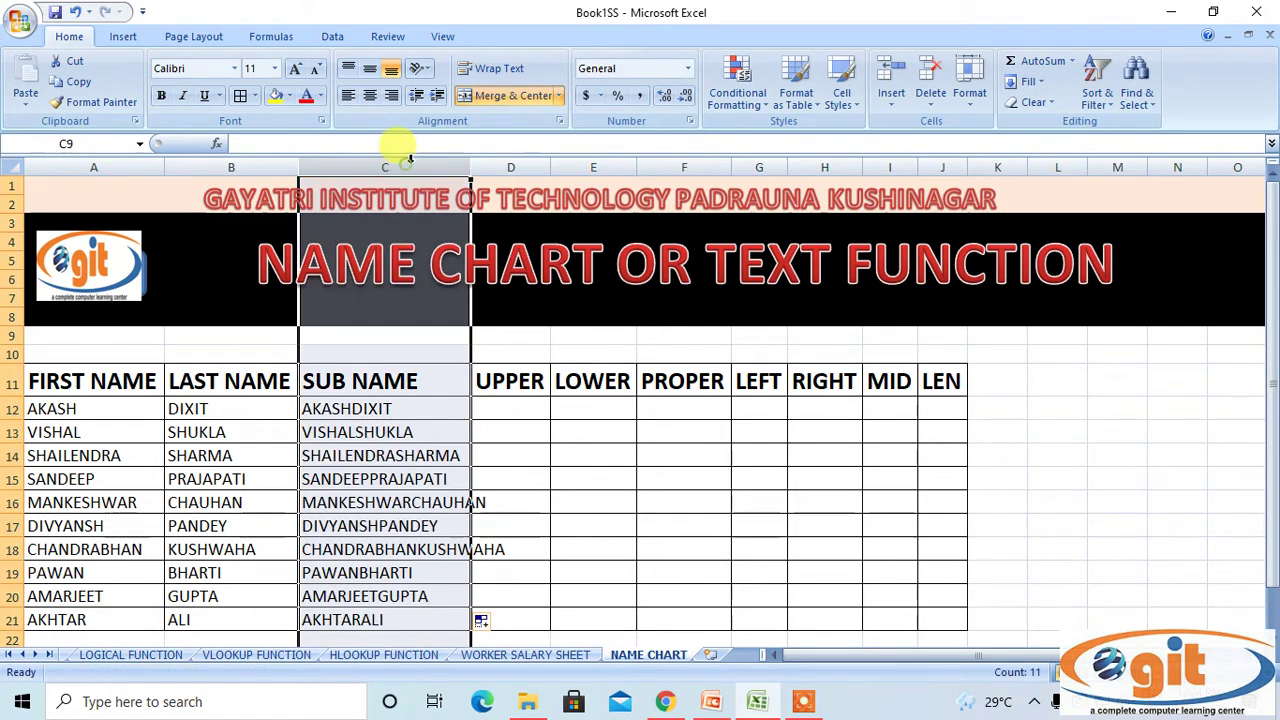
double_click(468, 168)
scroll(563, 457, down, 2)
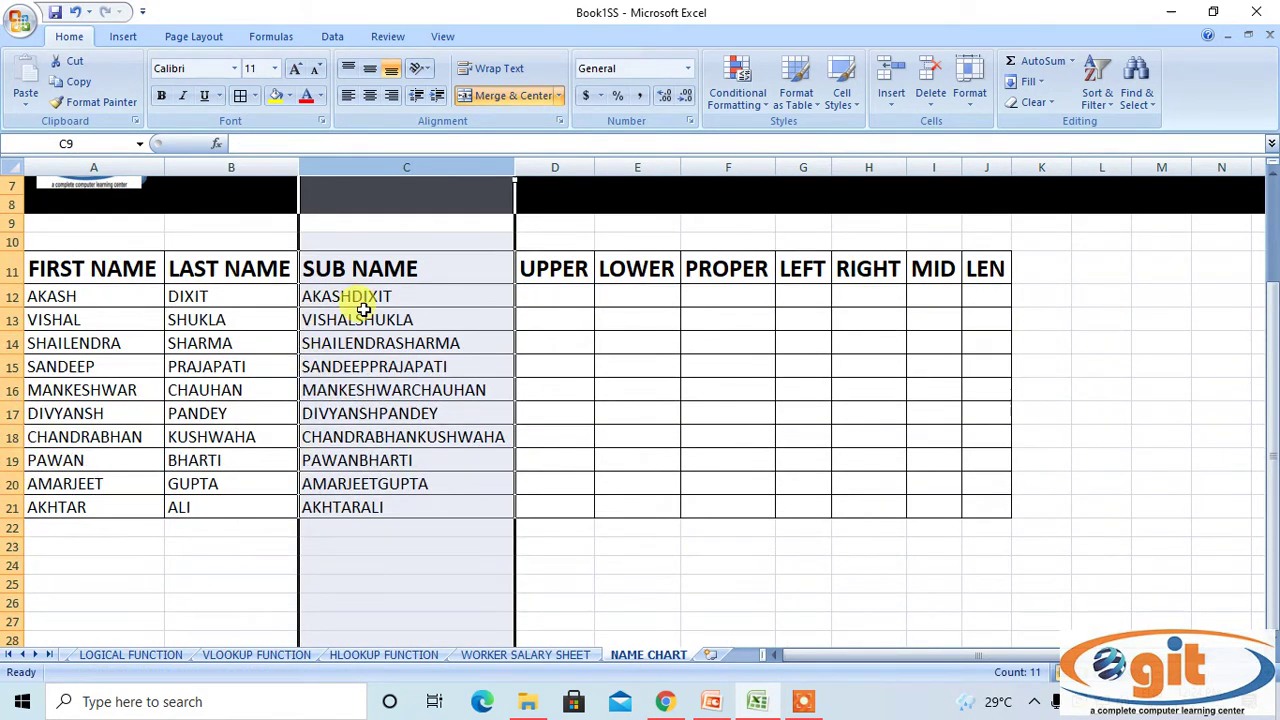
click(521, 462)
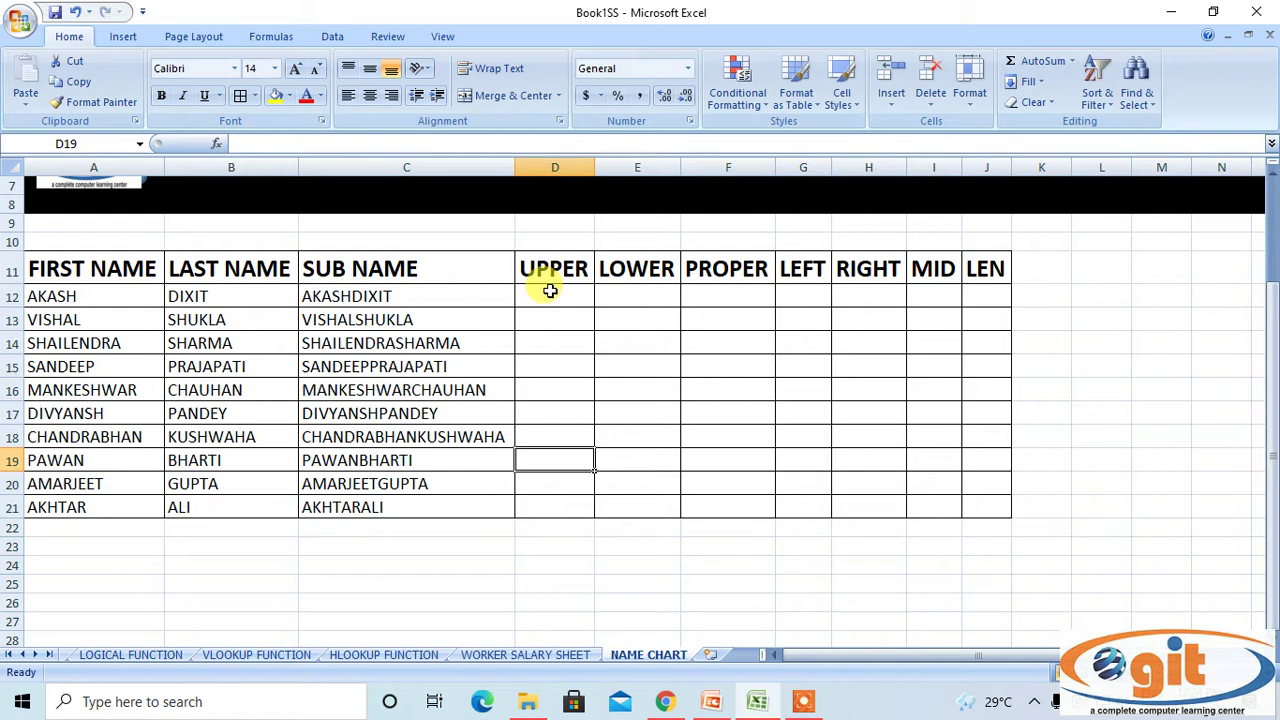
drag(544, 277, 708, 262)
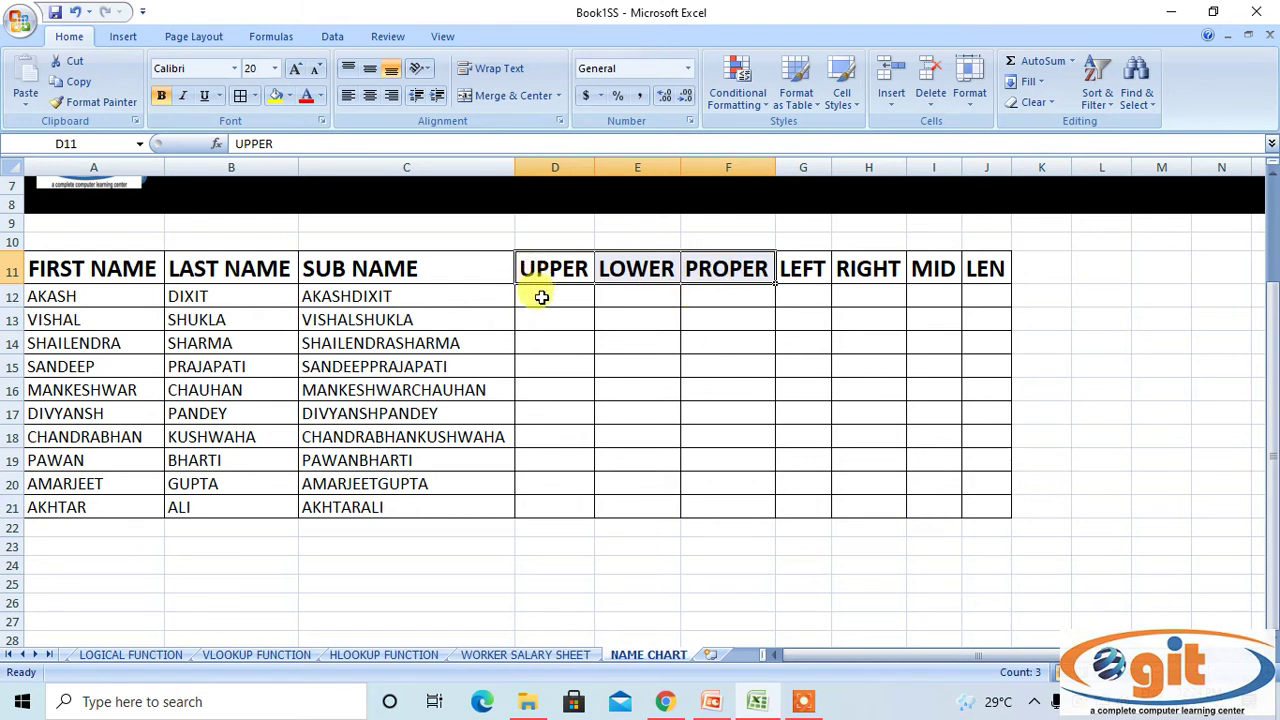
click(638, 298)
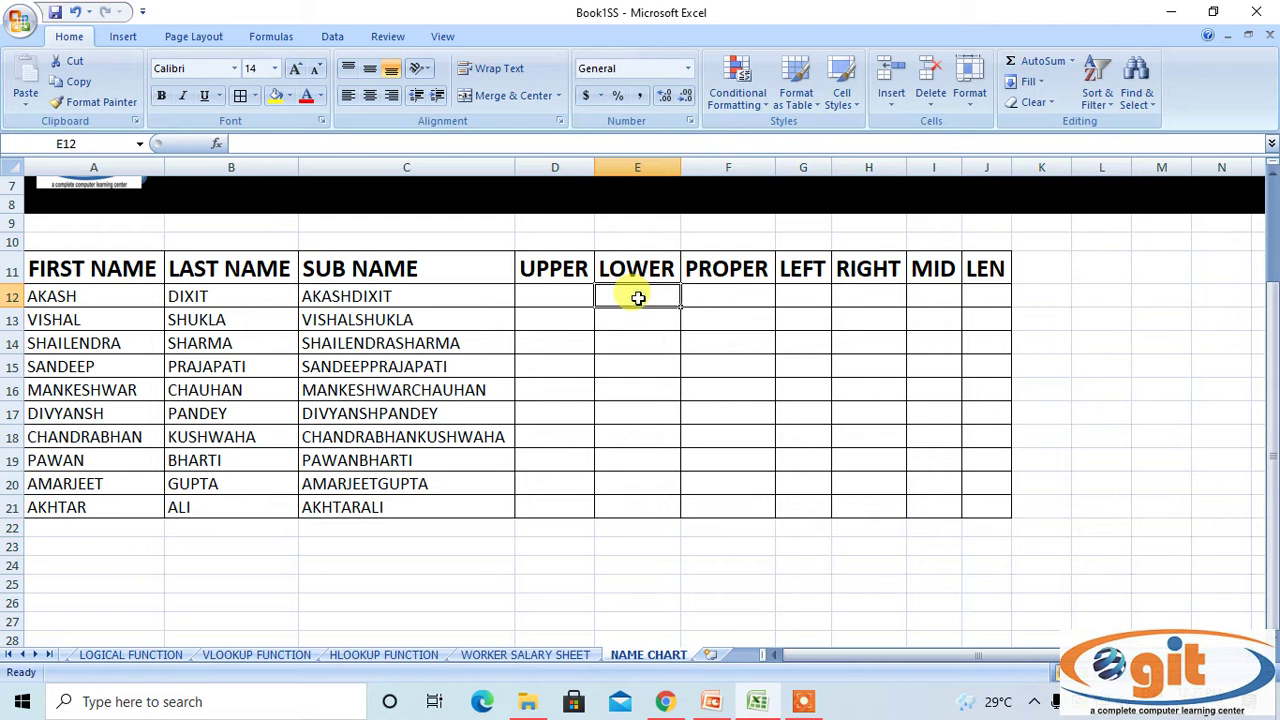
click(711, 296)
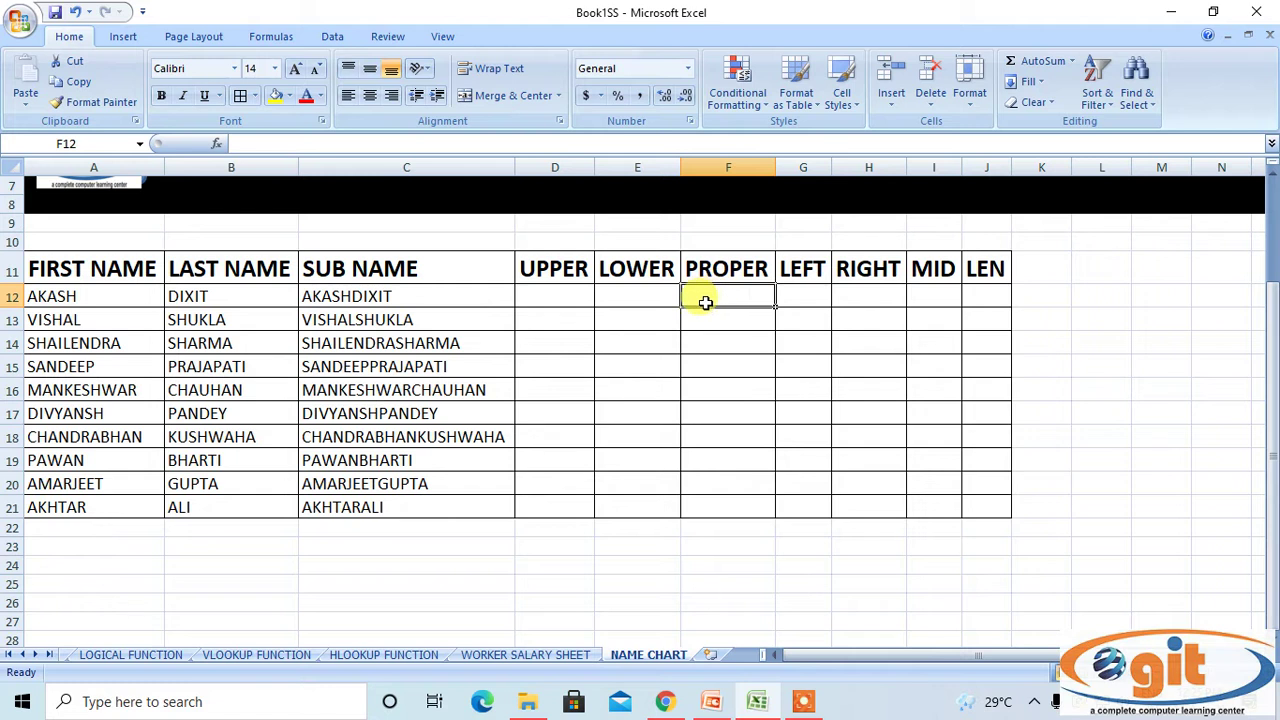
click(558, 296)
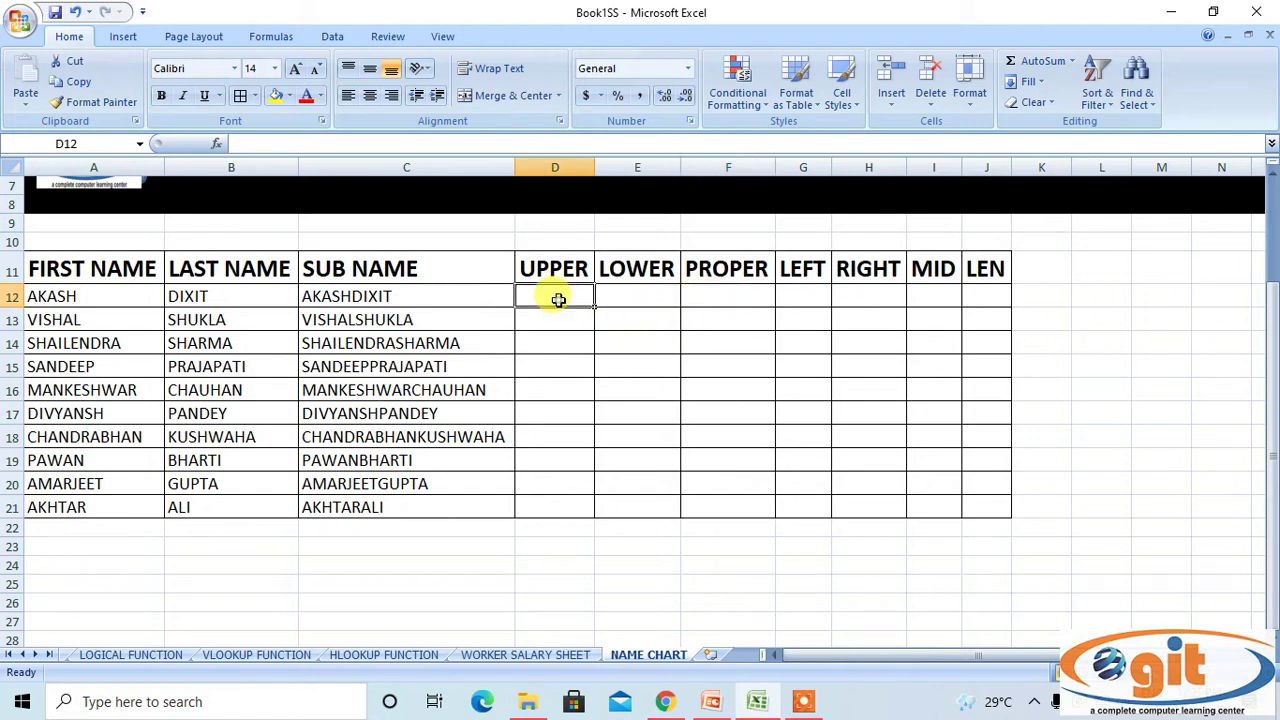
click(638, 296)
click(714, 296)
click(550, 294)
Enter =UPPER(C12) in D12 and autofit the UPPER column.
text(=UPPER()
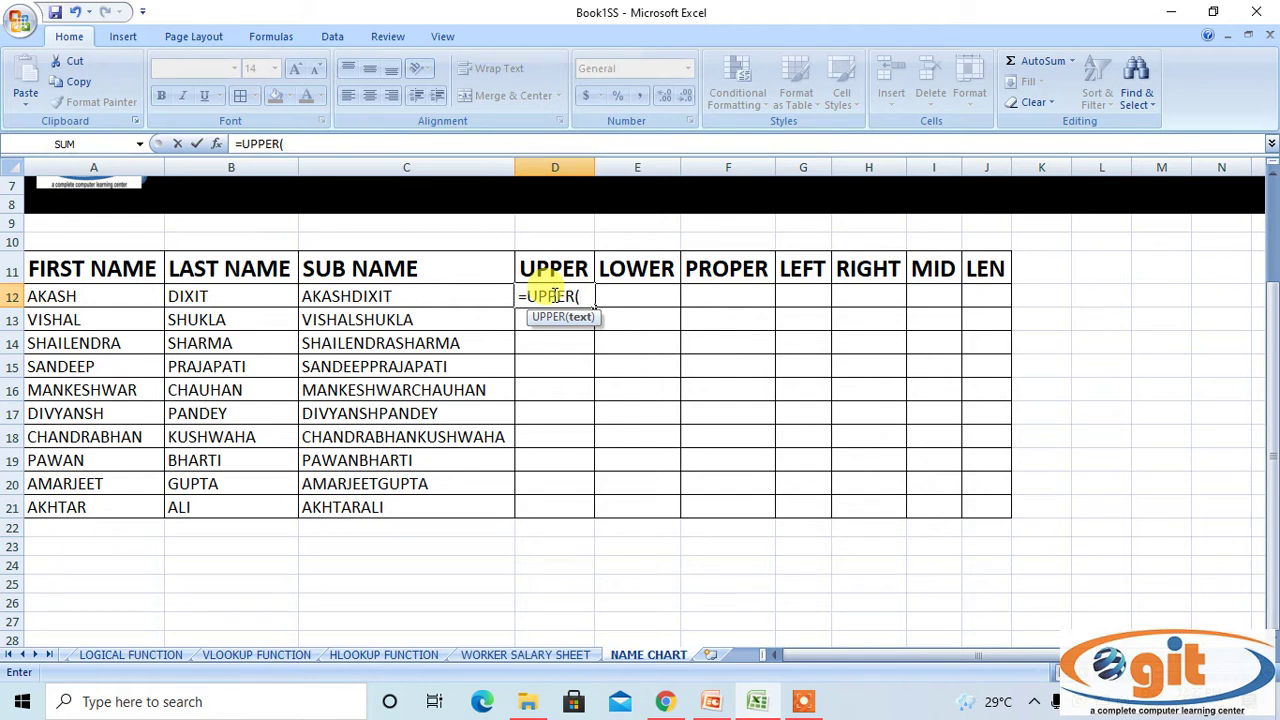
click(409, 297)
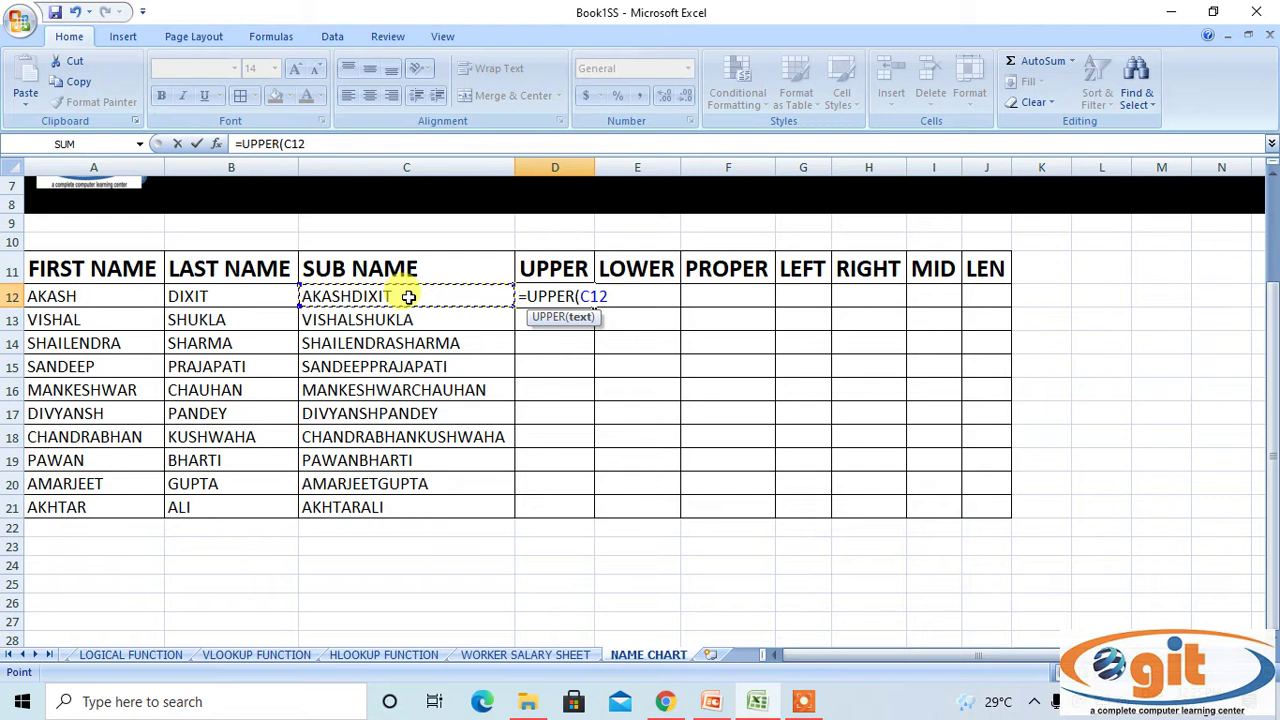
text())
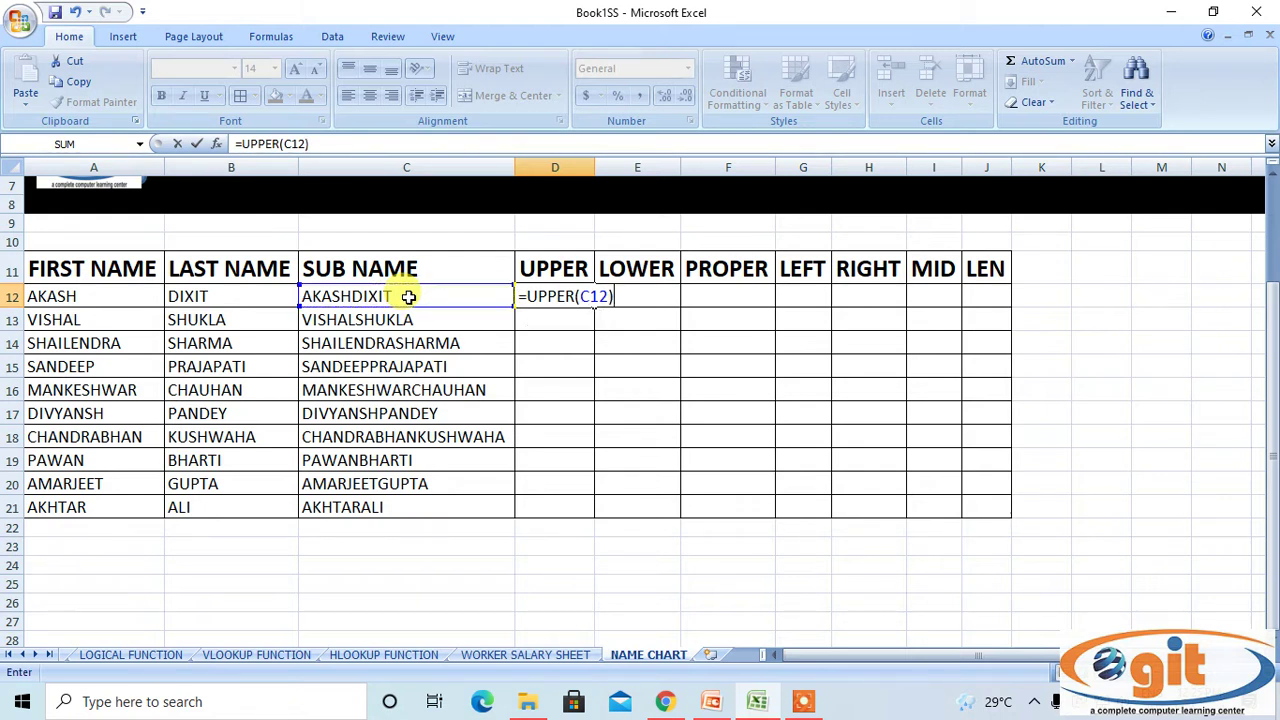
key(Return)
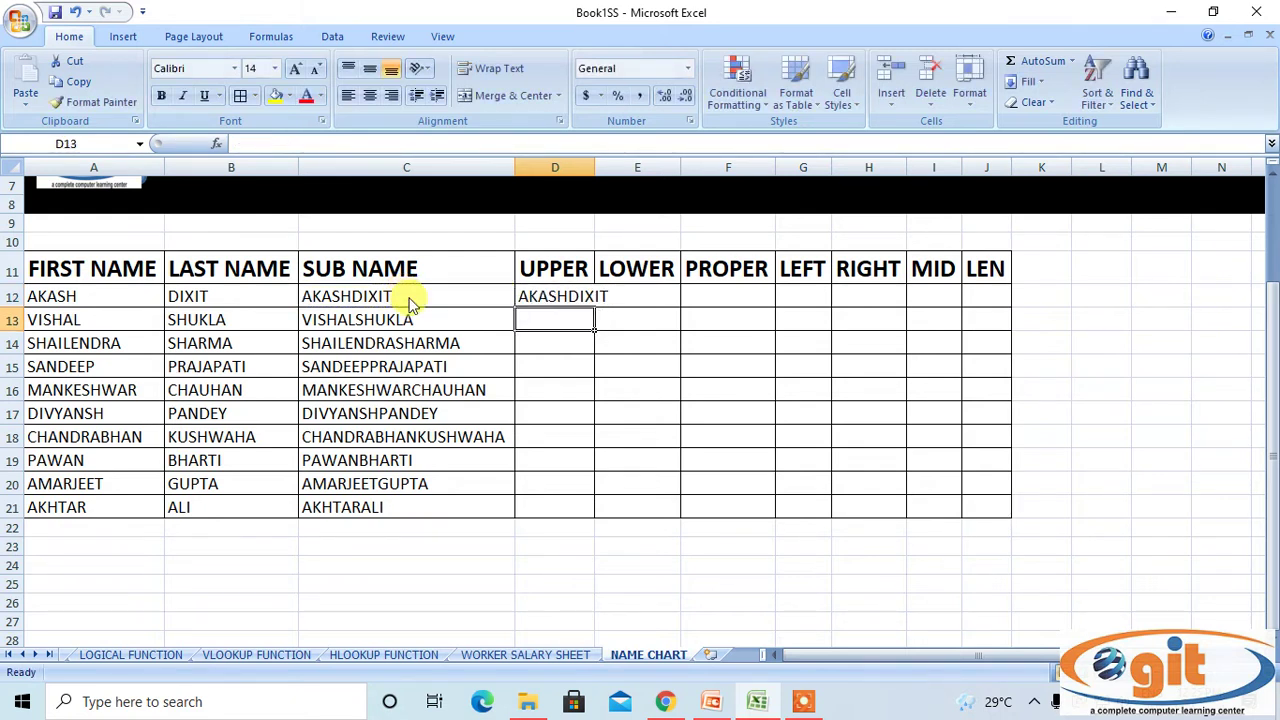
click(555, 167)
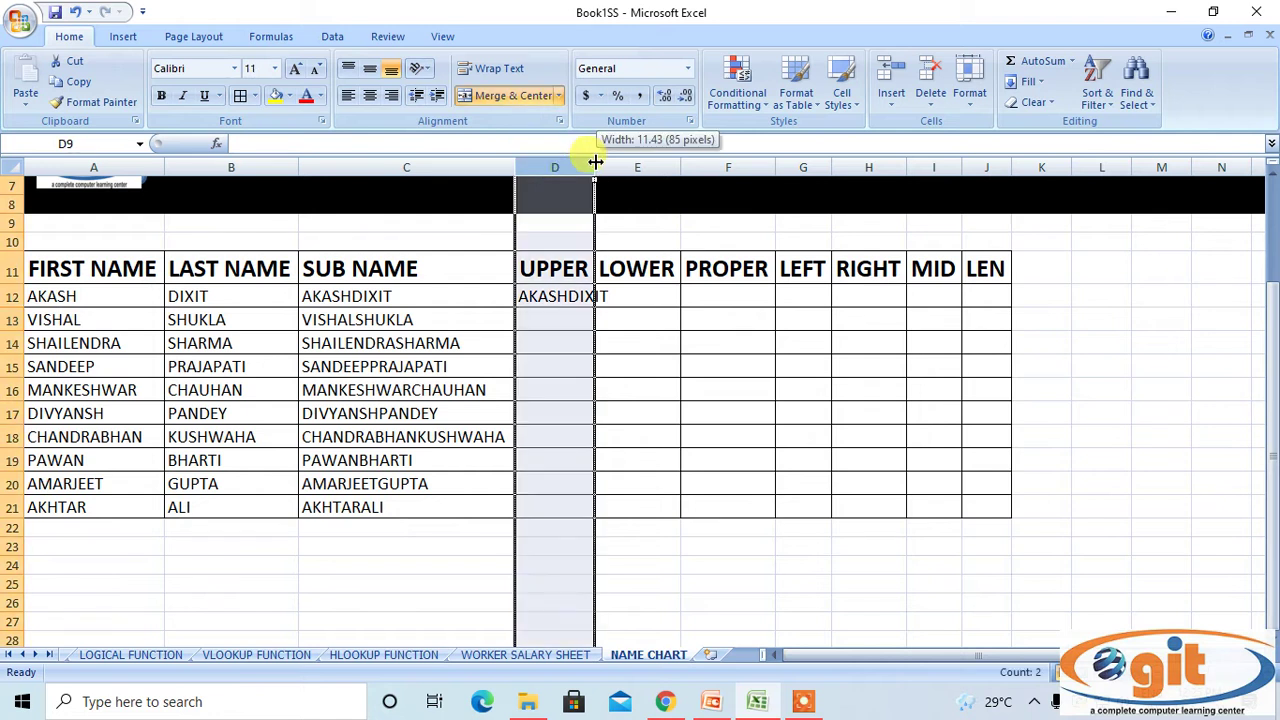
double_click(594, 167)
Copy the UPPER formula down to row 21 and refit column D to the longest name.
click(580, 295)
click(437, 295)
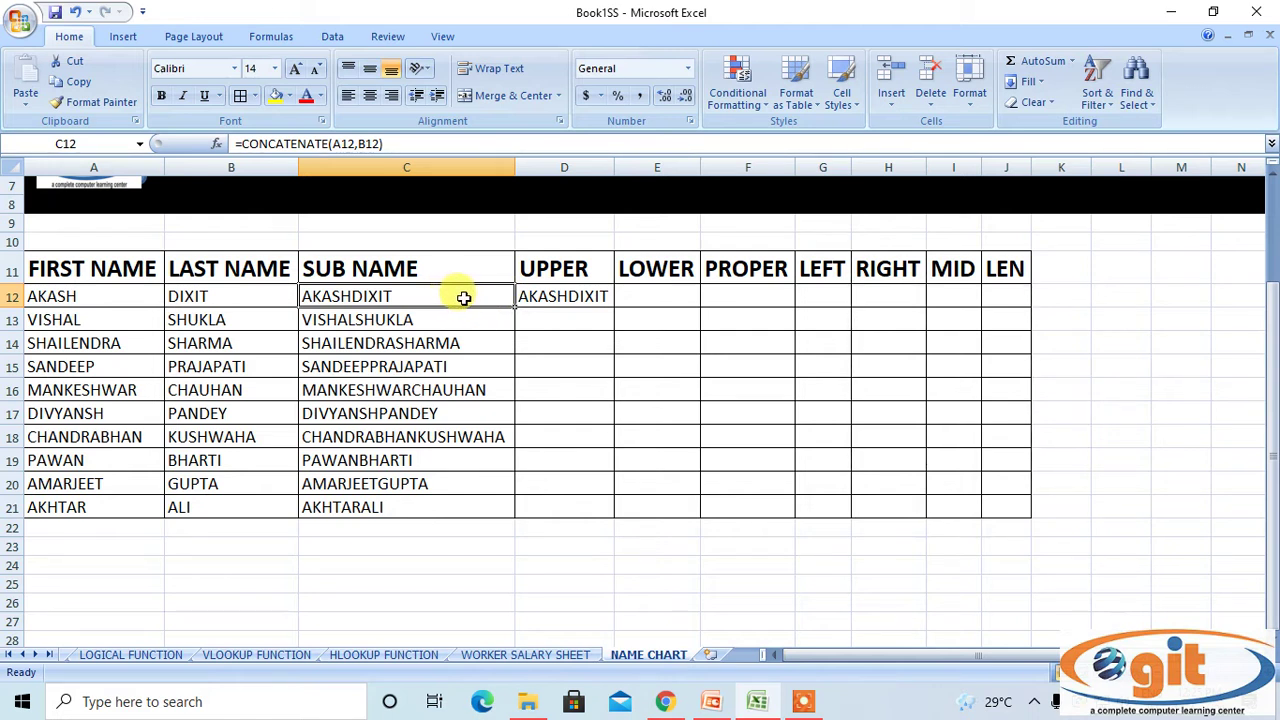
click(538, 296)
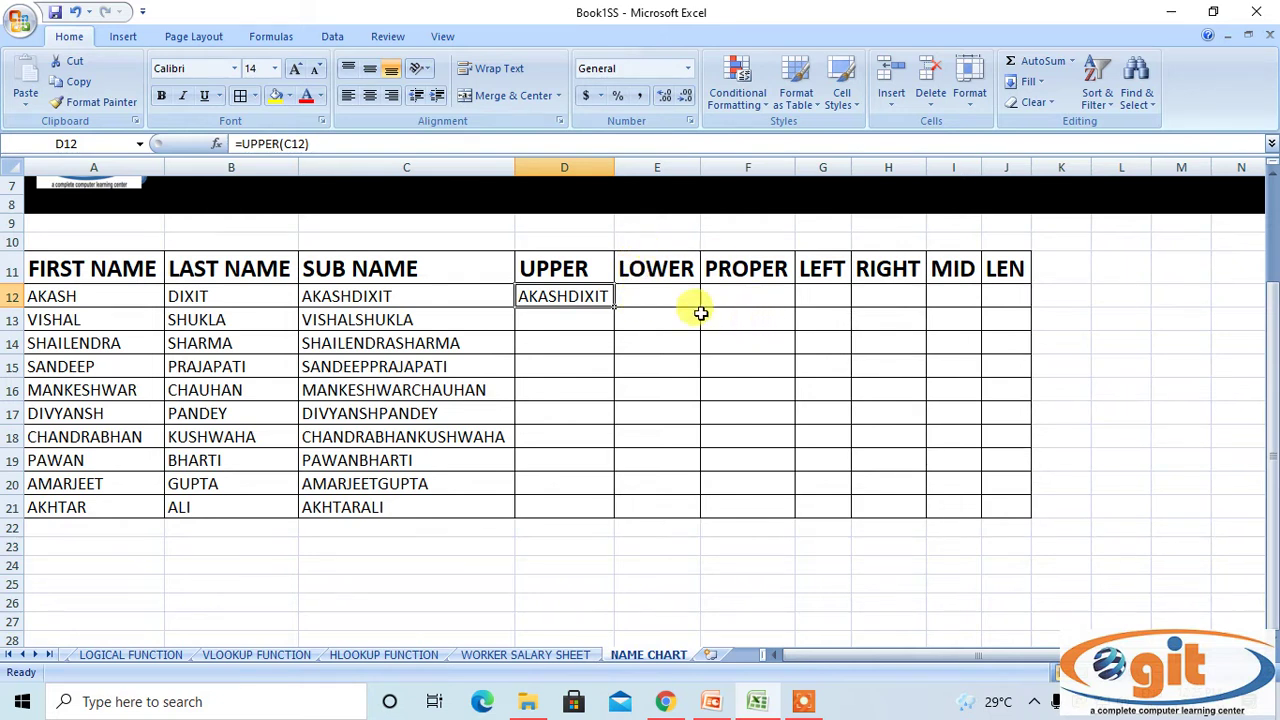
double_click(617, 309)
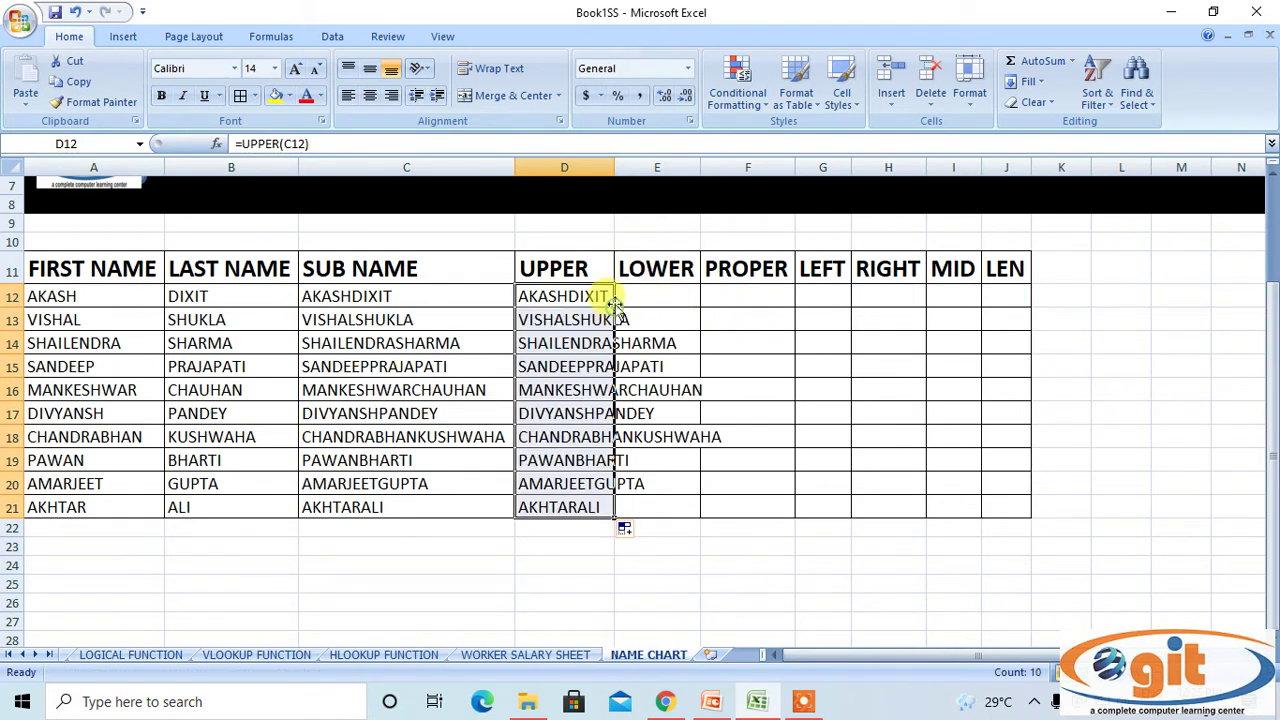
click(595, 166)
double_click(612, 166)
click(760, 292)
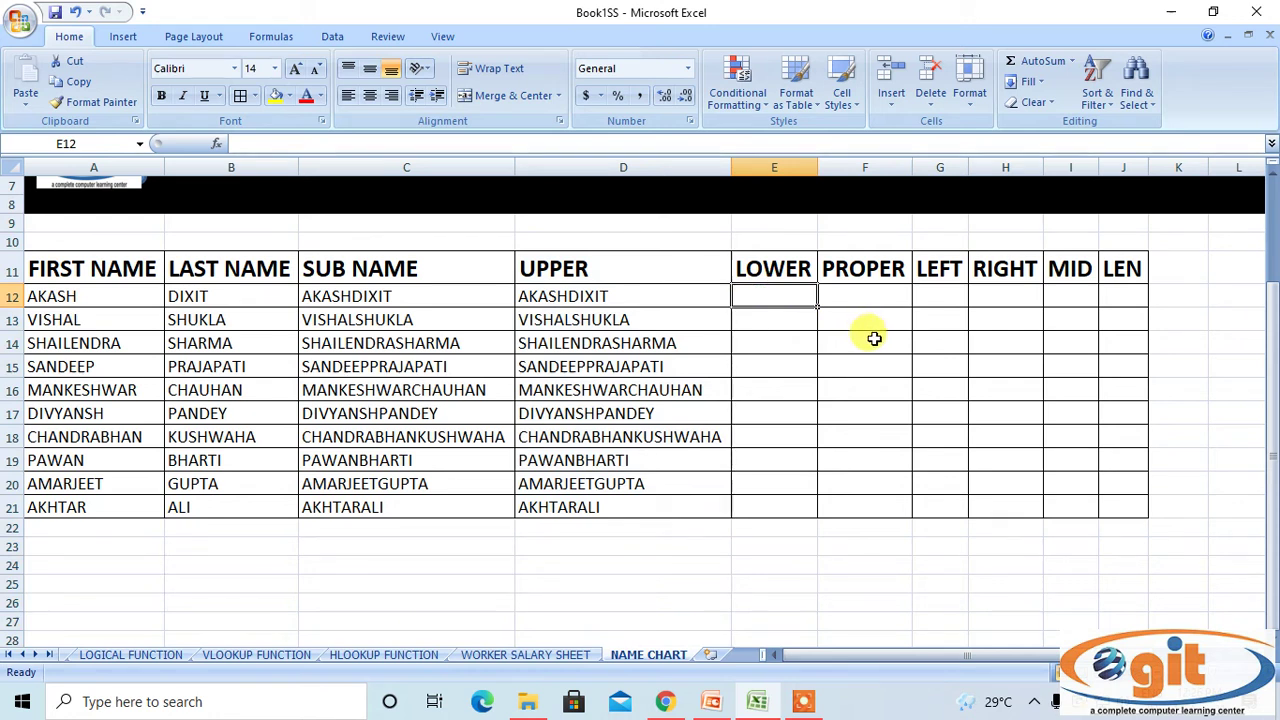
Enter =LOWER(C12) in E12.
text(=LO)
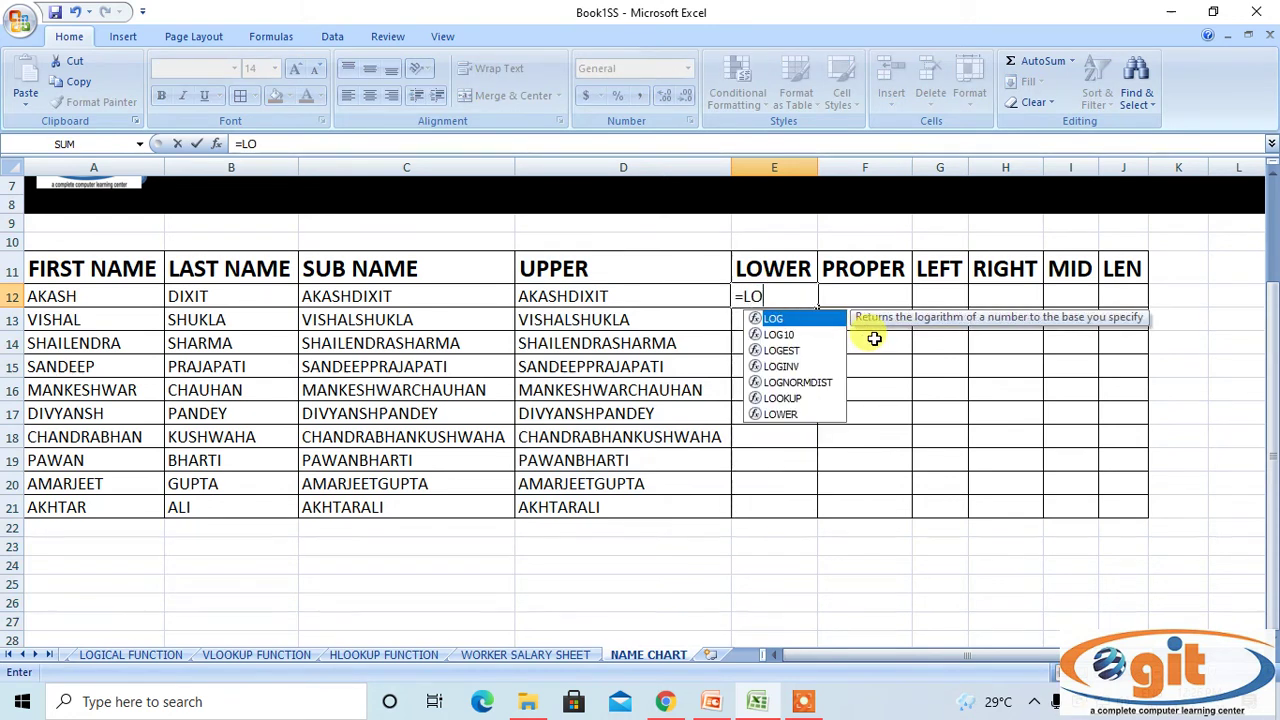
text(WER()
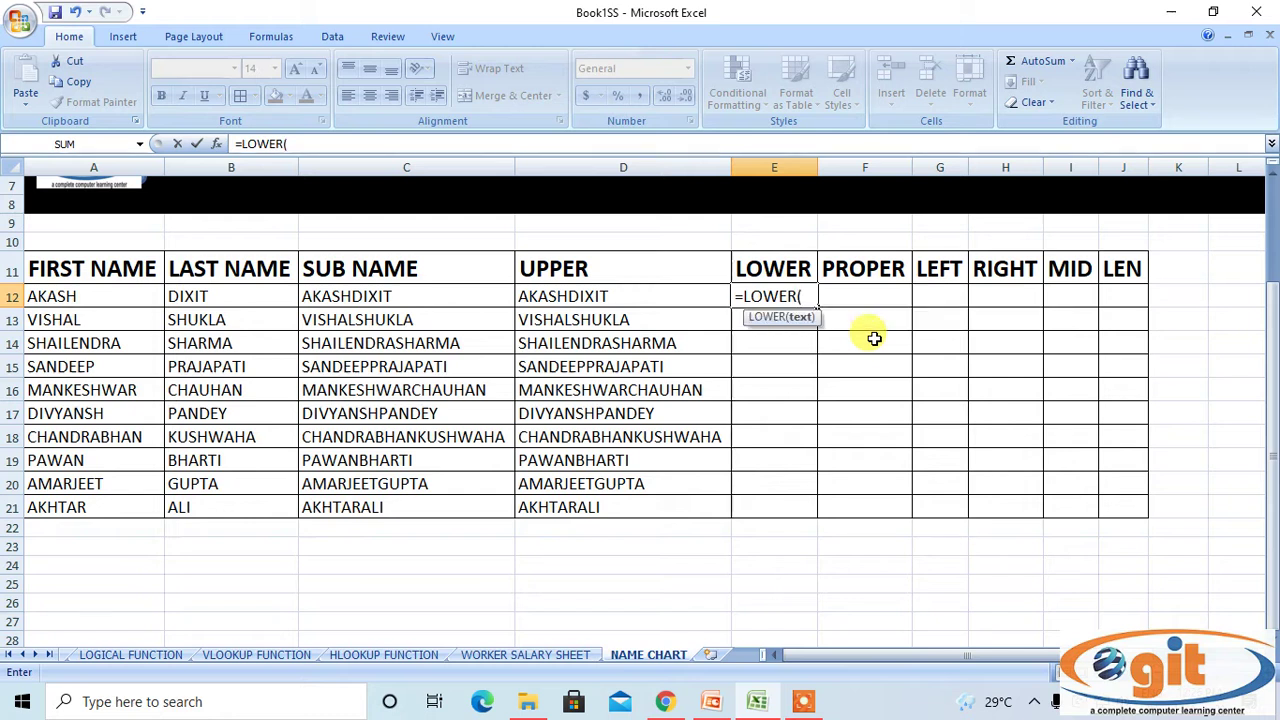
click(458, 293)
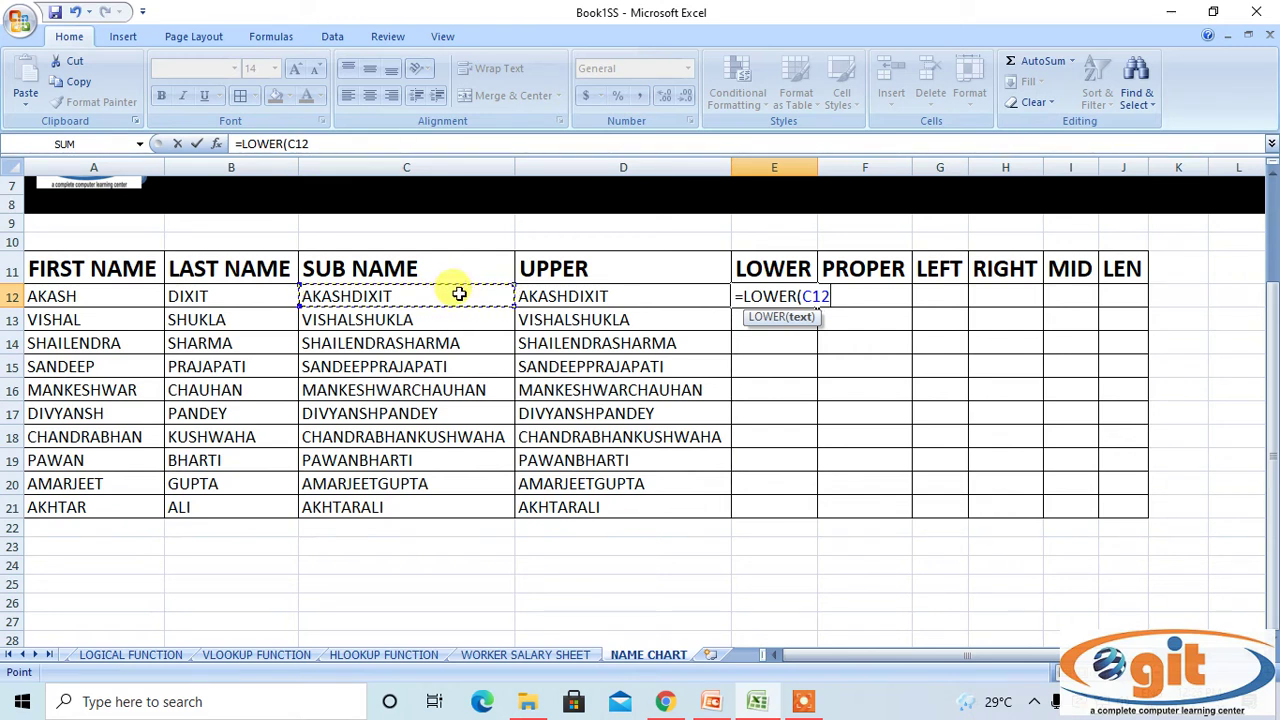
text())
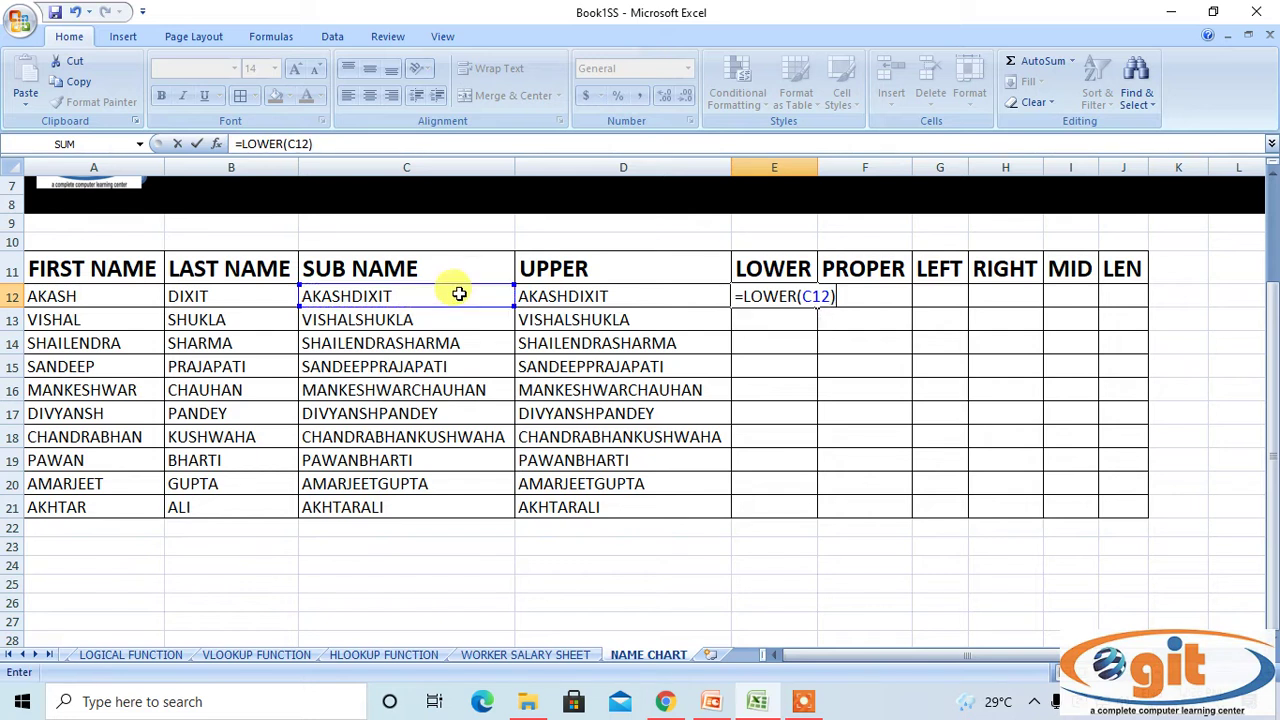
key(Return)
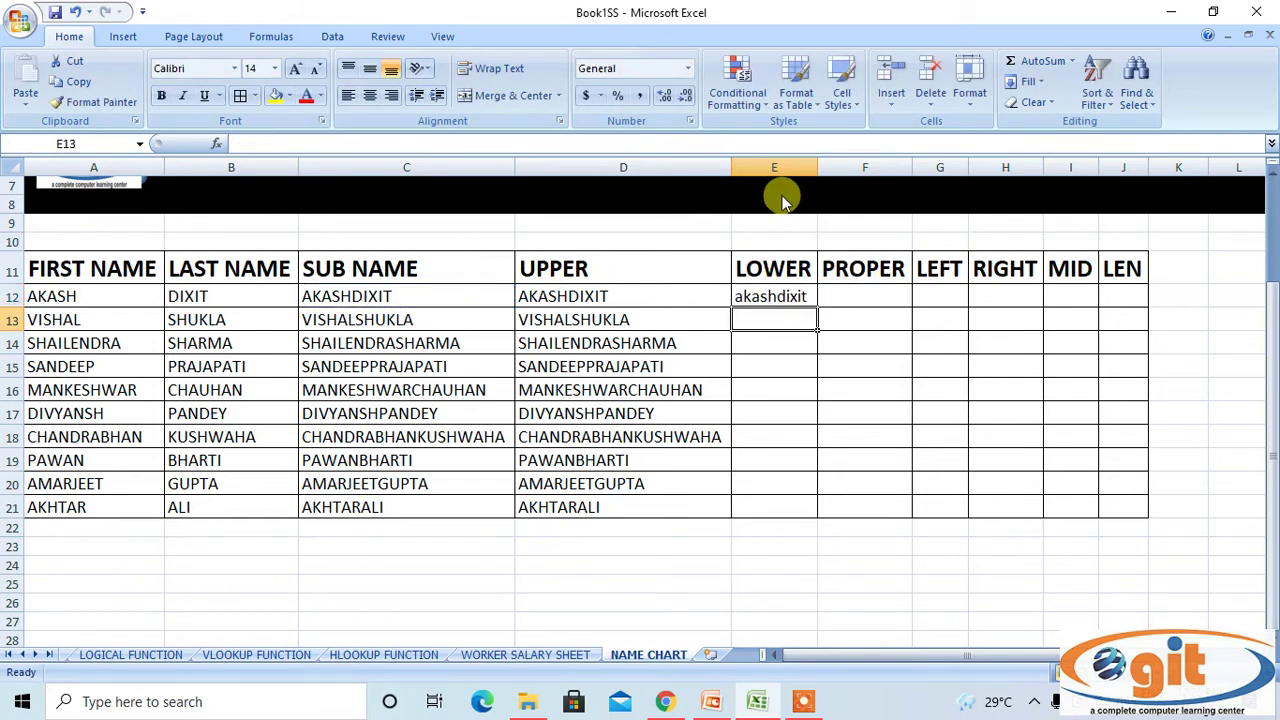
Copy the LOWER formula down to row 21 and autofit column E.
click(812, 292)
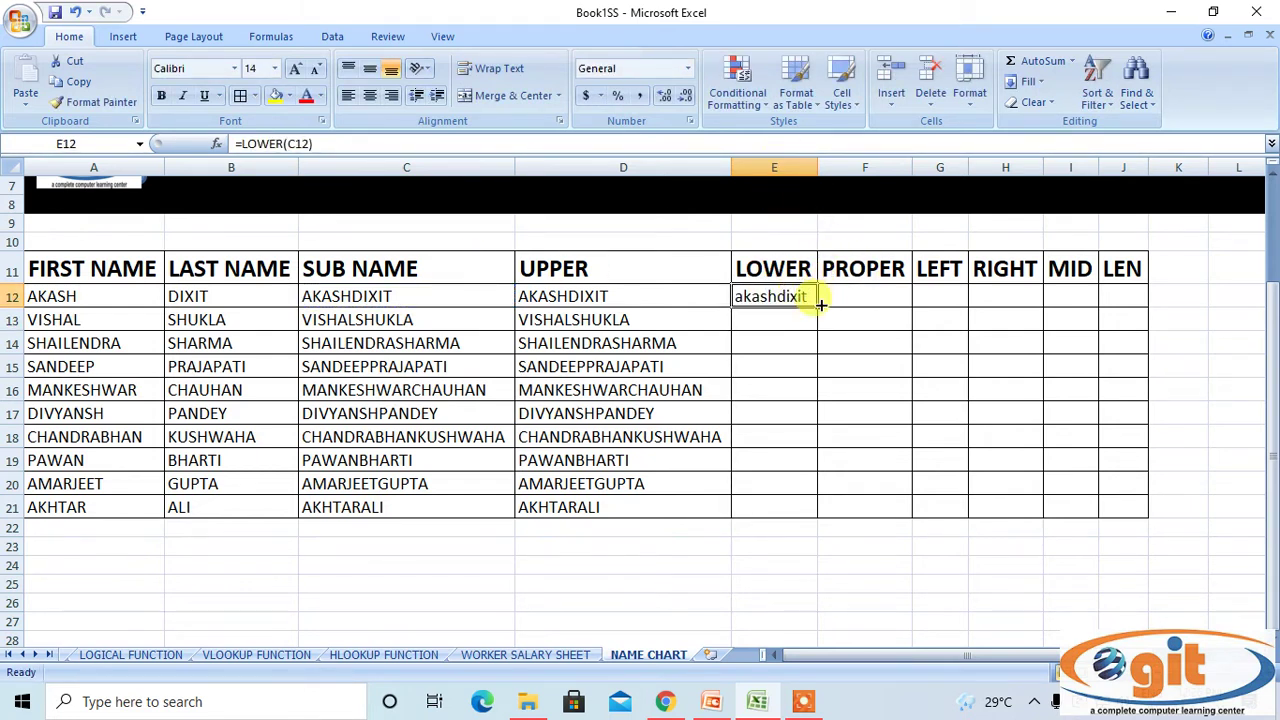
double_click(817, 308)
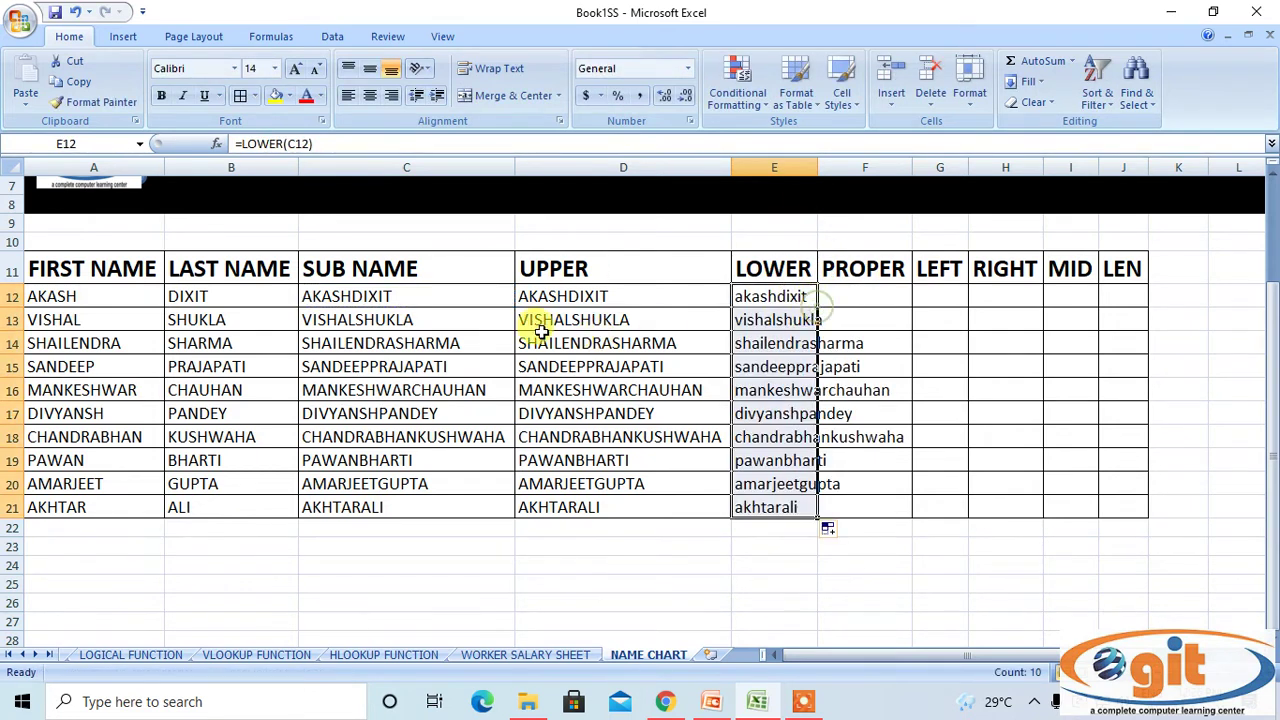
click(785, 167)
double_click(817, 168)
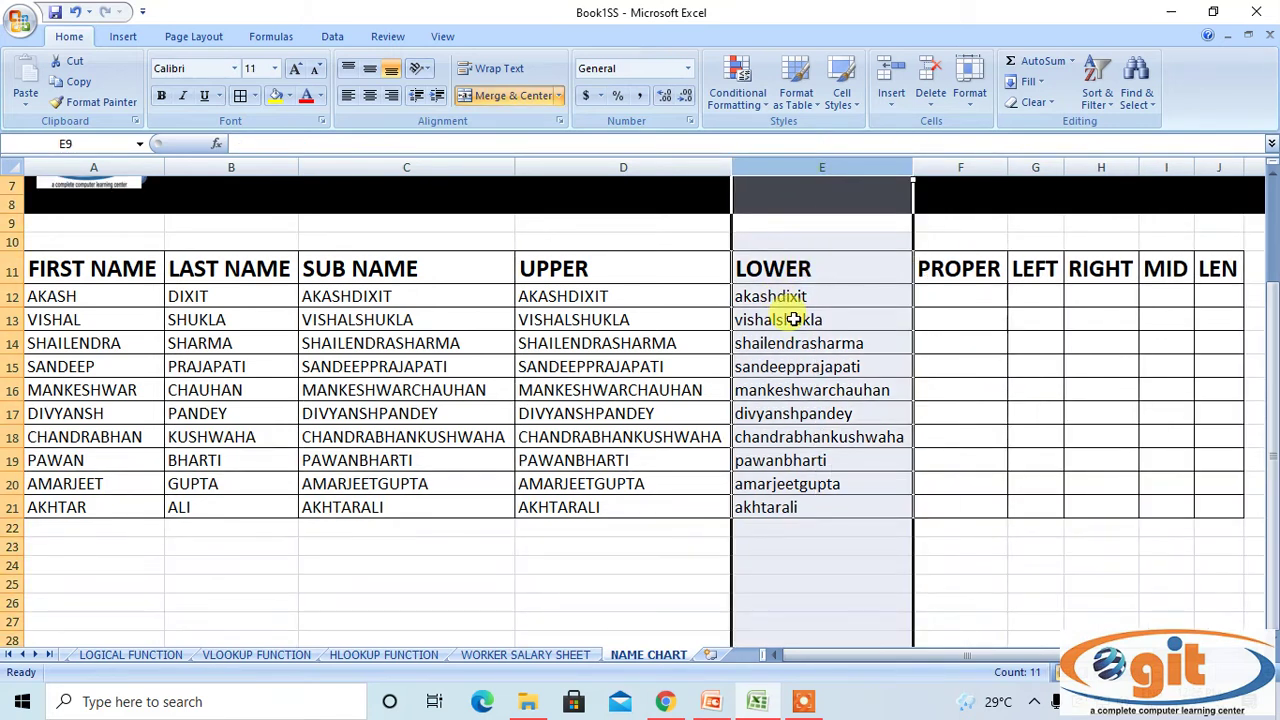
click(808, 506)
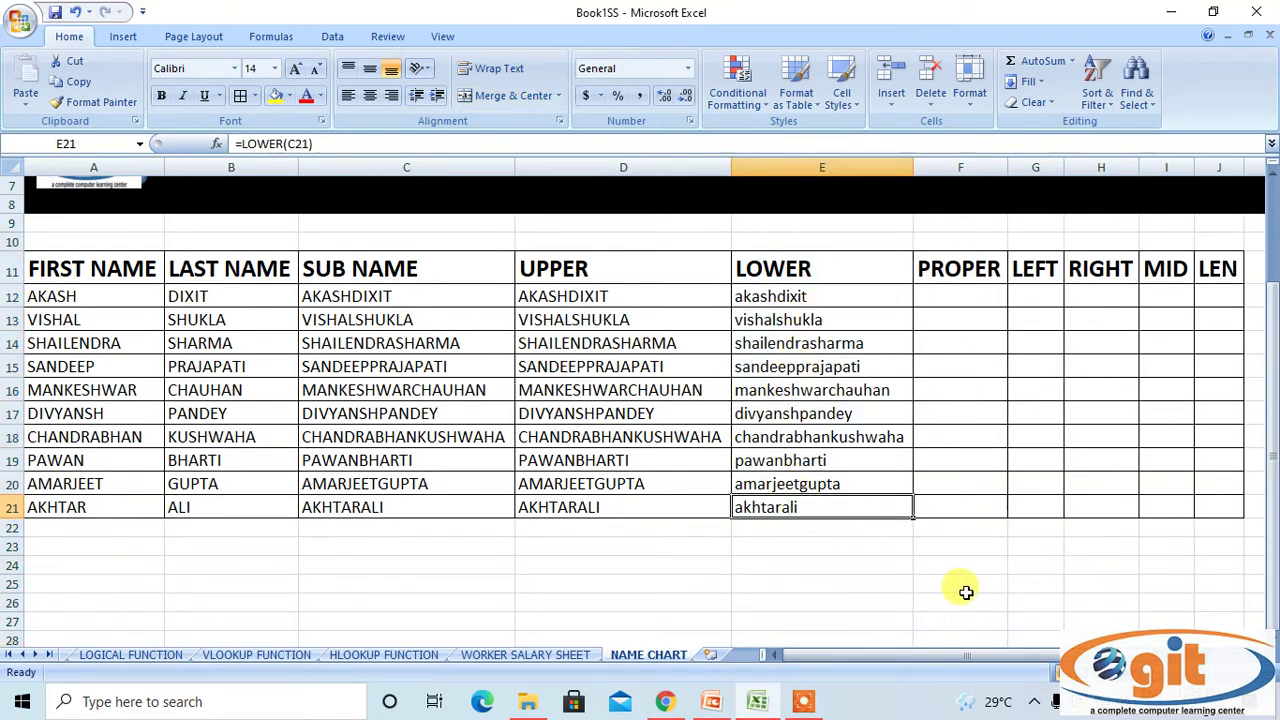
Enter =PROPER(C12) in F12.
click(939, 295)
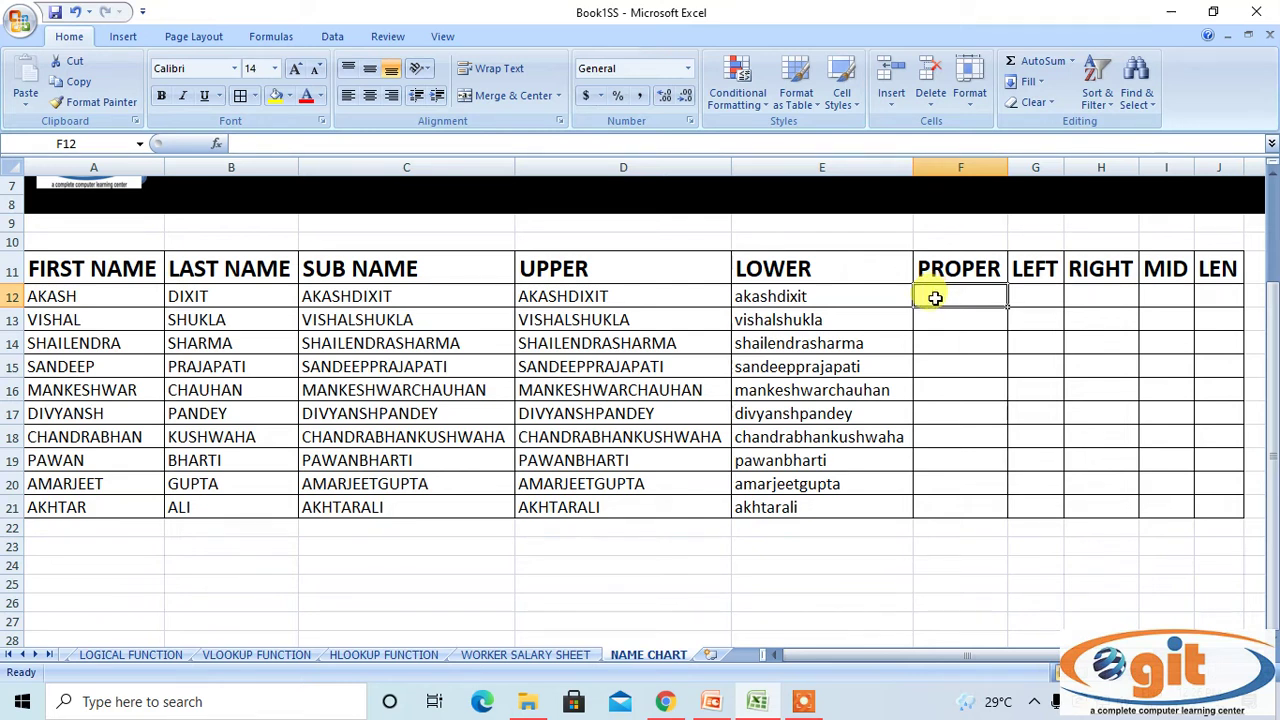
text(=P)
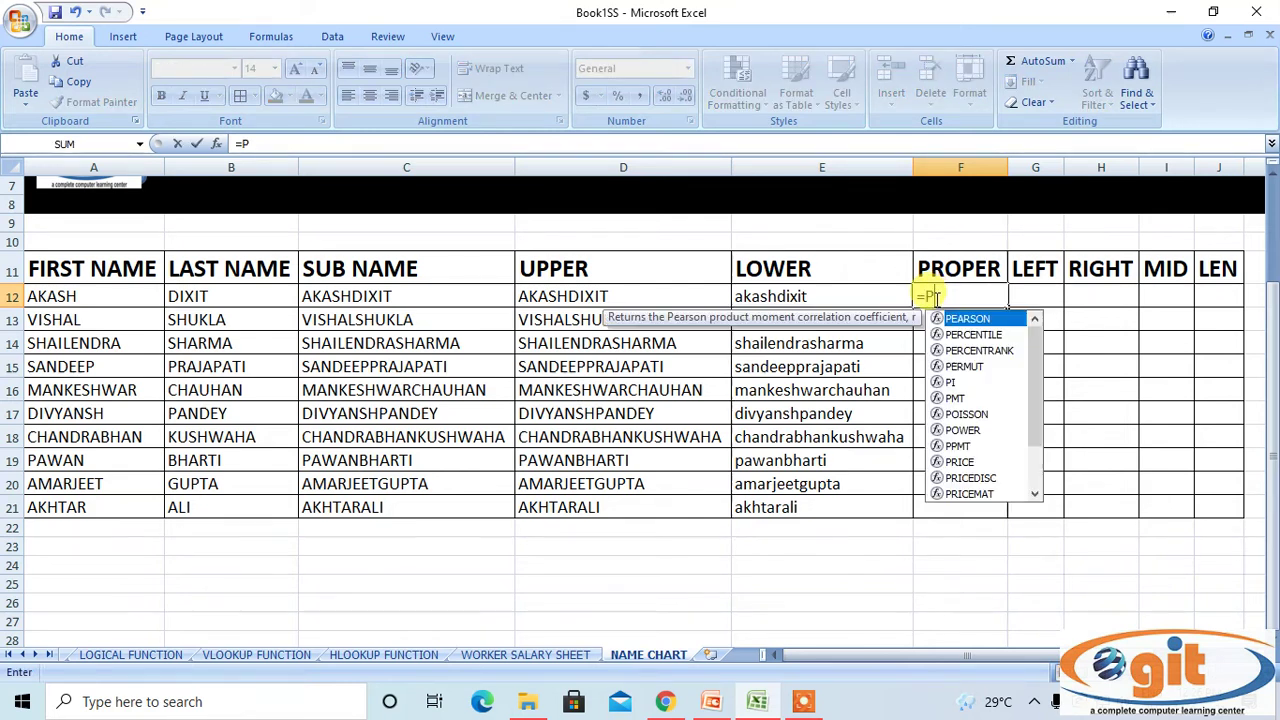
text(ROPER)
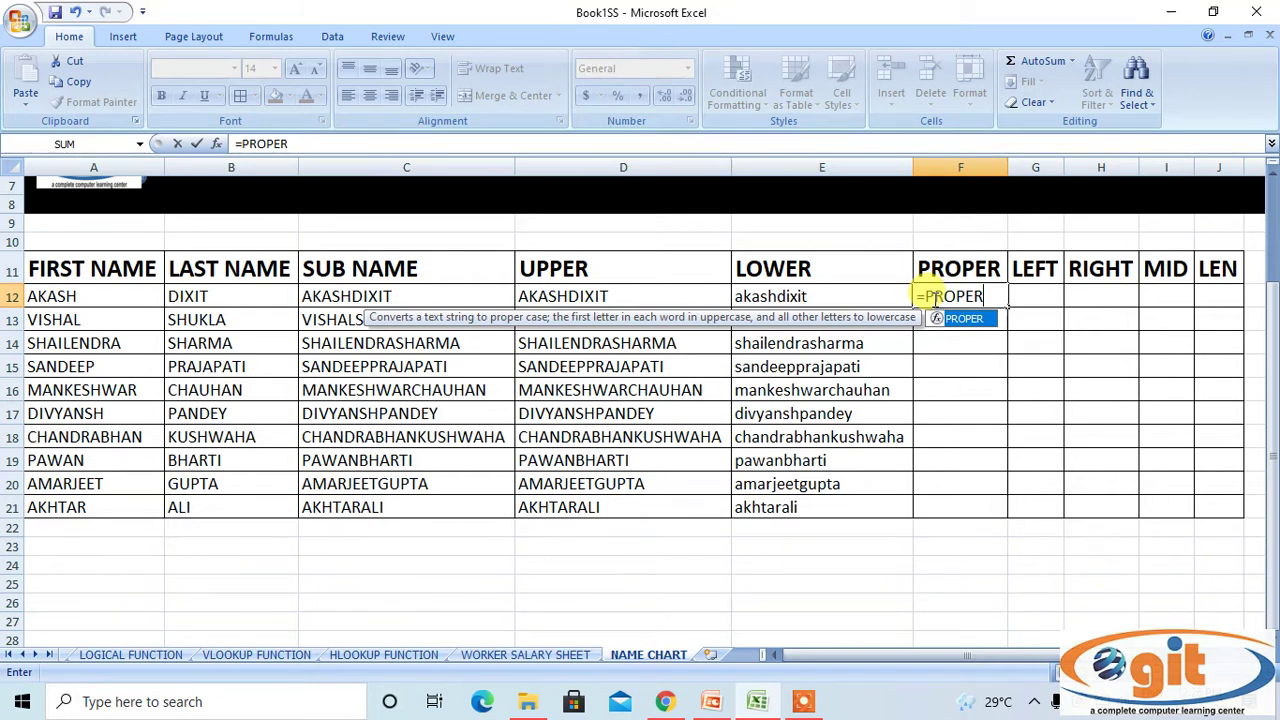
text(()
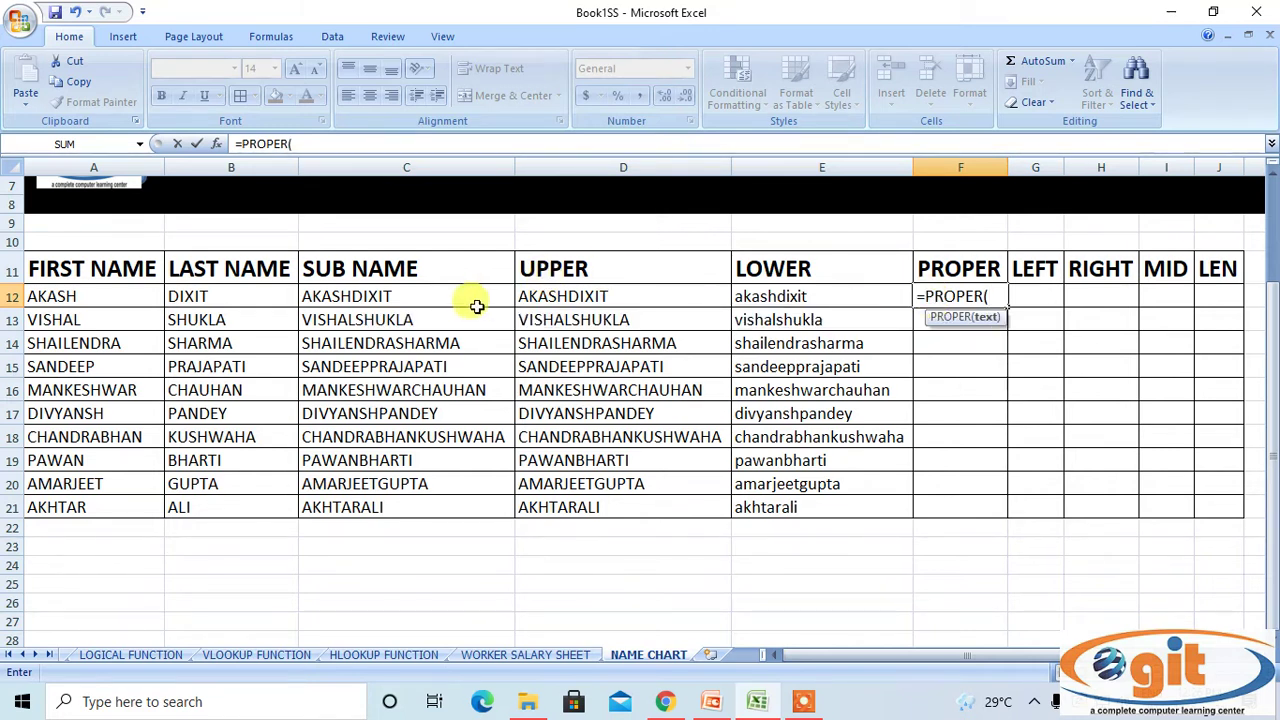
click(447, 291)
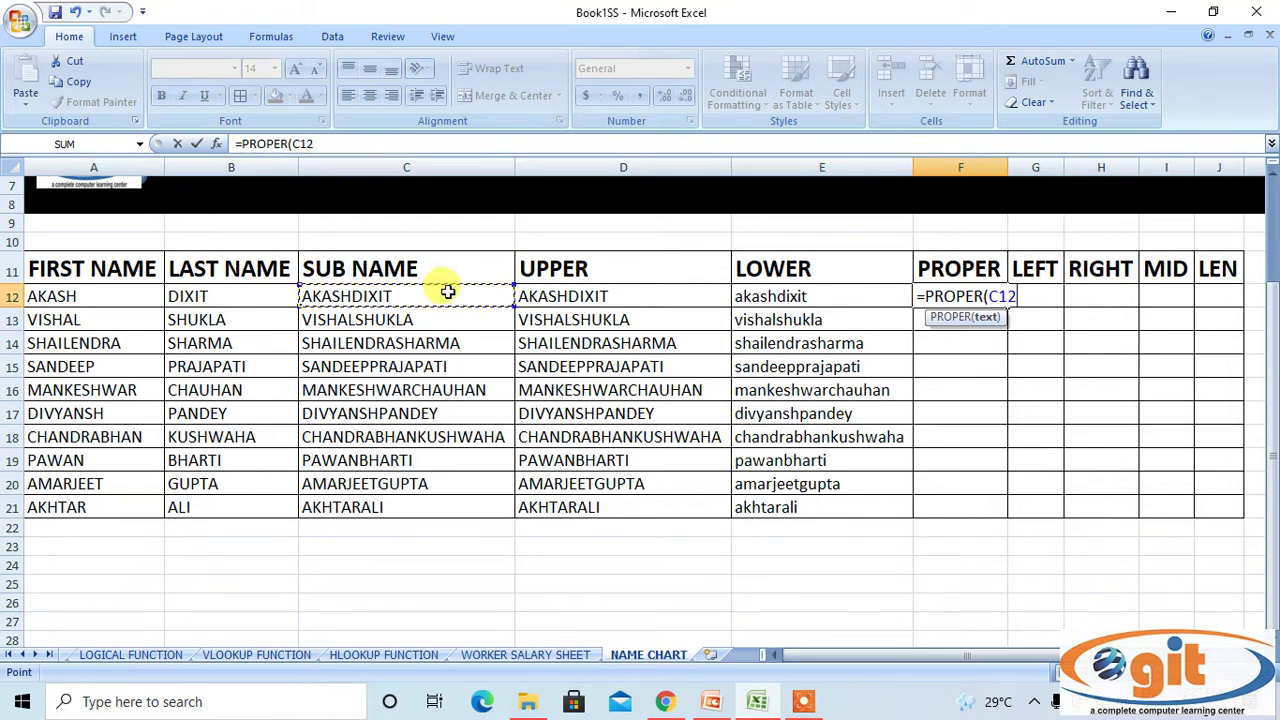
text())
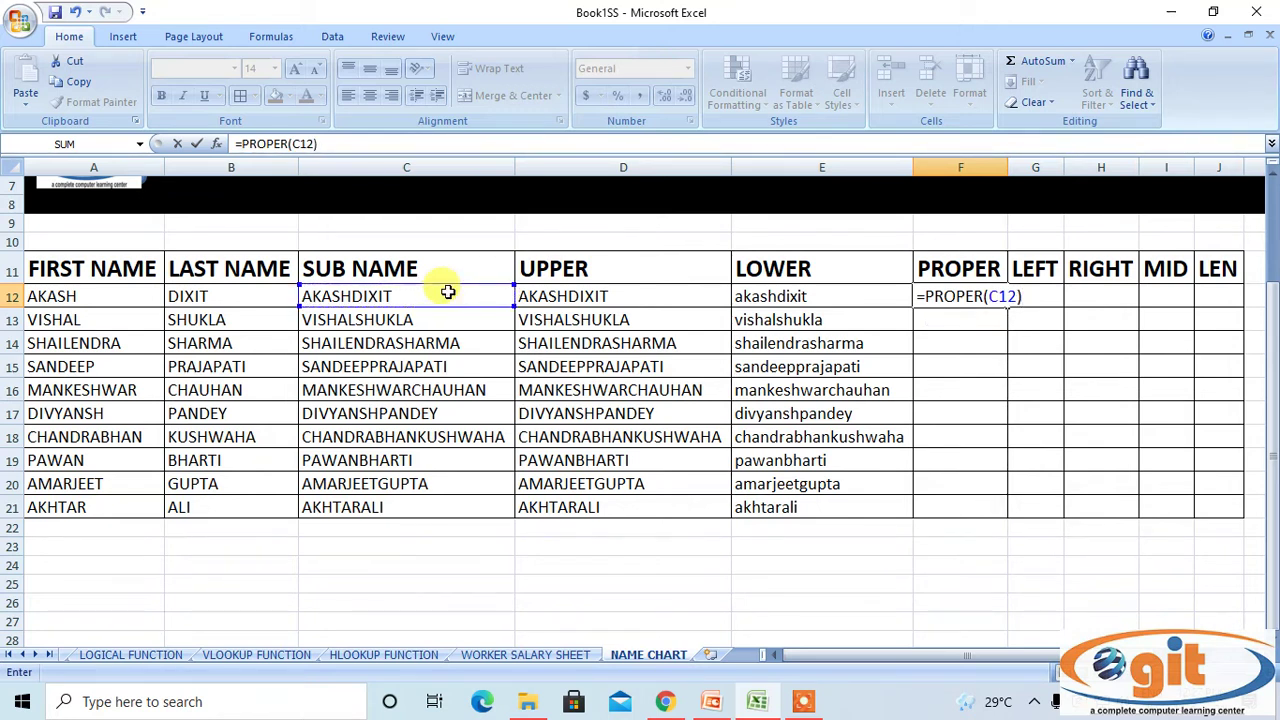
key(Return)
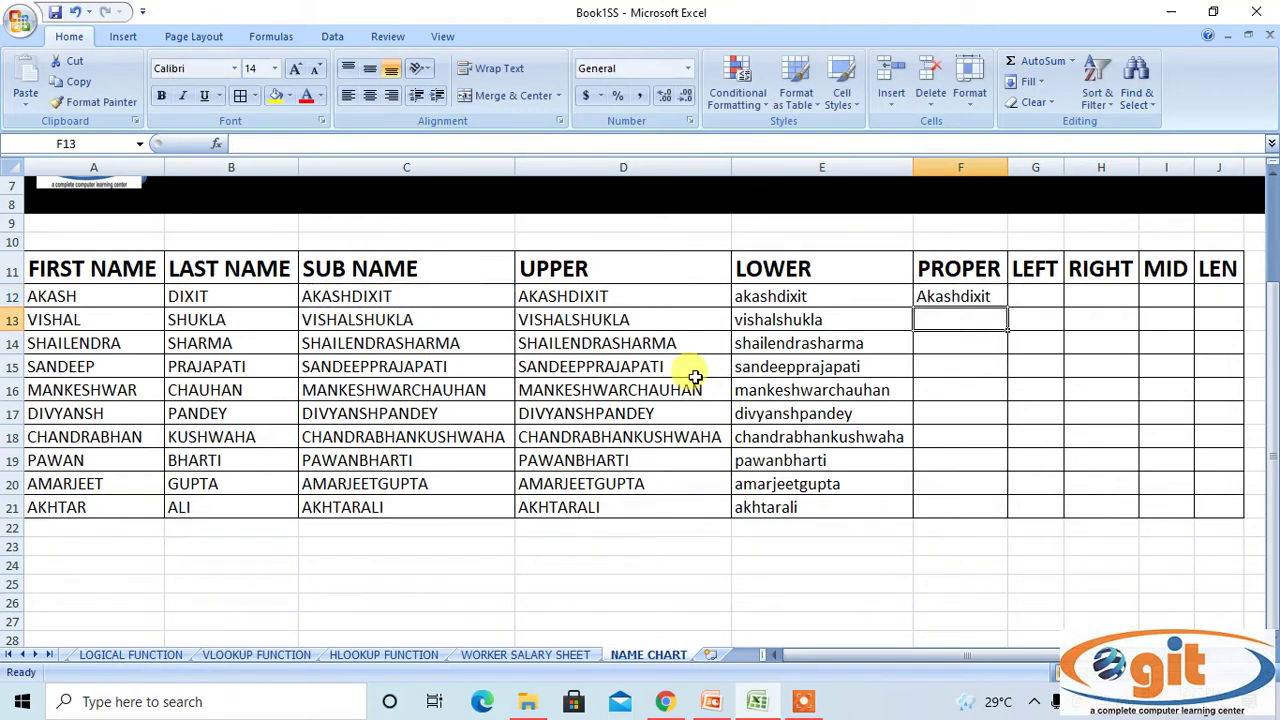
click(978, 293)
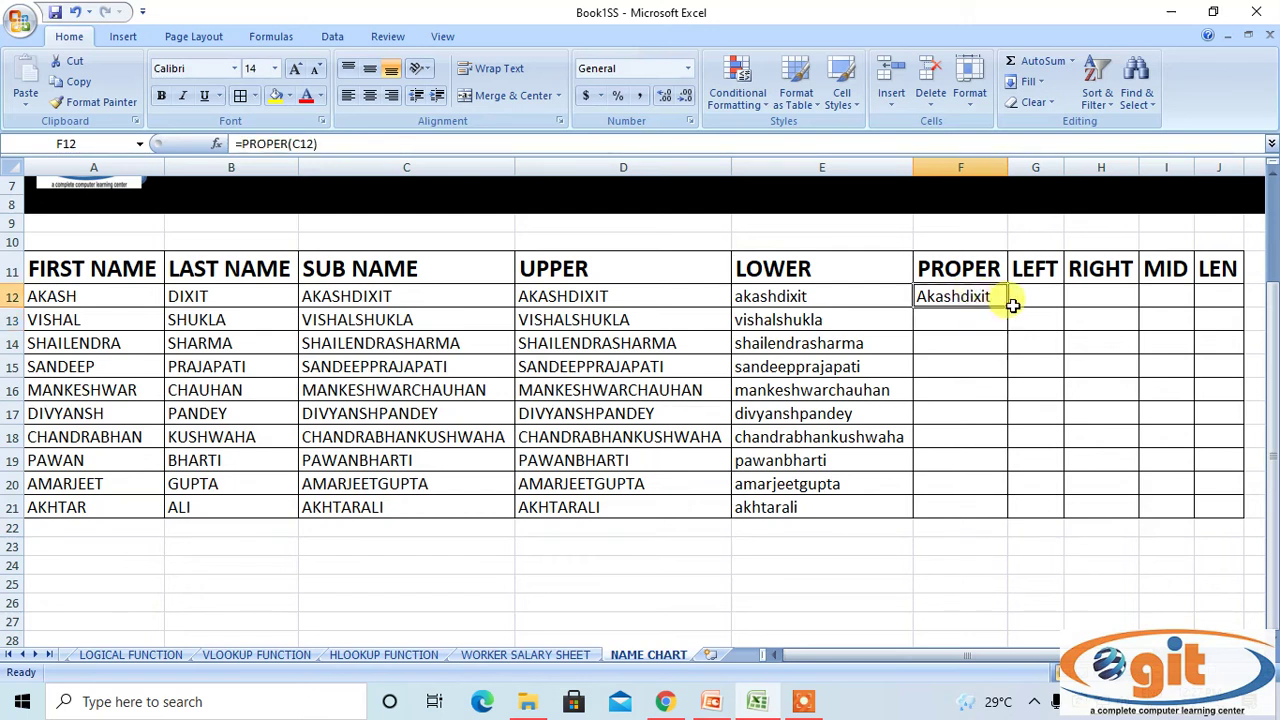
double_click(1007, 308)
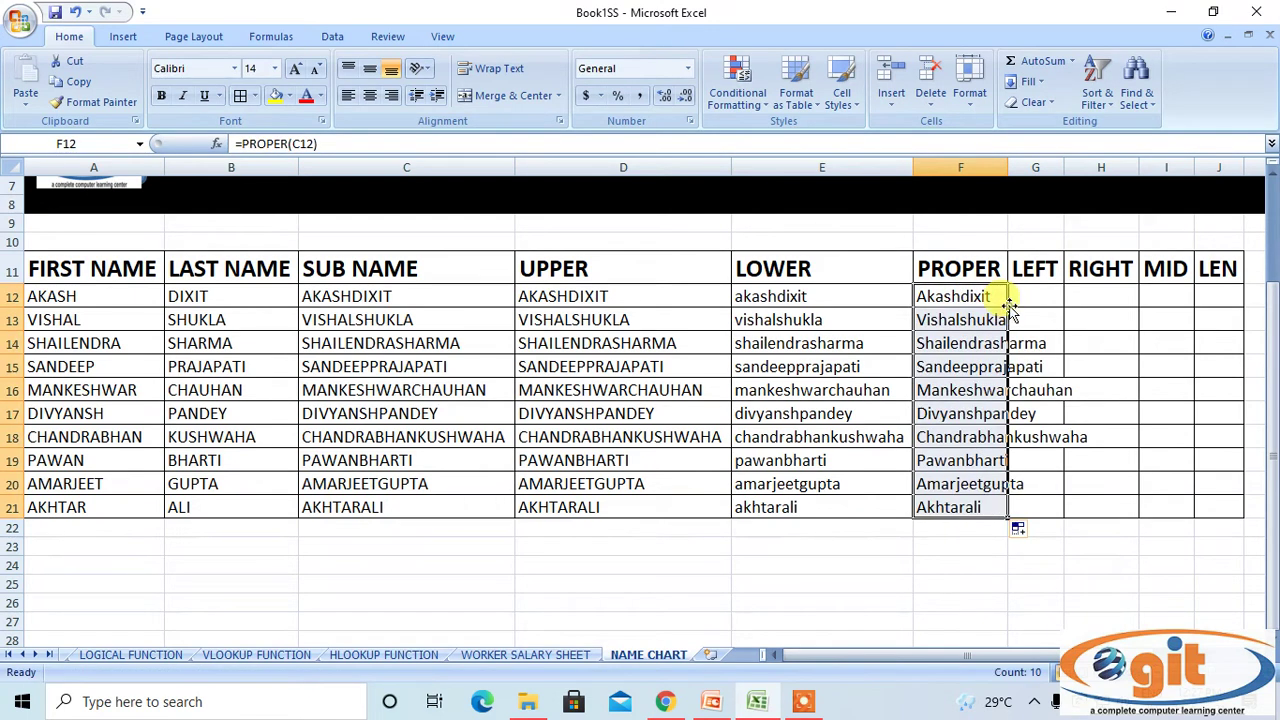
click(958, 167)
double_click(1008, 165)
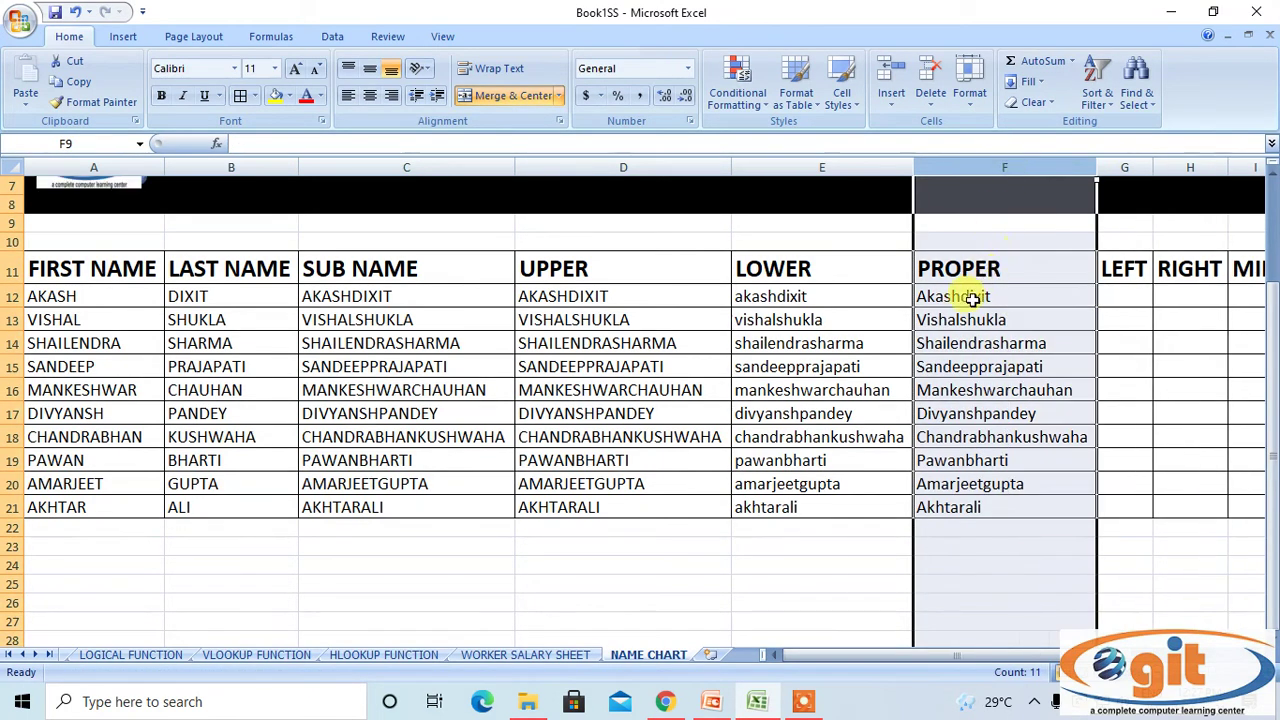
click(828, 605)
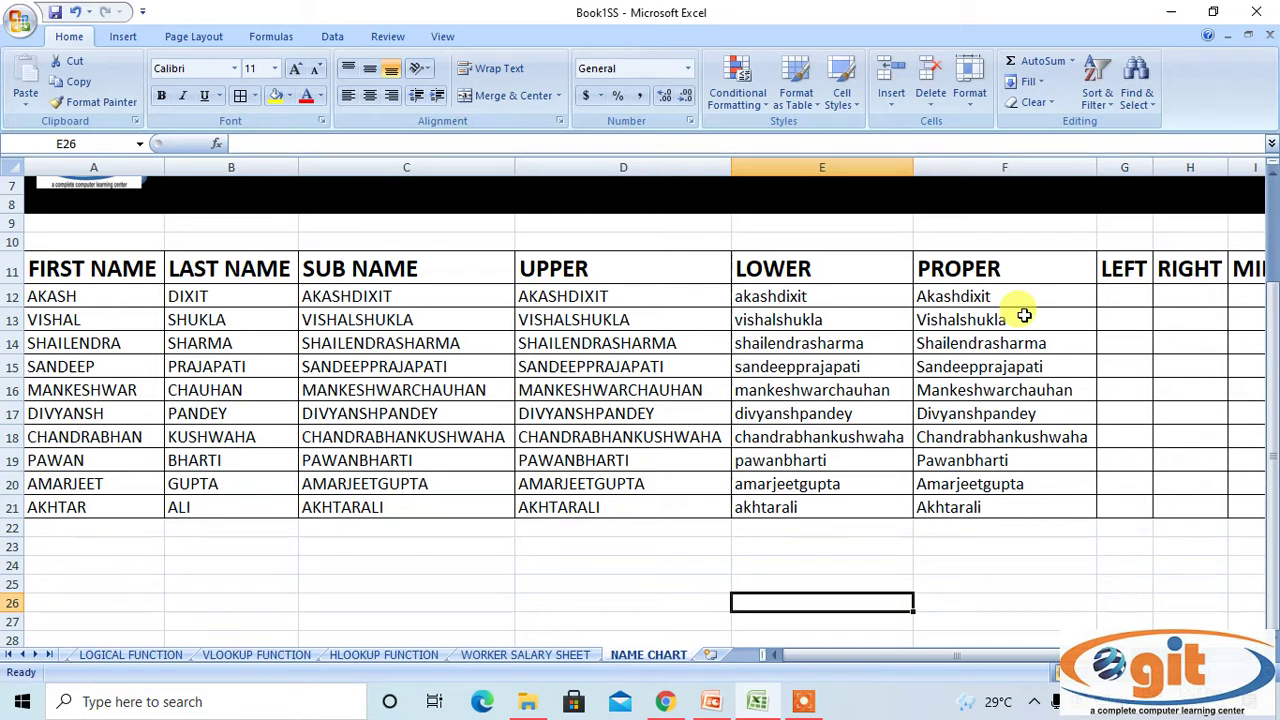
Enter =LEFT(C12,5) in G12 so it shows AKASH.
click(1113, 296)
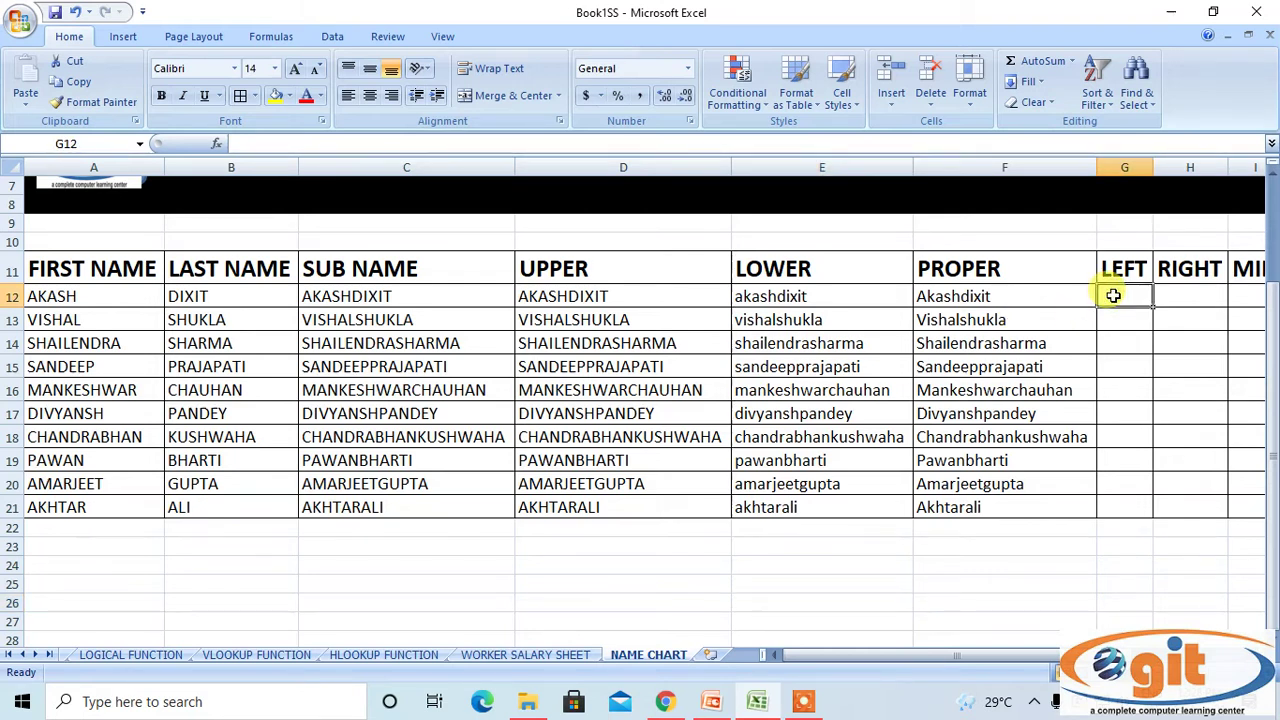
text(=LEFT)
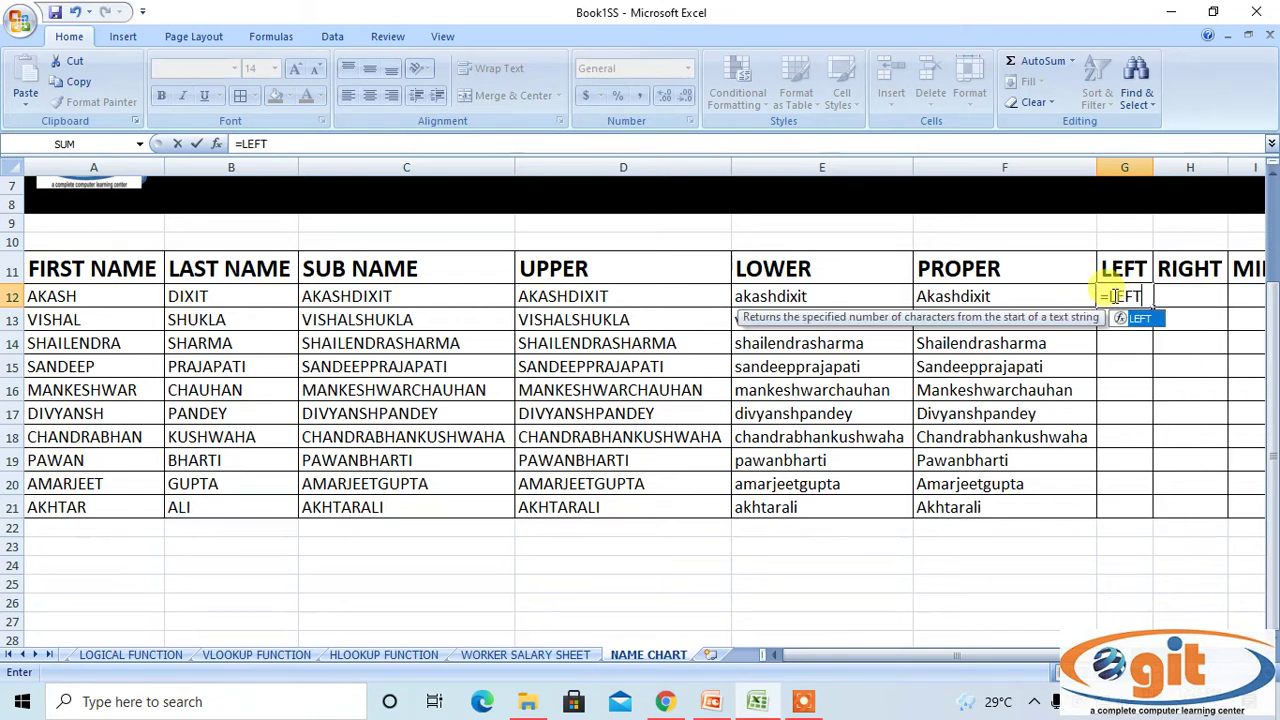
text(()
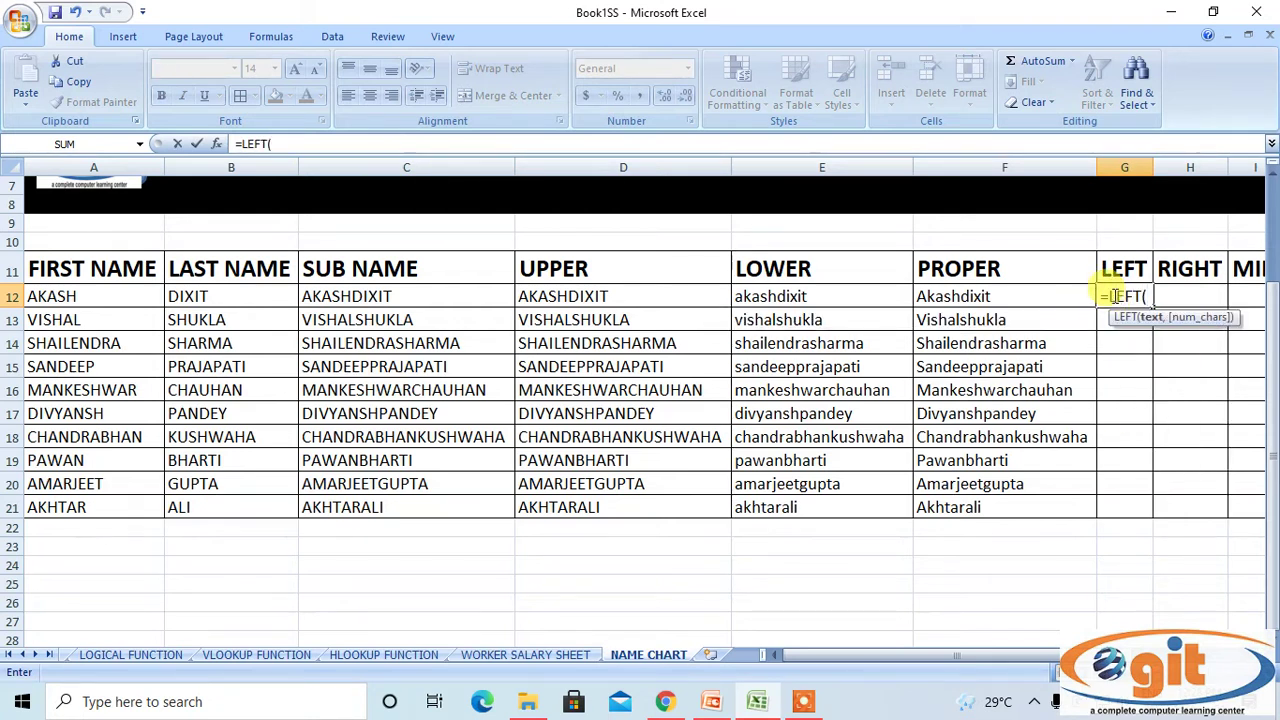
click(465, 291)
text(,)
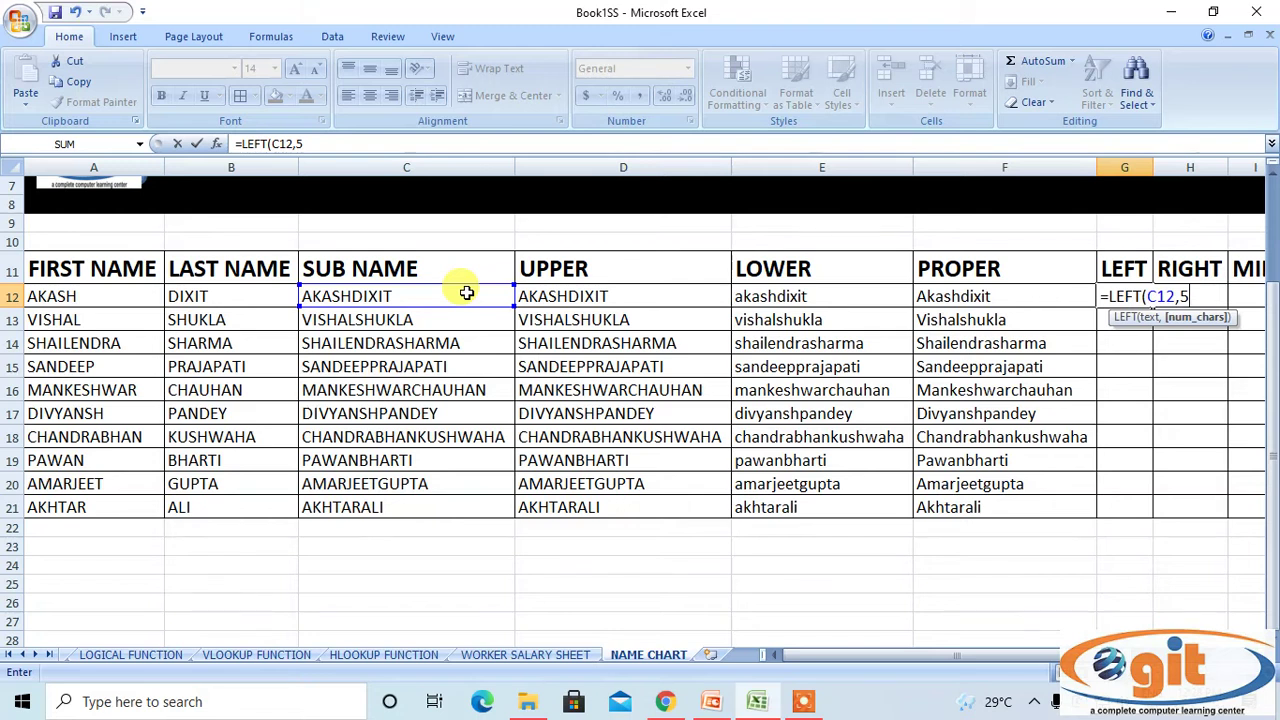
text(5)
key(Return)
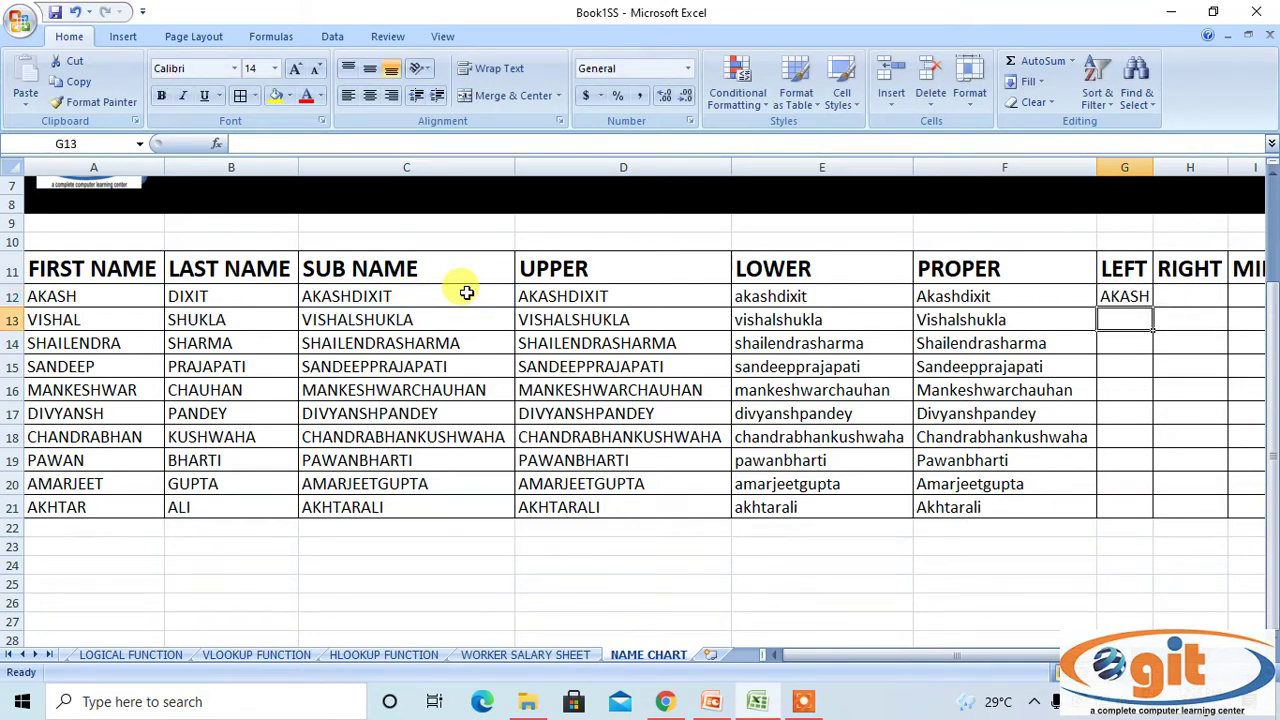
Copy the LEFT formula down to row 21 and autofit column G.
click(1142, 300)
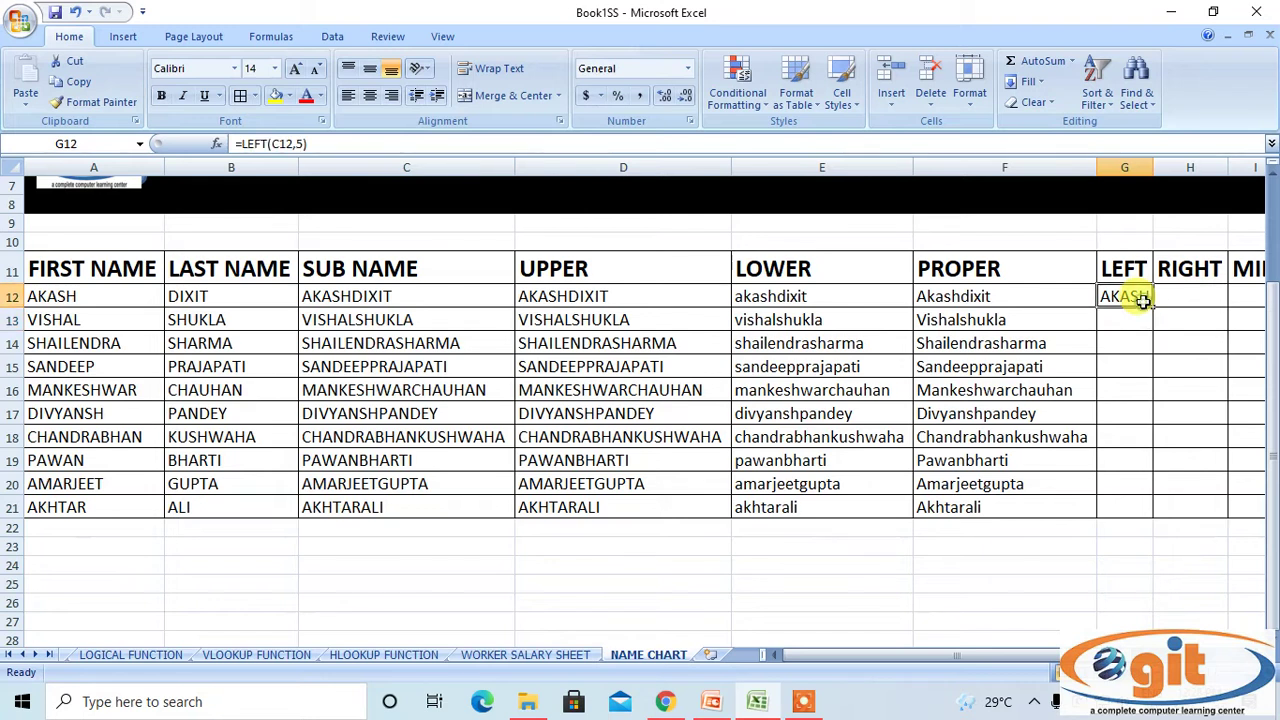
double_click(1152, 307)
click(1086, 563)
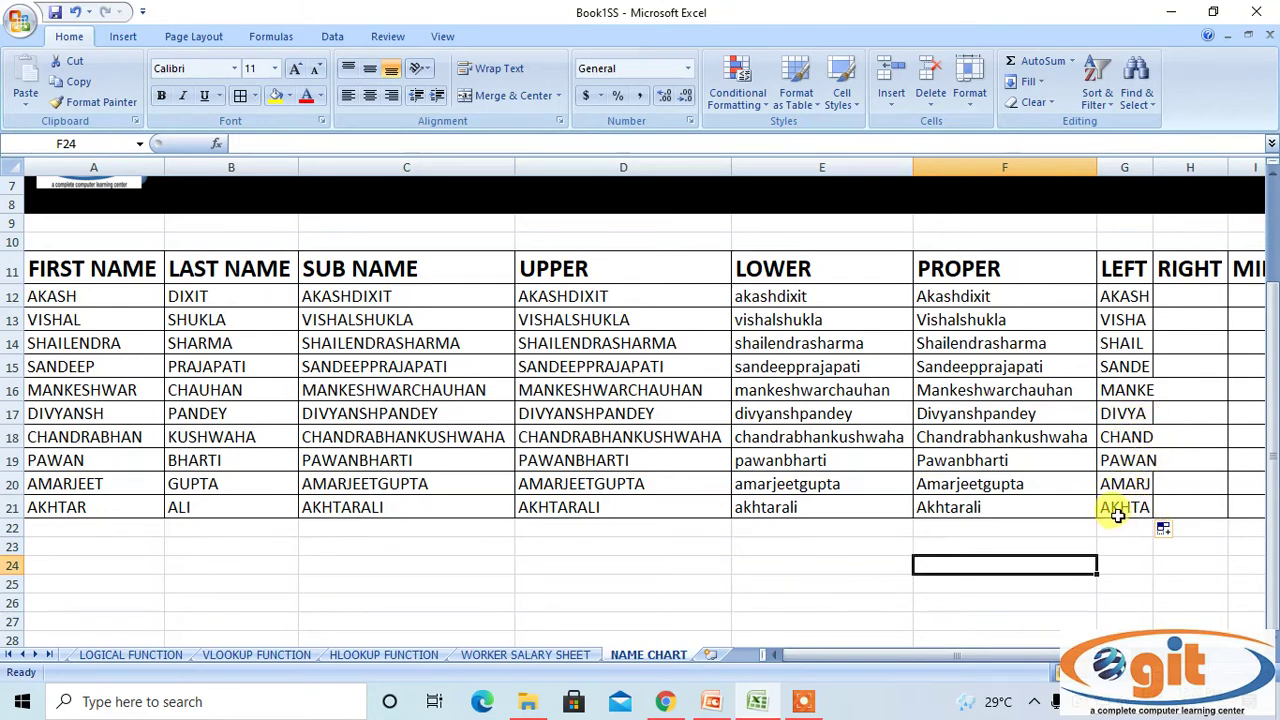
click(1135, 167)
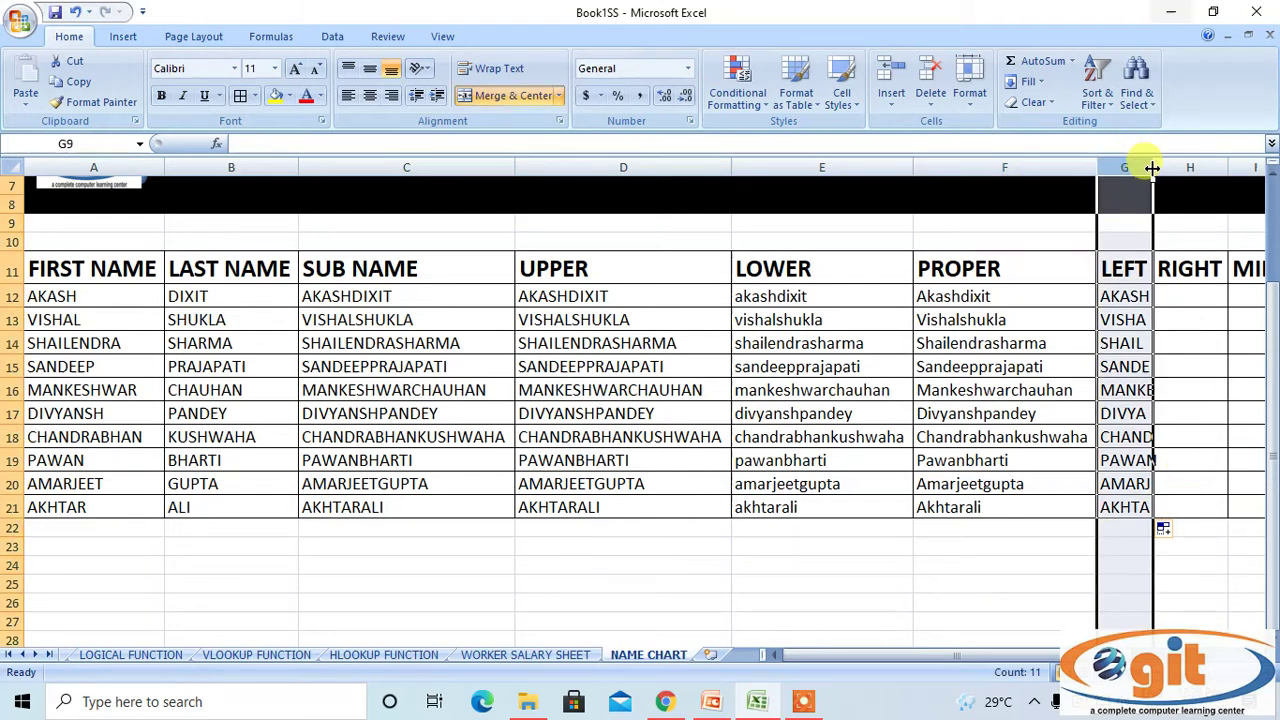
double_click(1152, 168)
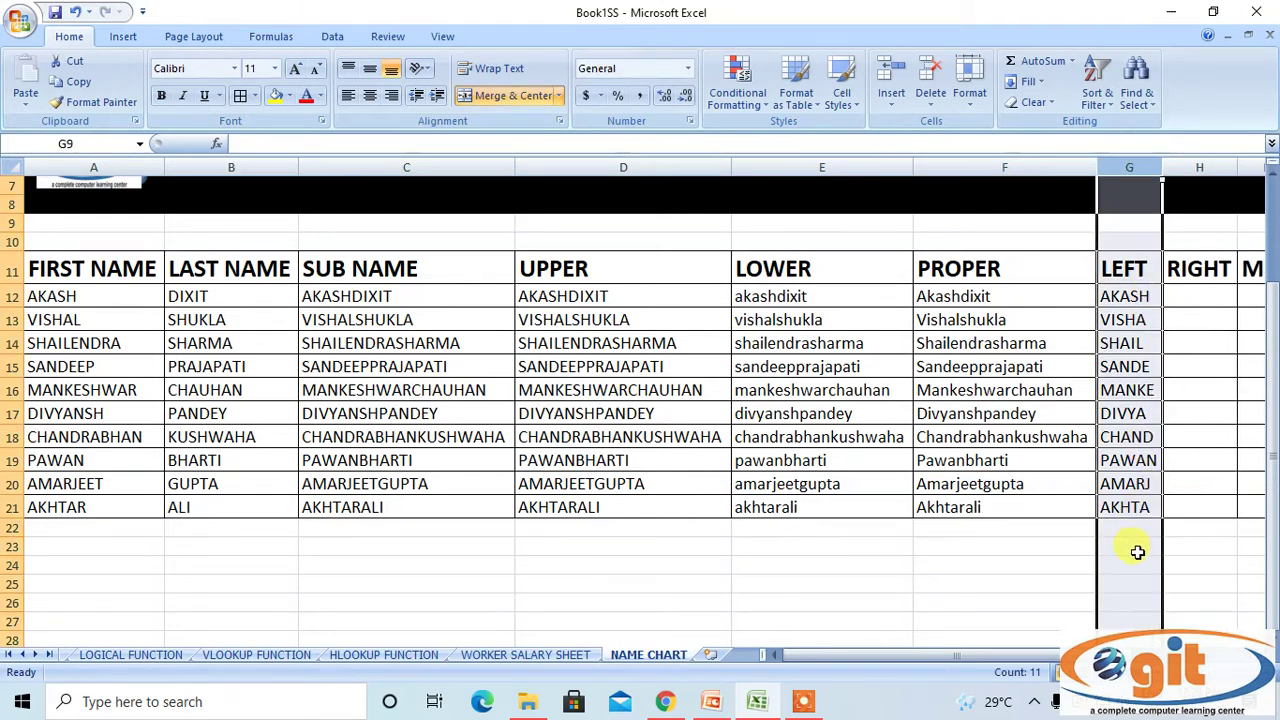
click(988, 580)
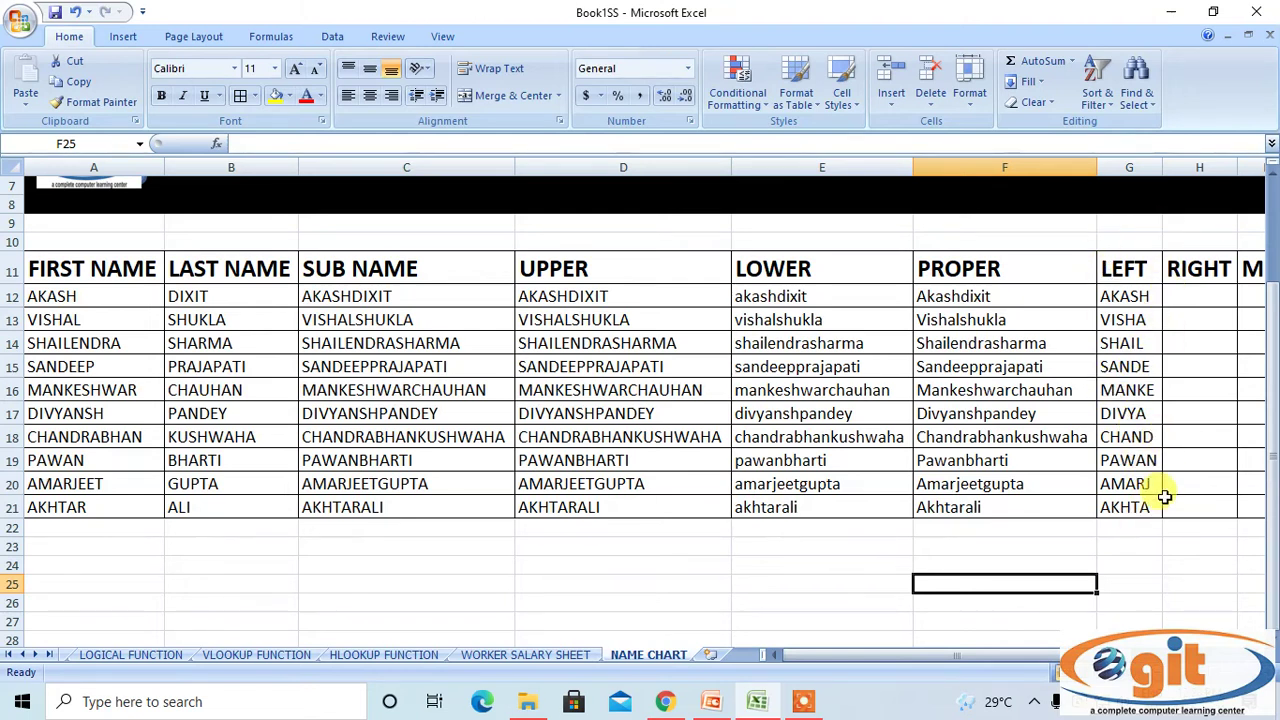
click(1187, 294)
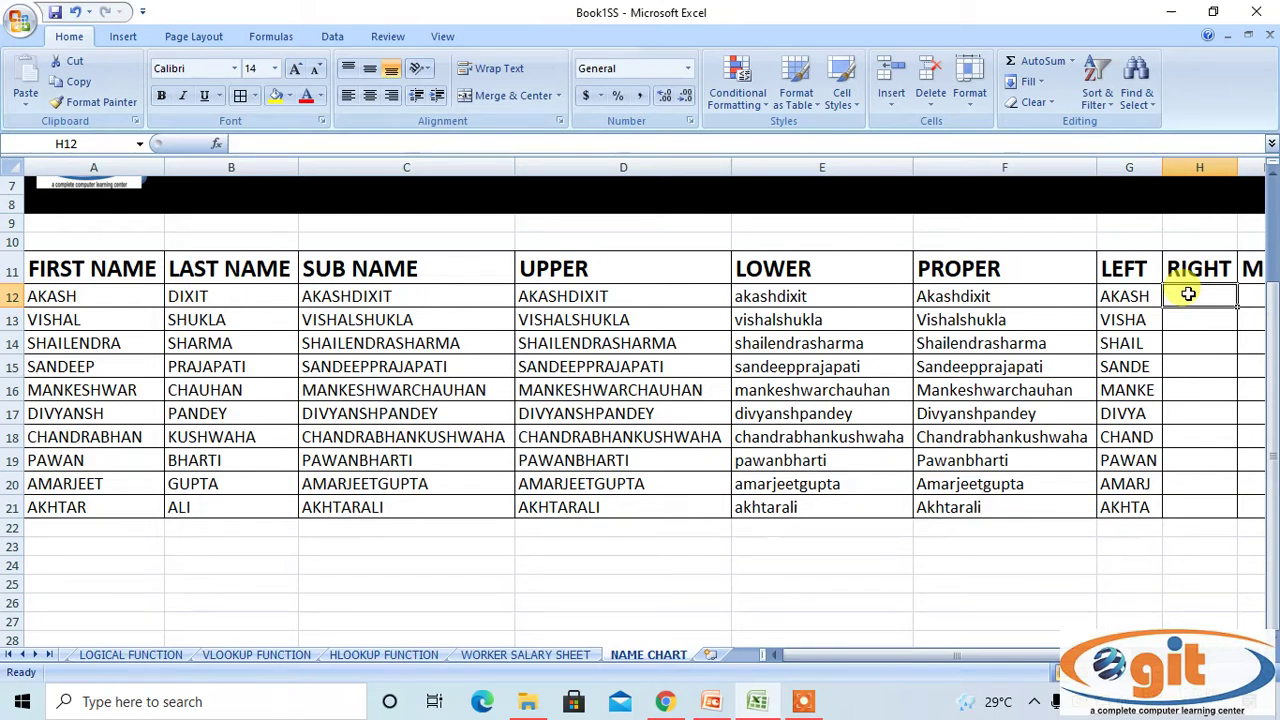
text(=RIG)
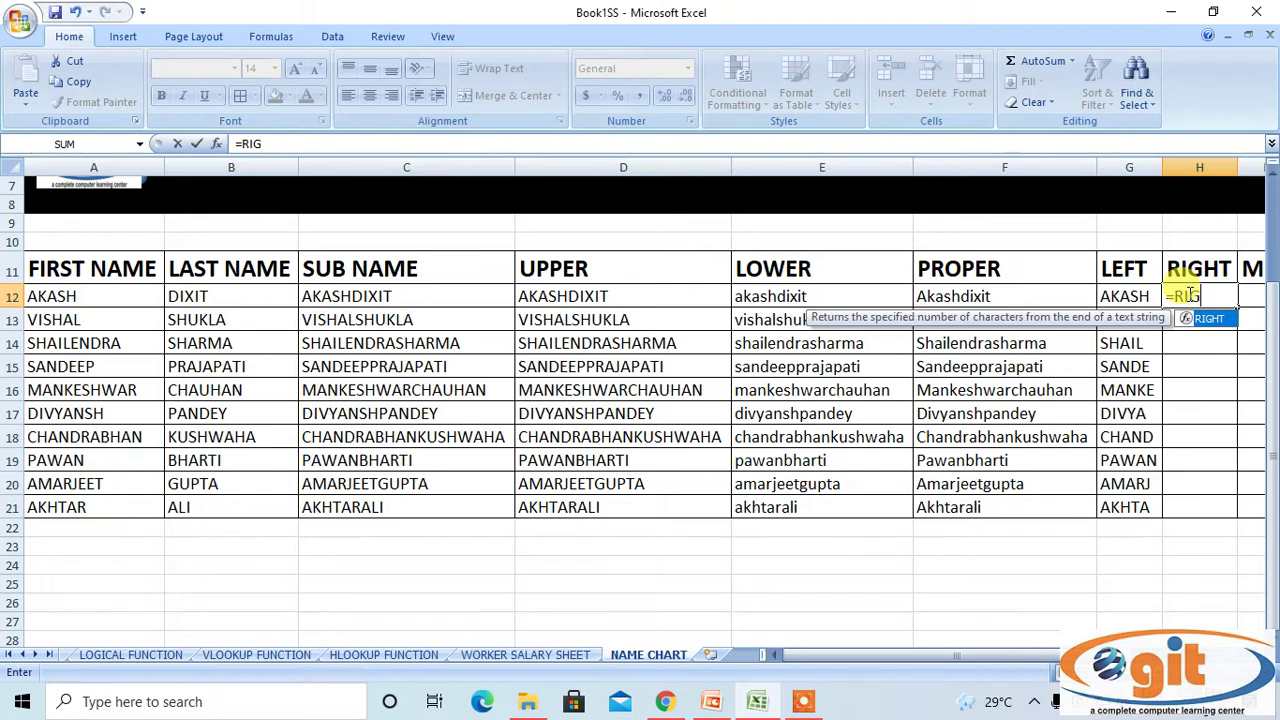
text(H)
key(Tab)
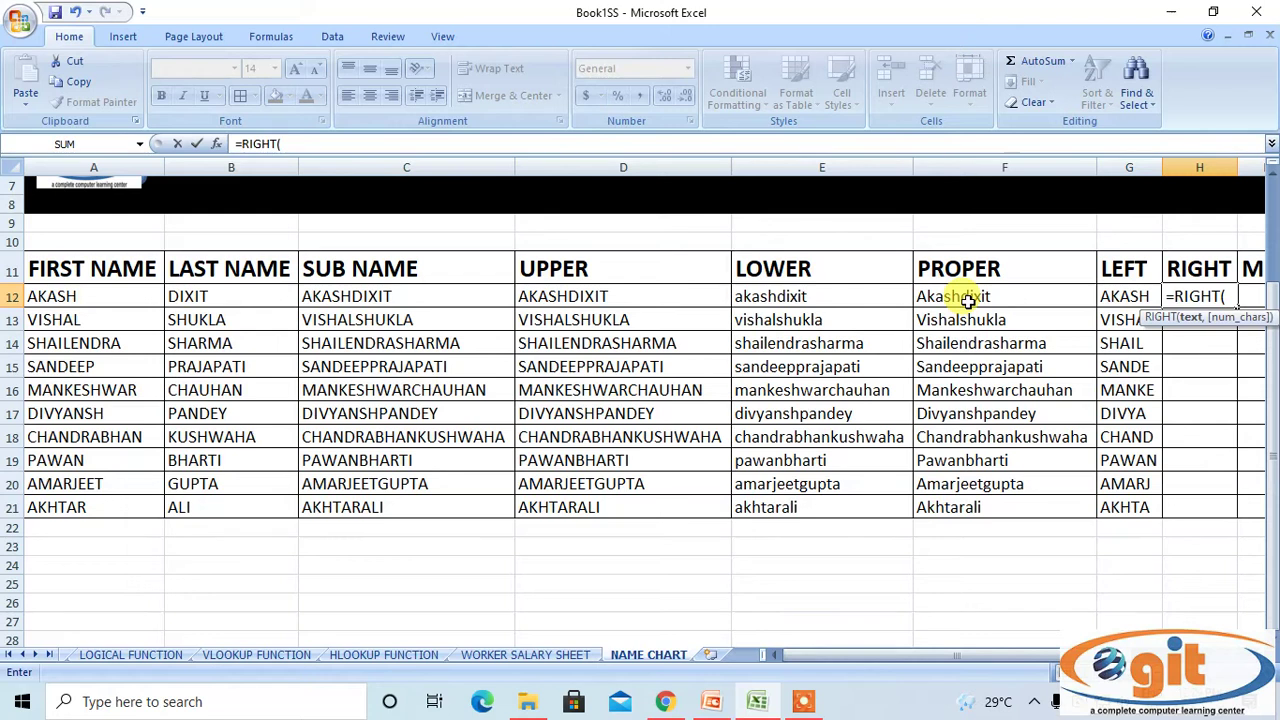
click(432, 292)
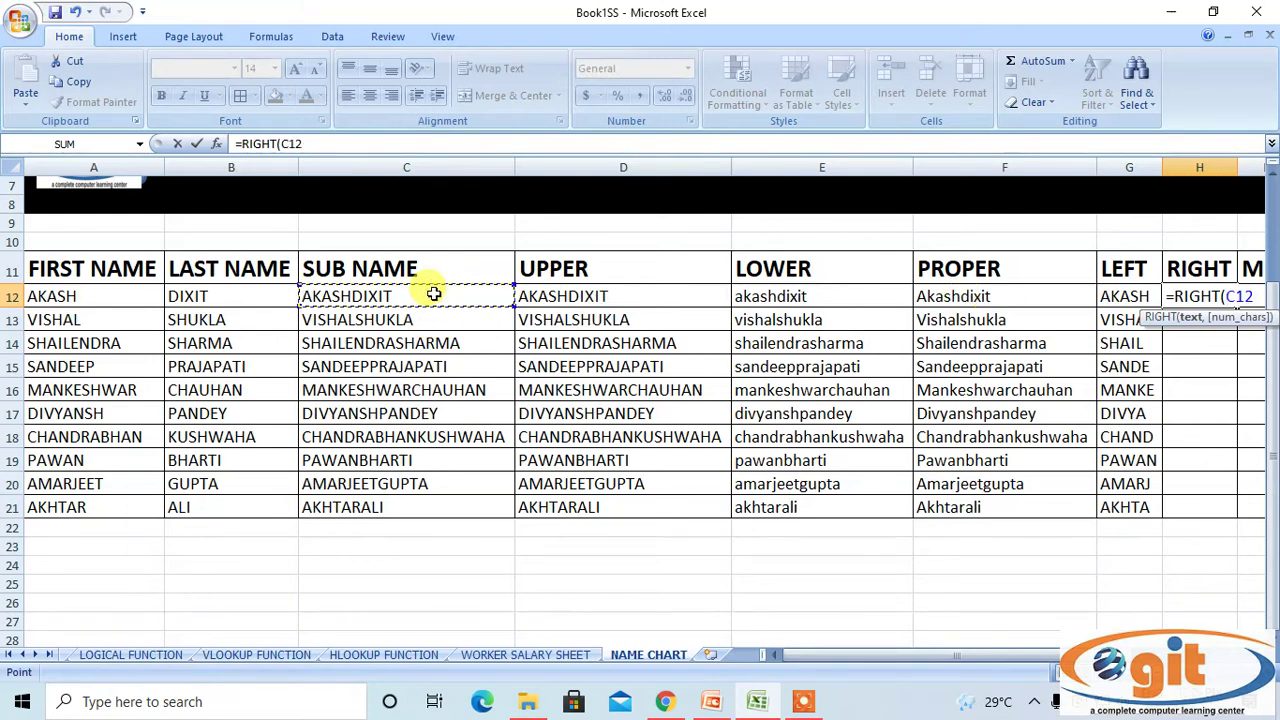
text(,)
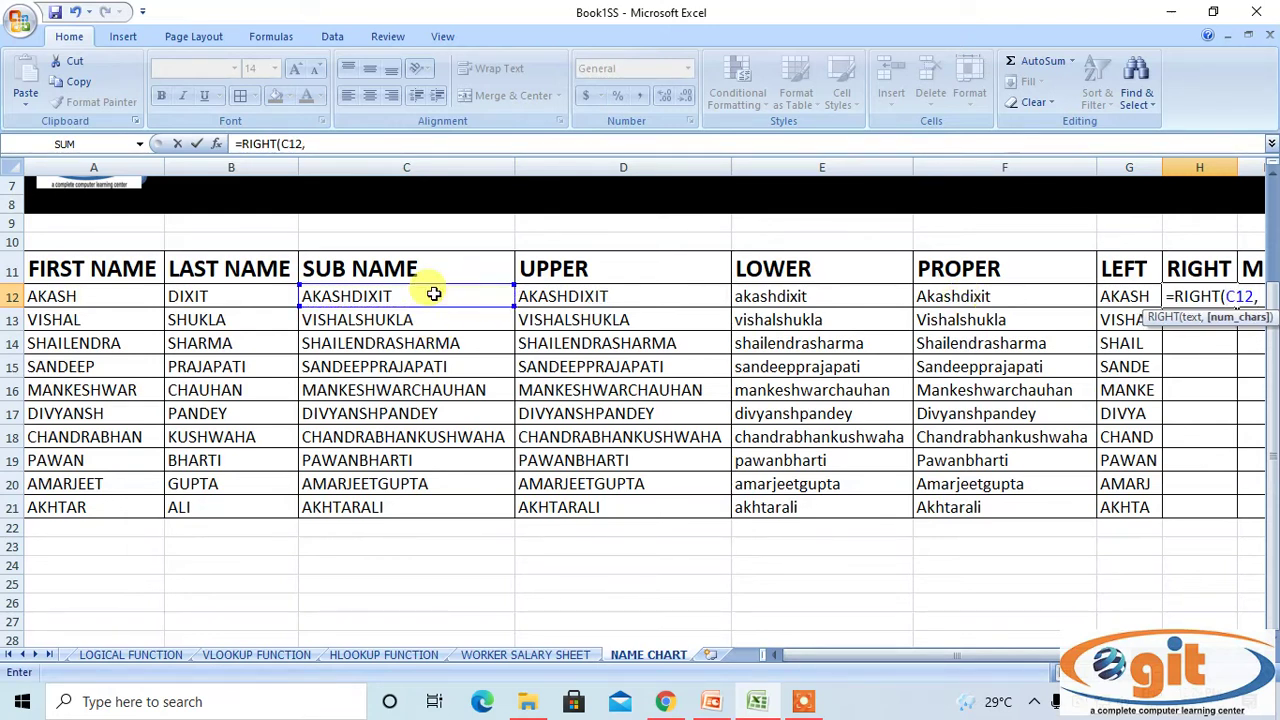
text(5)
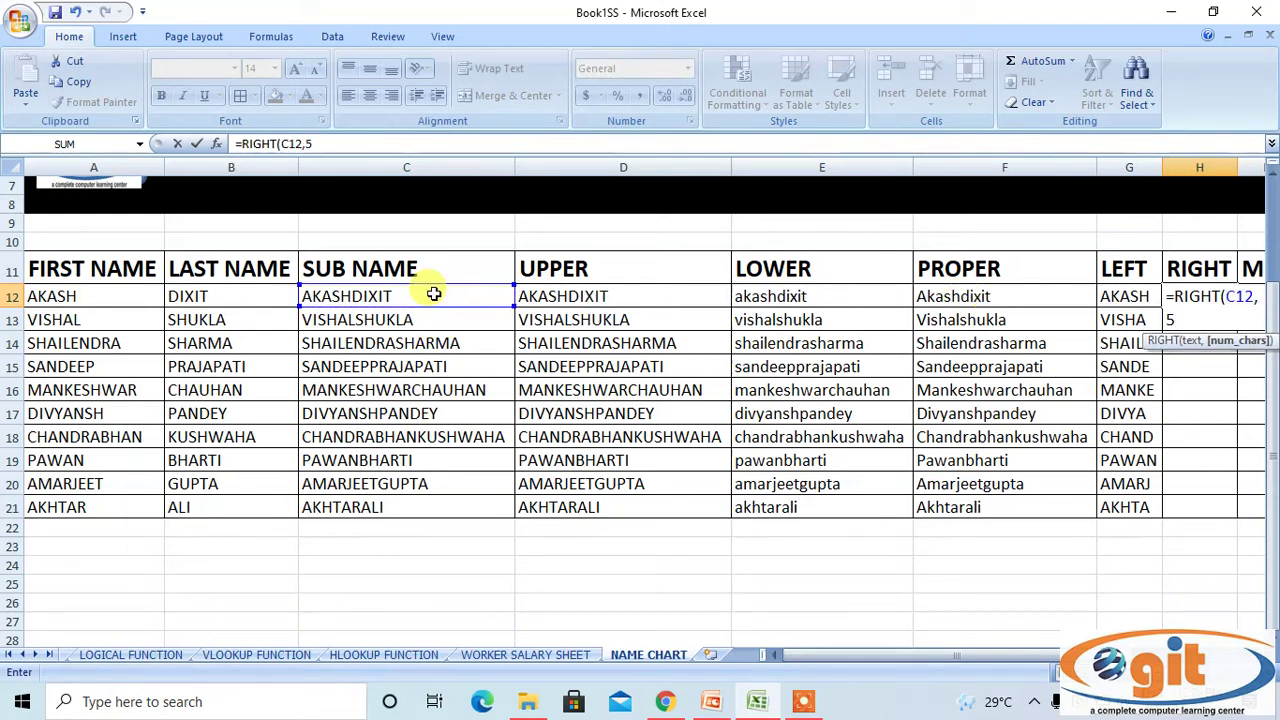
text())
key(Return)
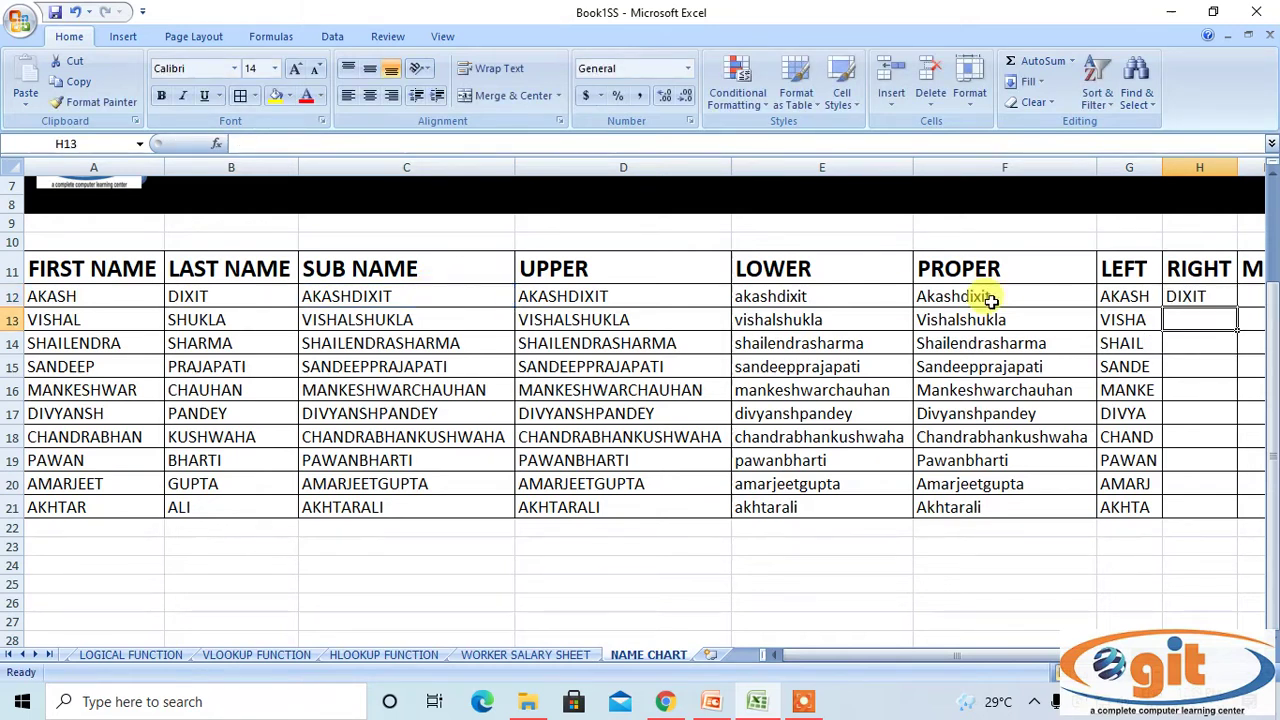
Copy the RIGHT formula down through row 21.
click(1199, 289)
double_click(1238, 307)
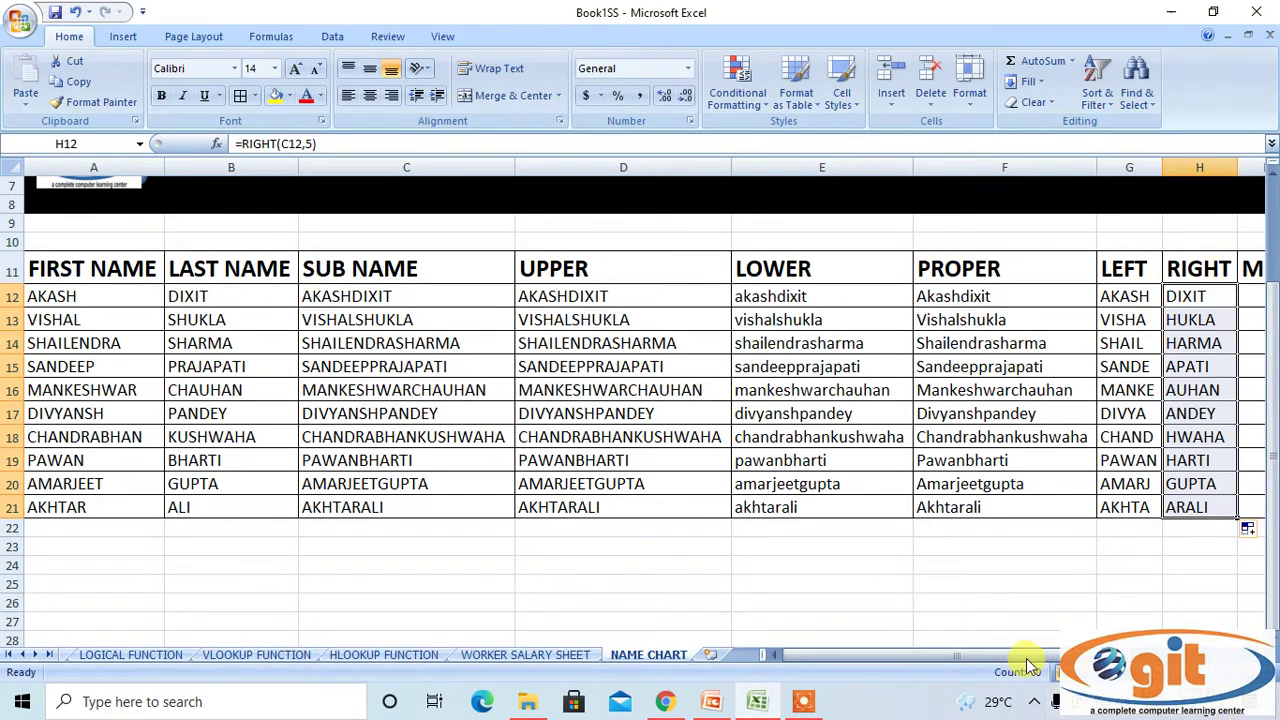
drag(1035, 663, 1000, 663)
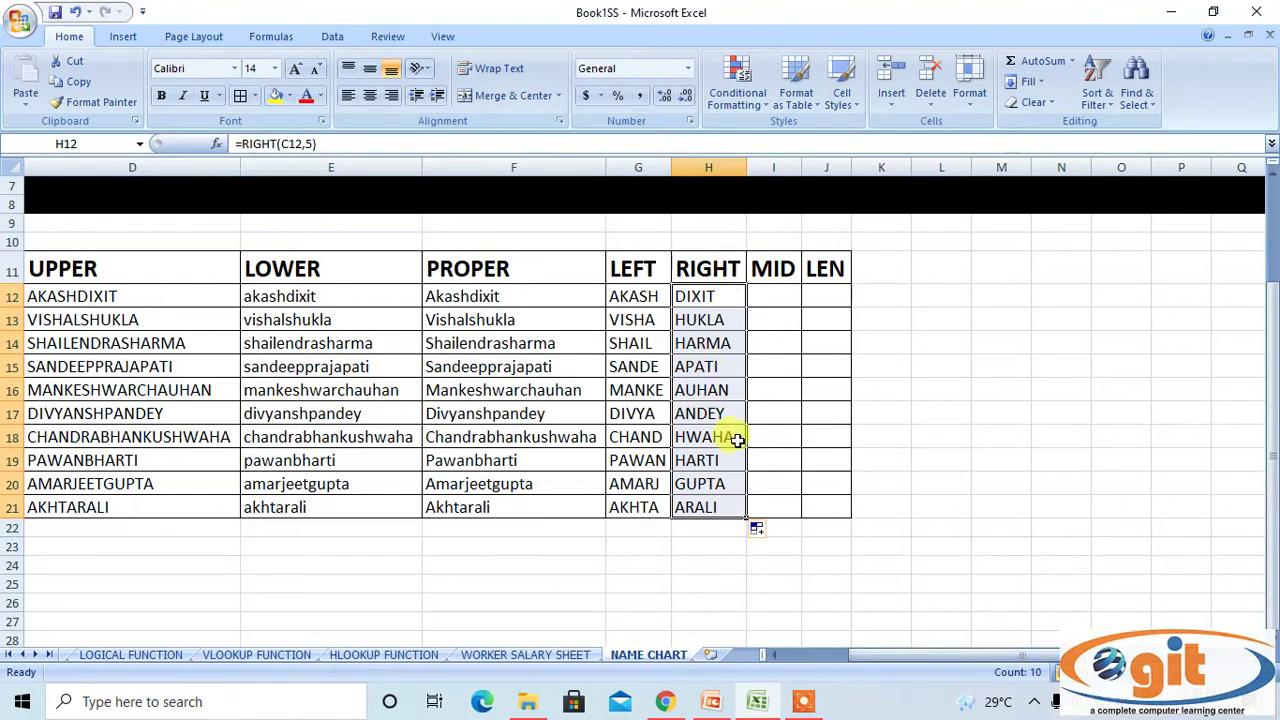
click(1110, 485)
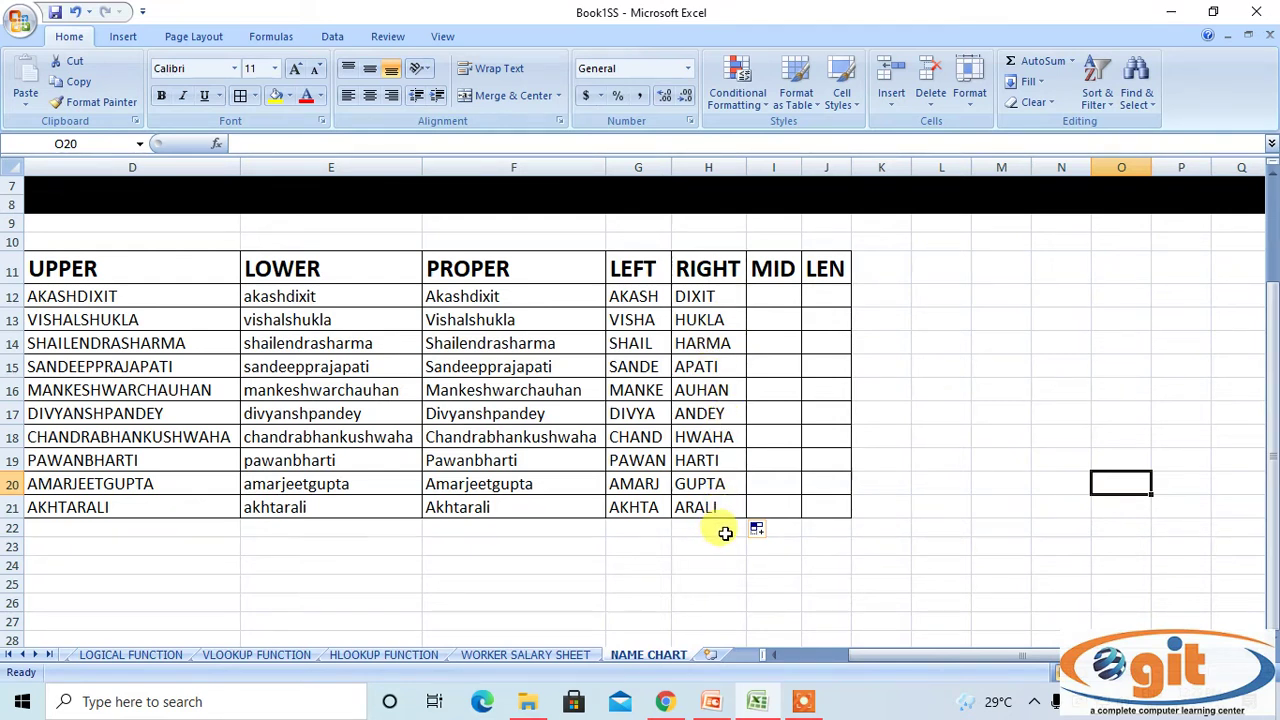
click(781, 292)
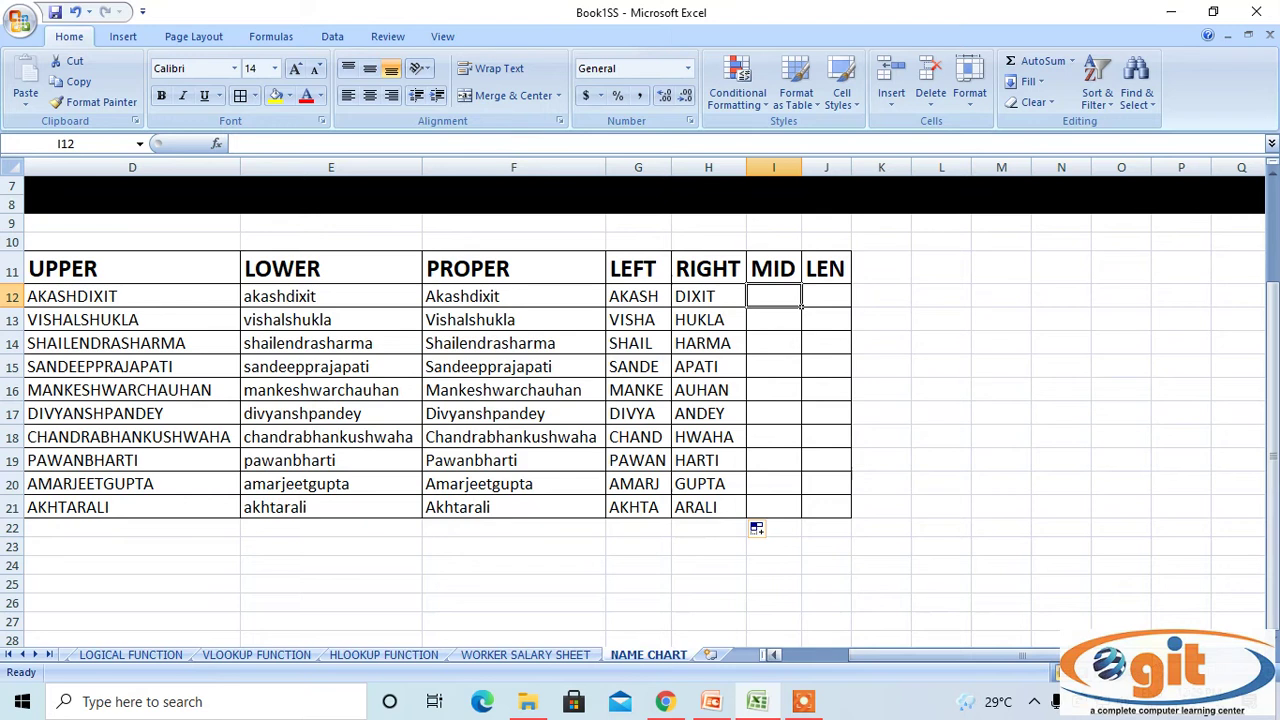
scroll(756, 528, left, 2)
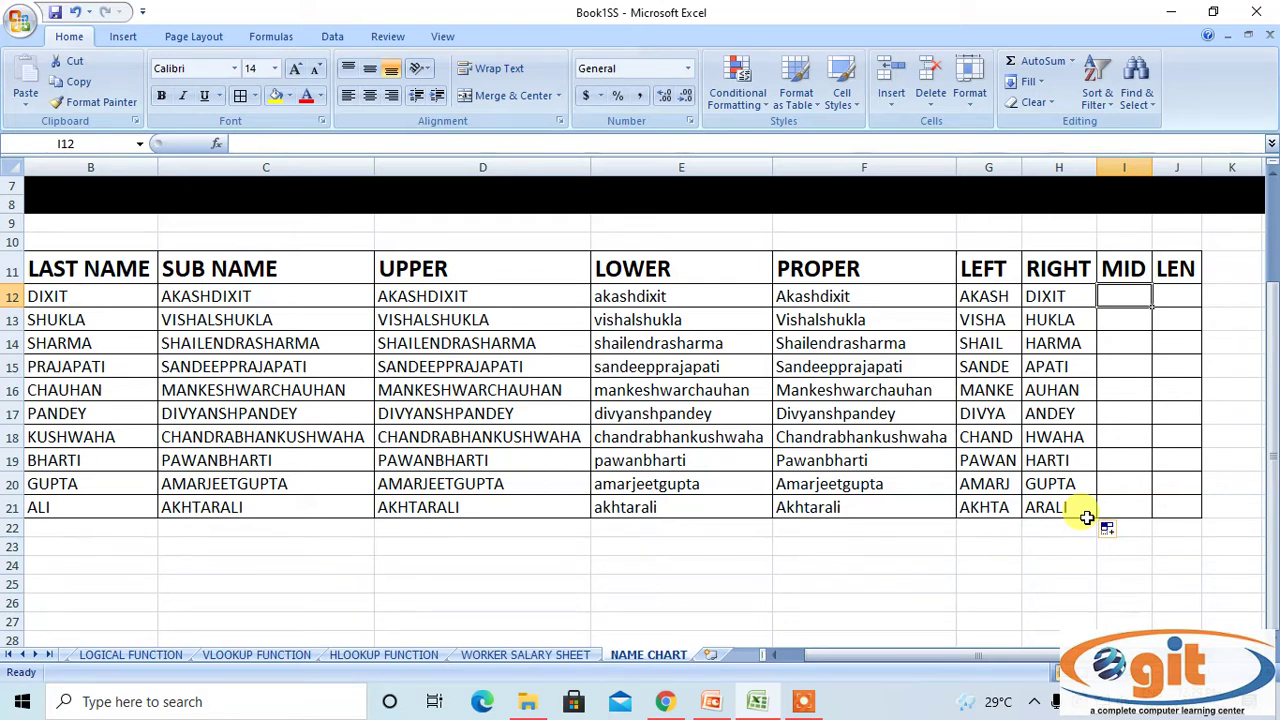
text(=MID)
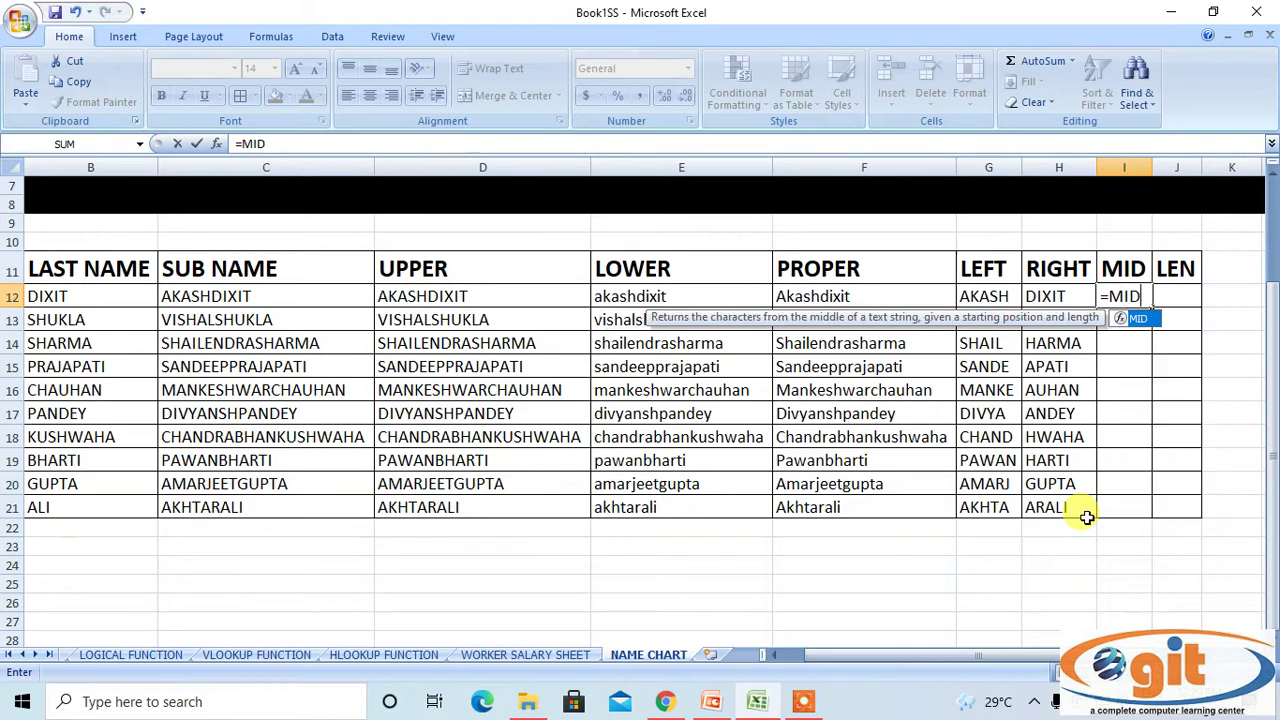
text(()
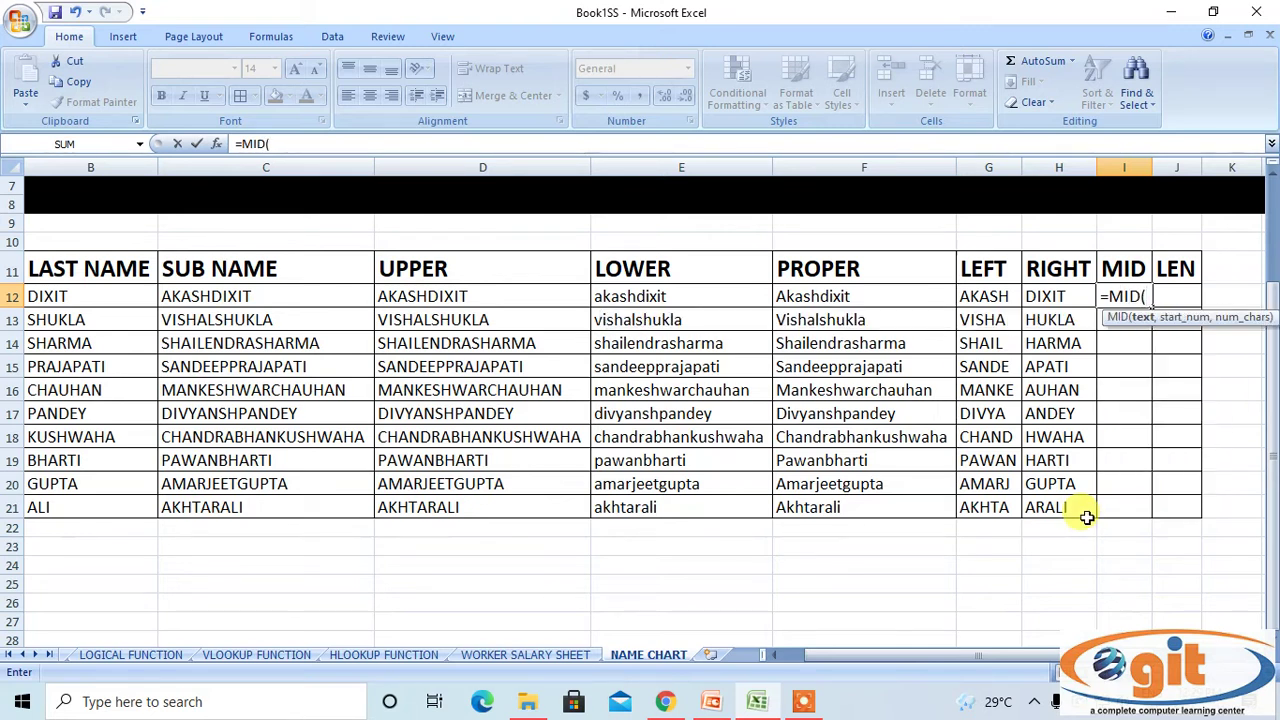
key(BackSpace)
key(BackSpace)
key(BackSpace)
key(BackSpace)
key(BackSpace)
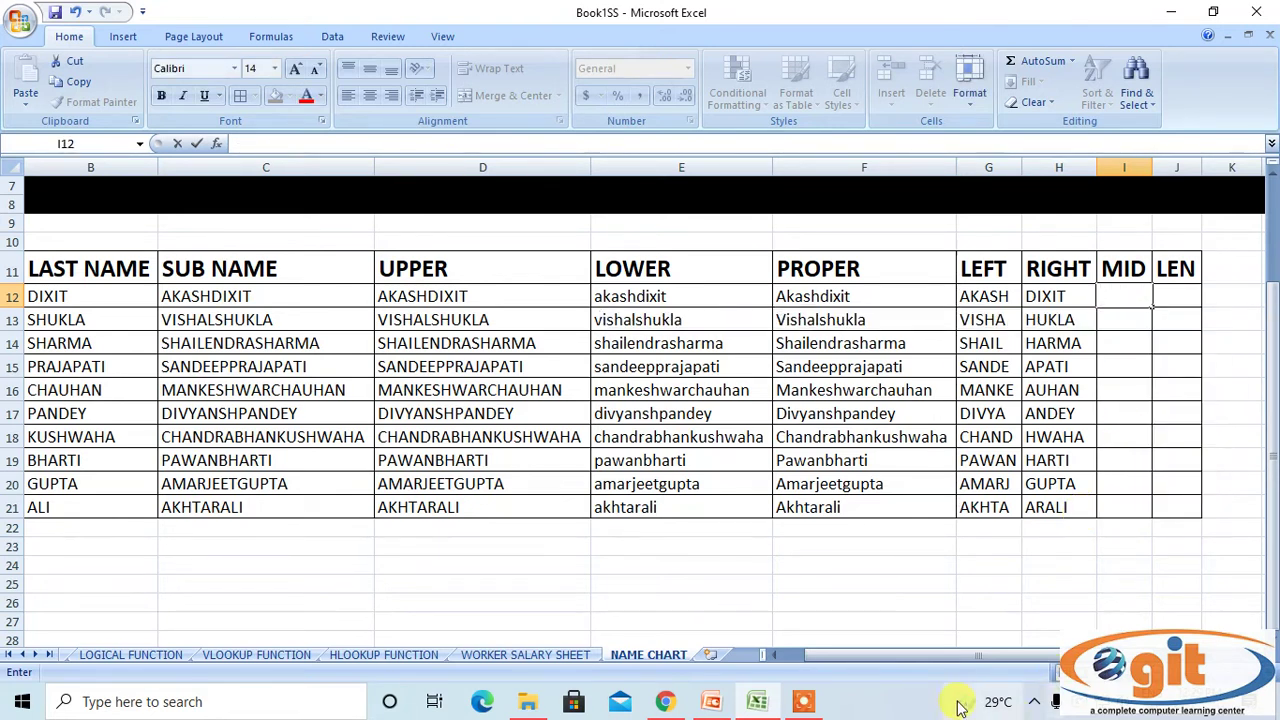
click(192, 292)
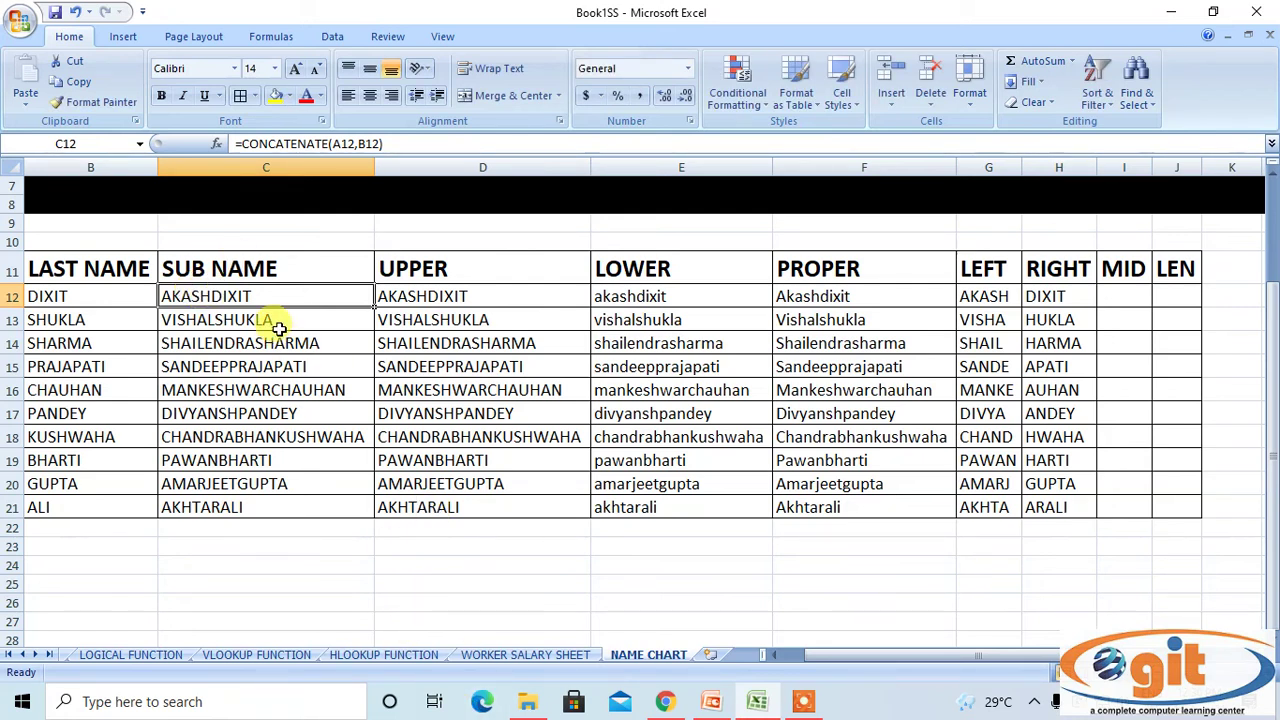
Copy the CONCATENATE formula from C12 and paste it into D28.
right_click(274, 290)
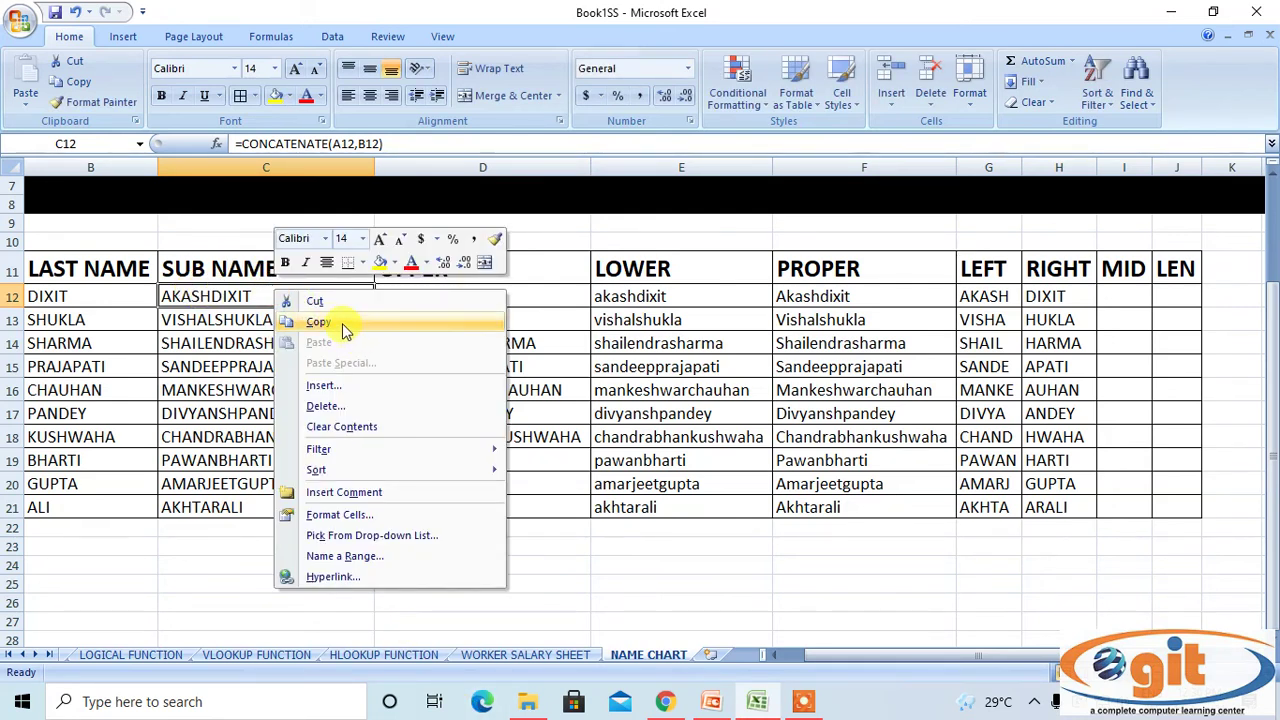
click(318, 322)
scroll(405, 540, down, 2)
click(414, 510)
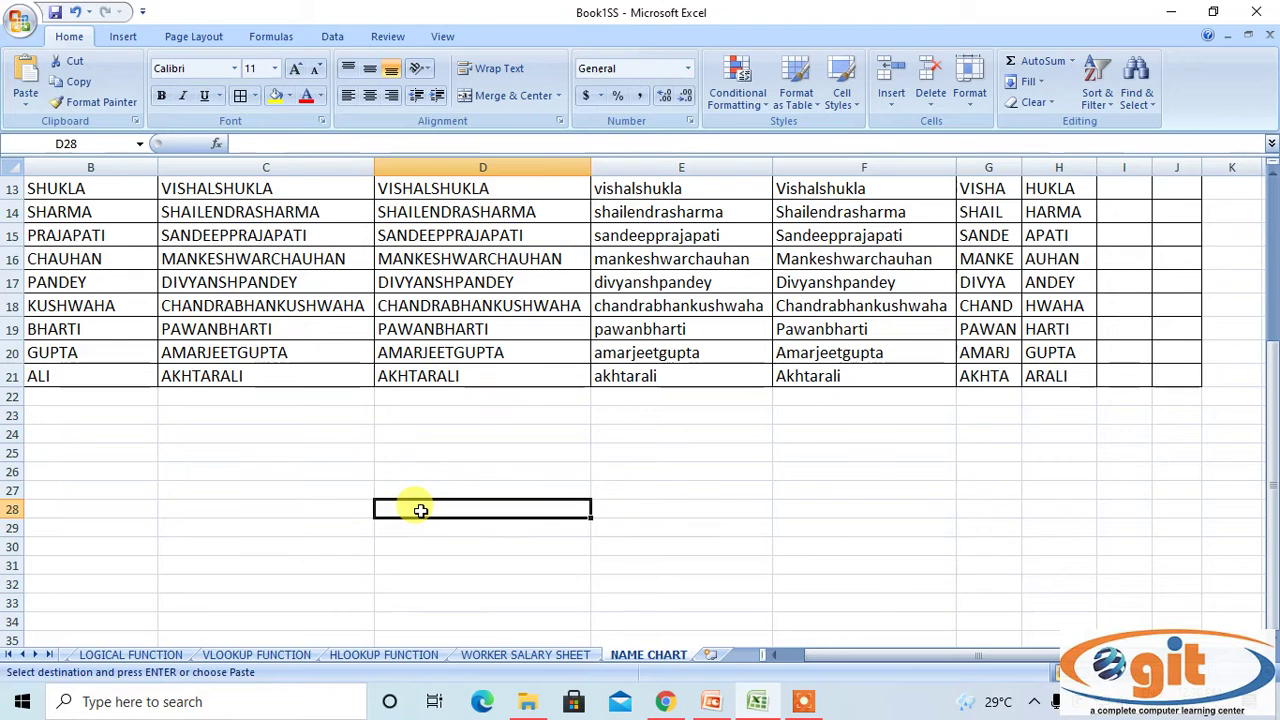
right_click(420, 510)
click(482, 265)
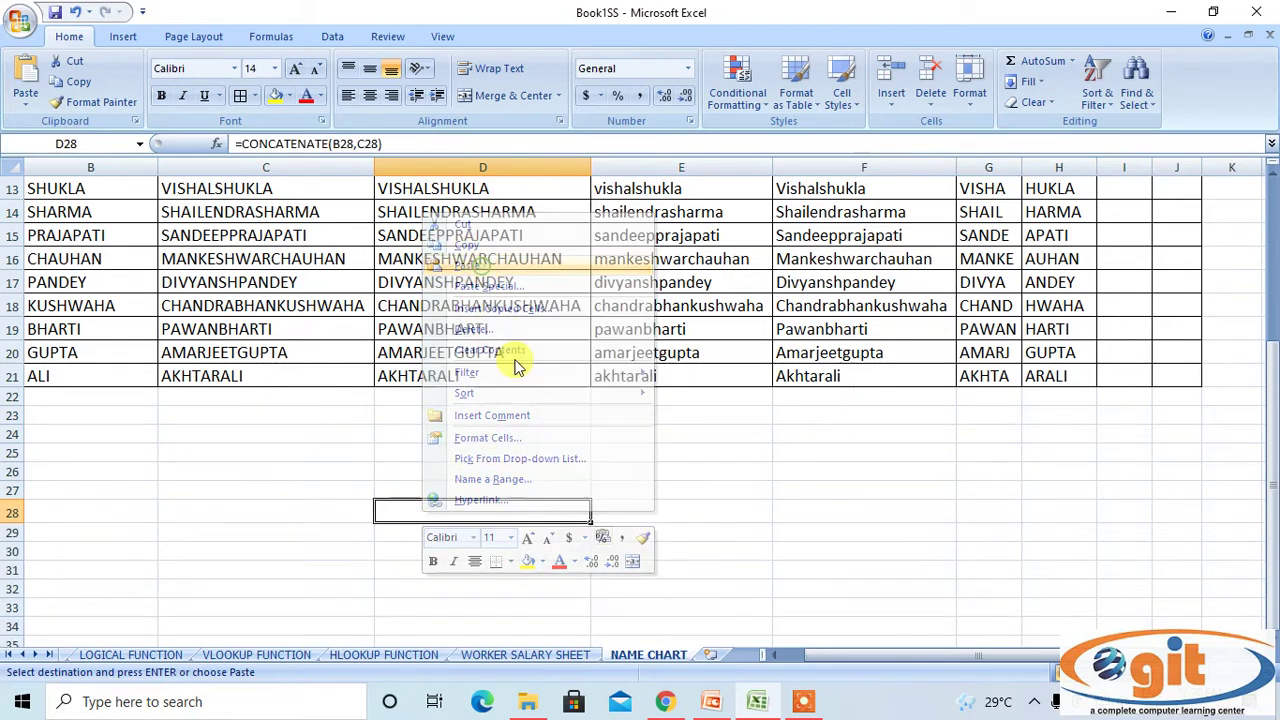
scroll(277, 508, up, 2)
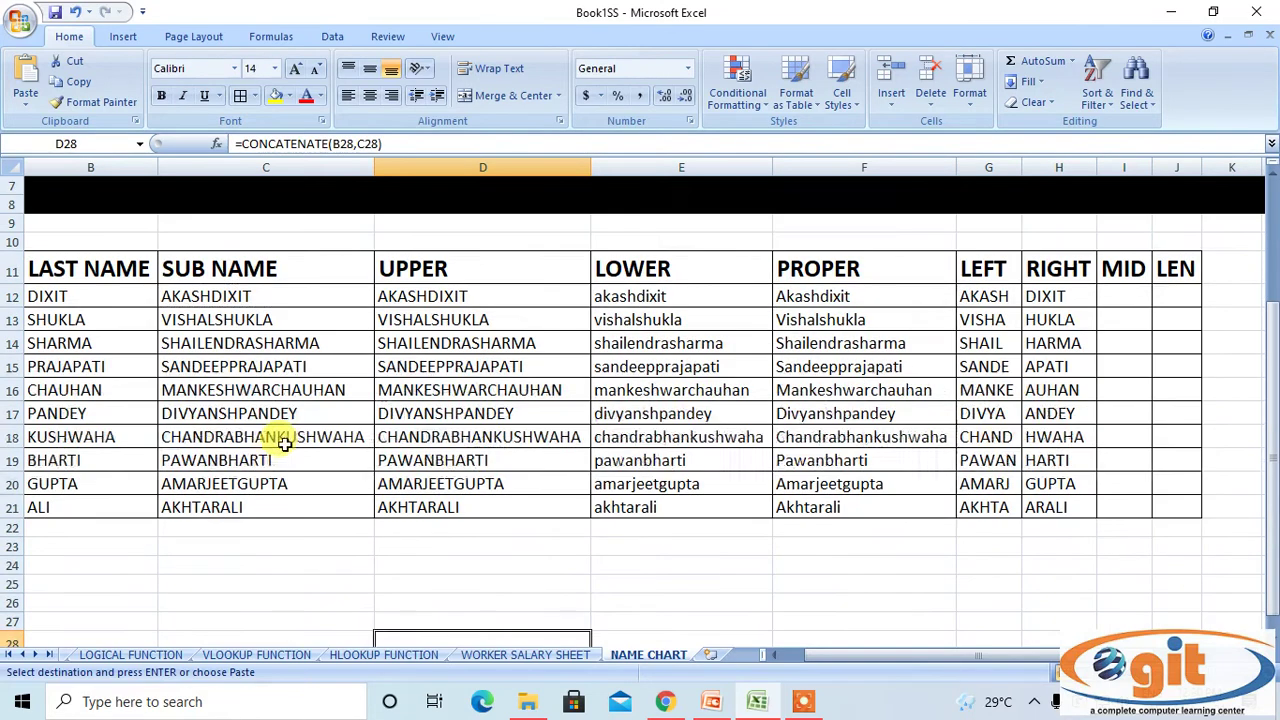
click(268, 300)
right_click(266, 296)
click(297, 334)
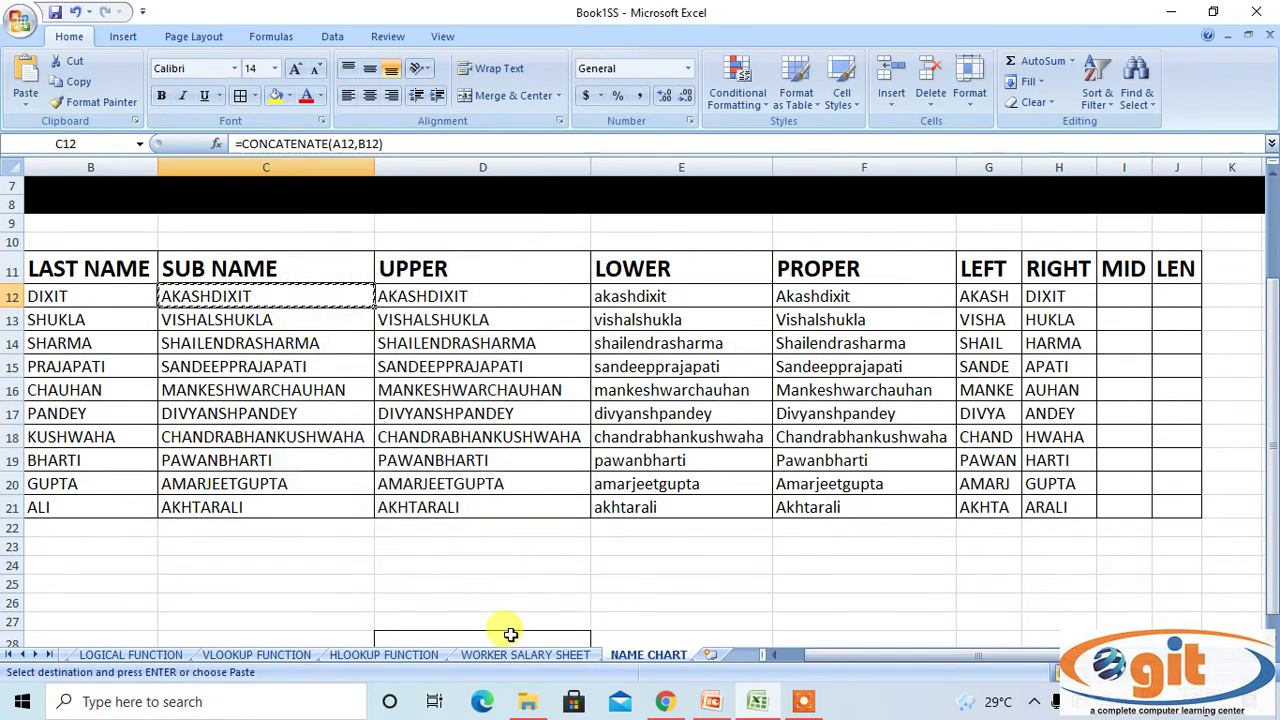
scroll(510, 634, down, 1)
right_click(494, 580)
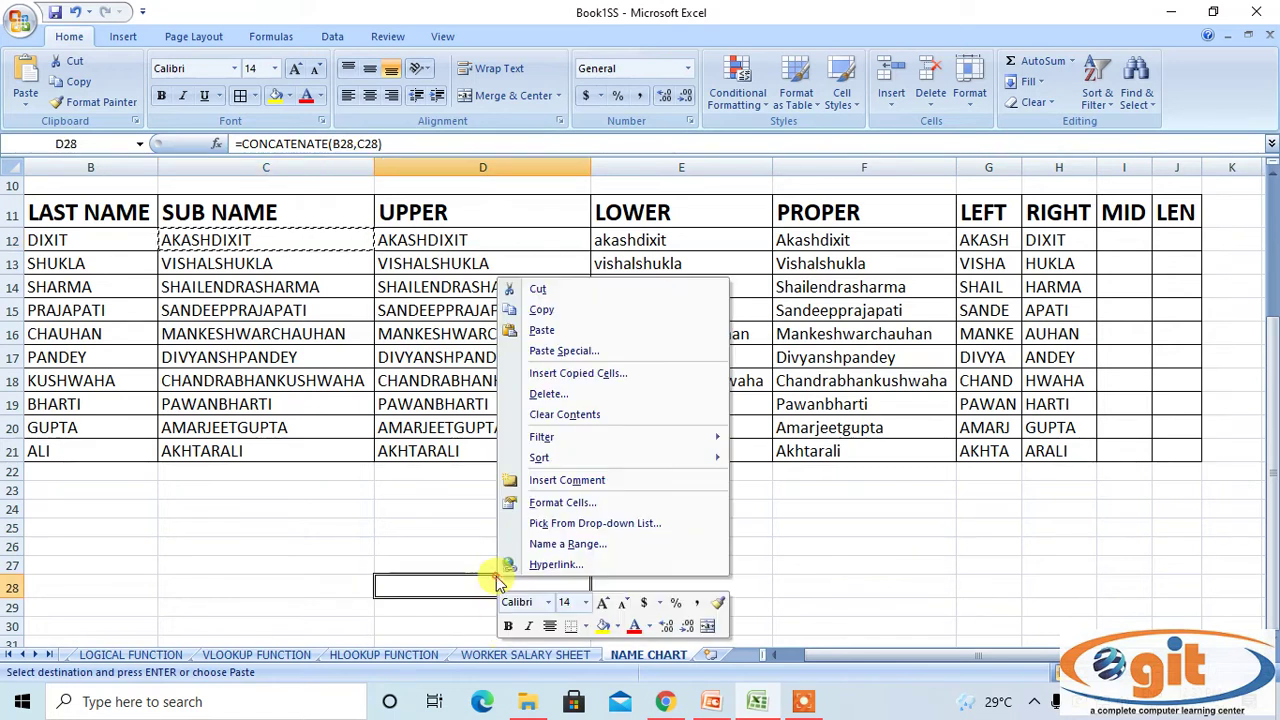
click(548, 332)
Clear All contents and formatting from cells D27:D28.
click(278, 548)
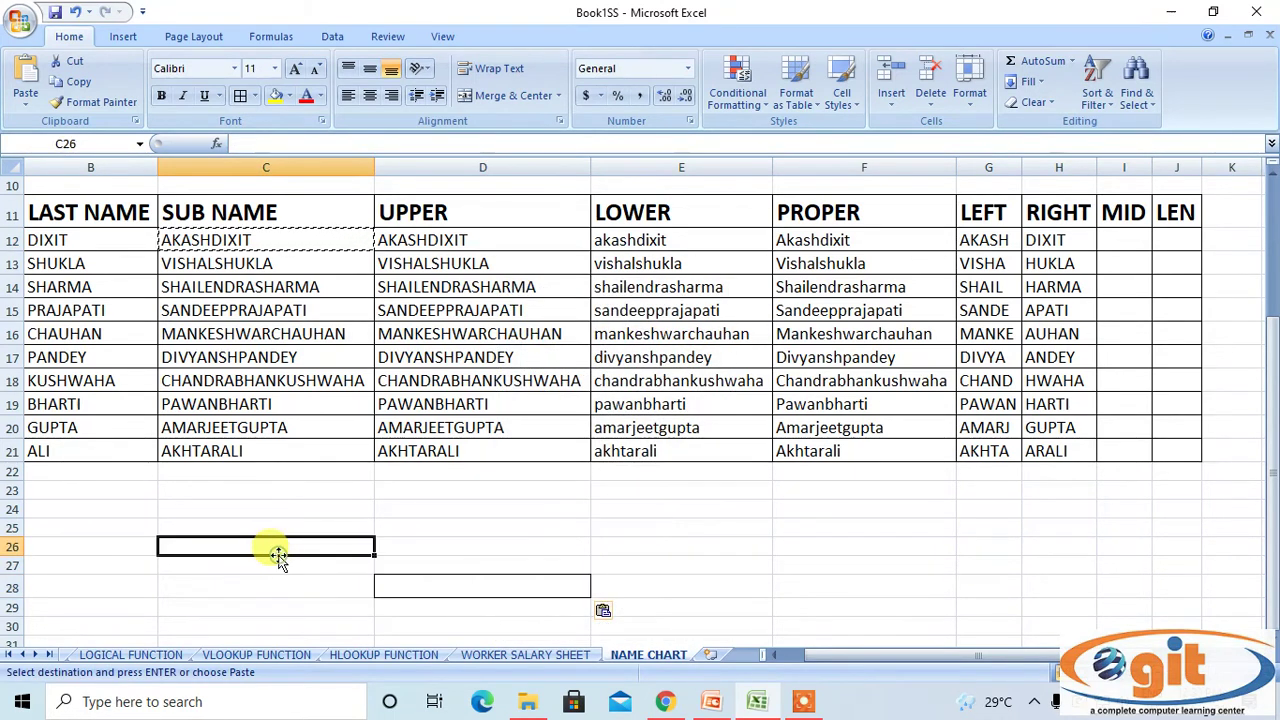
double_click(547, 542)
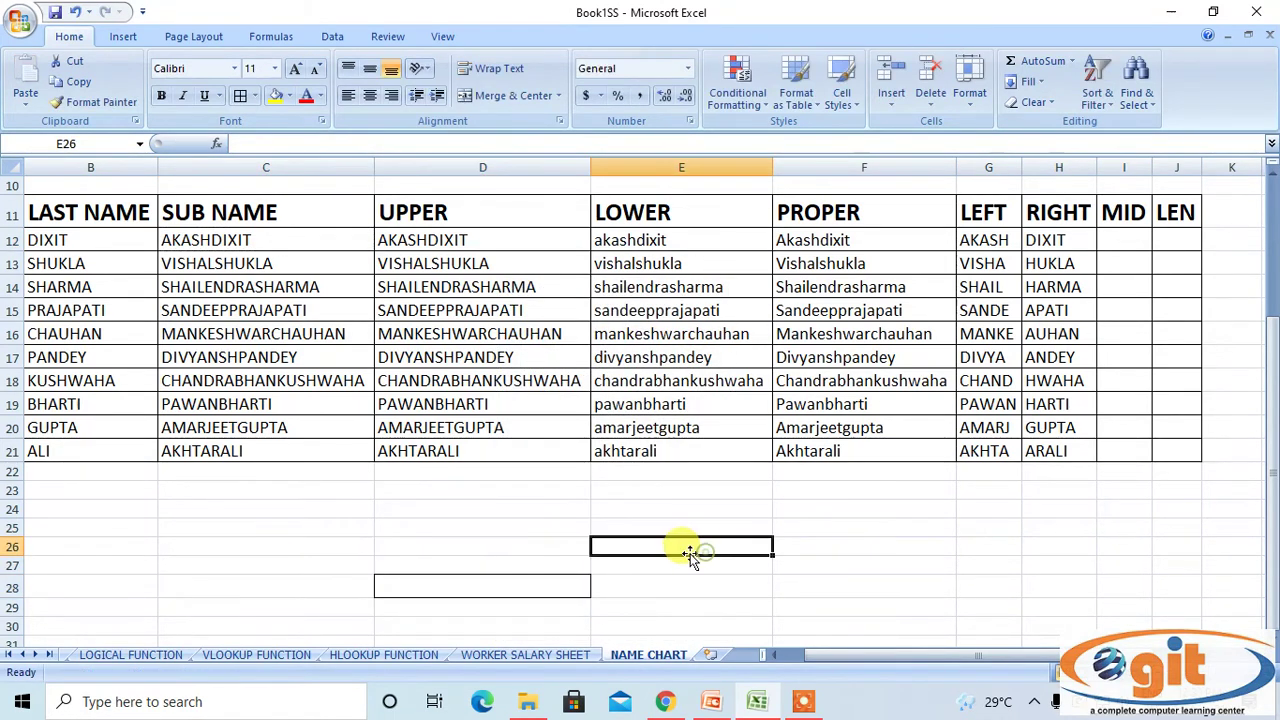
drag(430, 565, 437, 594)
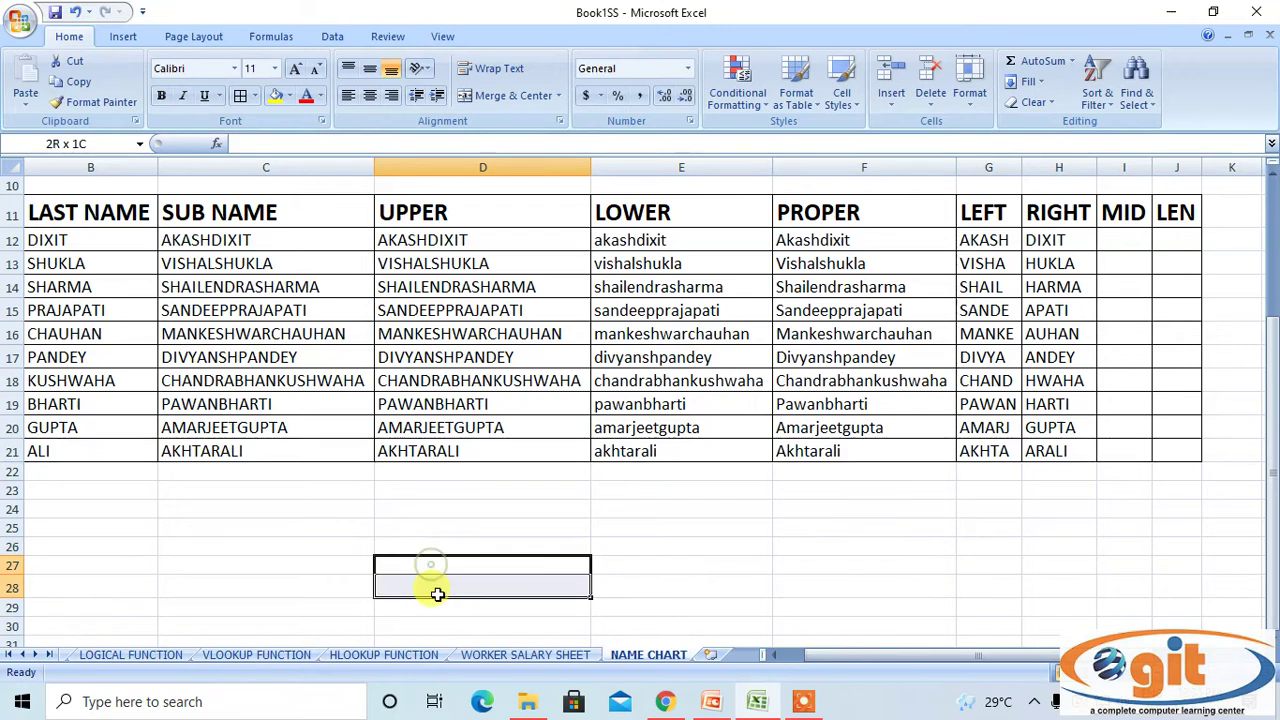
click(1033, 102)
click(1058, 128)
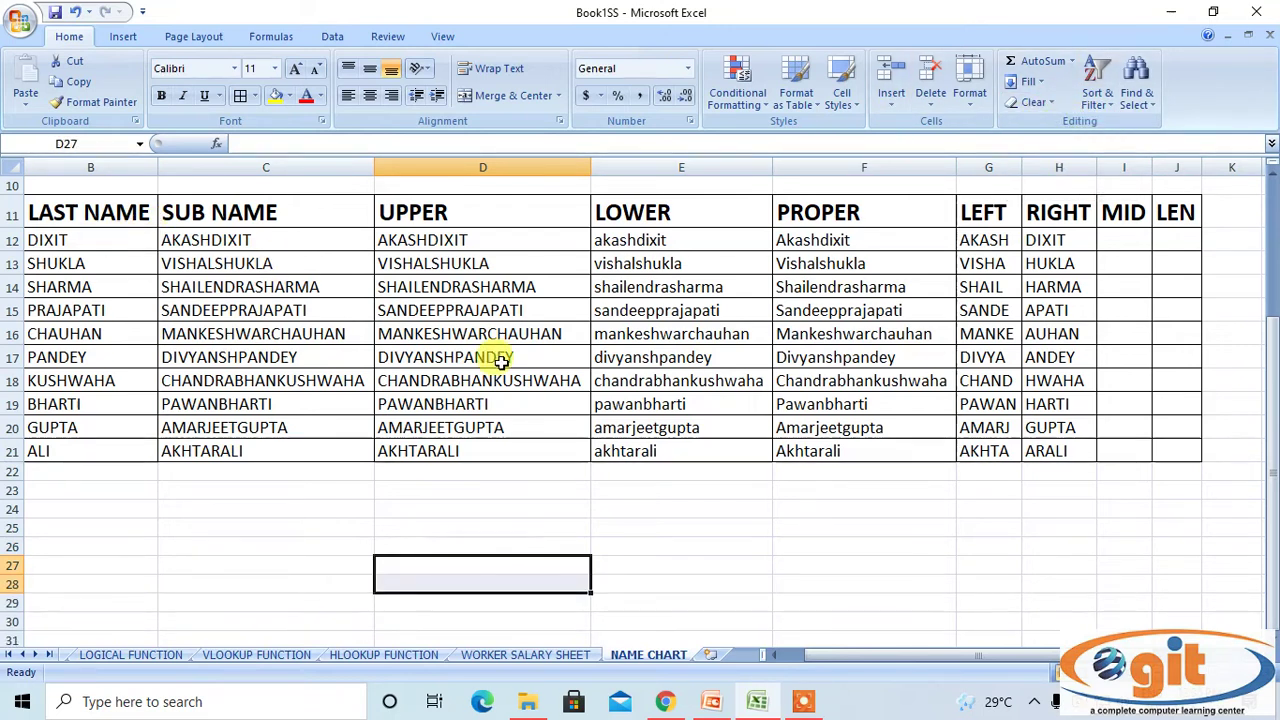
Paste D12's UPPER formula into B25, clear it completely, and start typing AKASH.
click(524, 242)
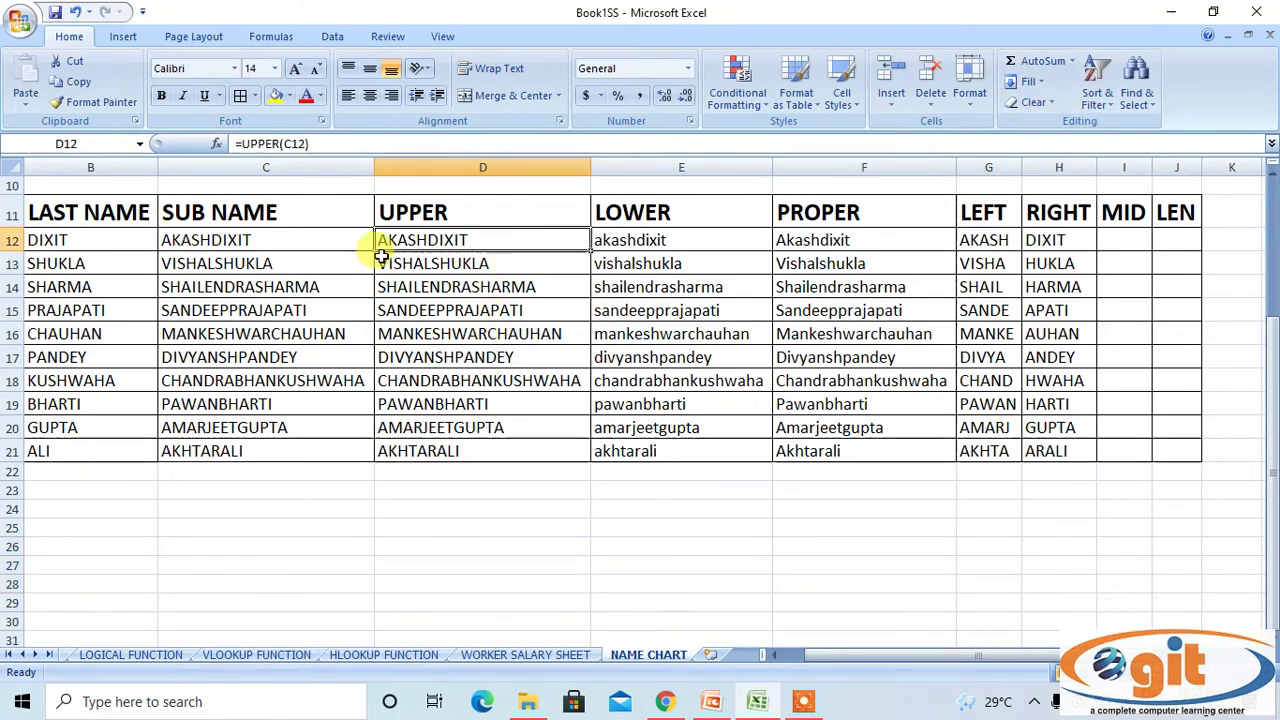
right_click(440, 246)
click(508, 277)
click(99, 523)
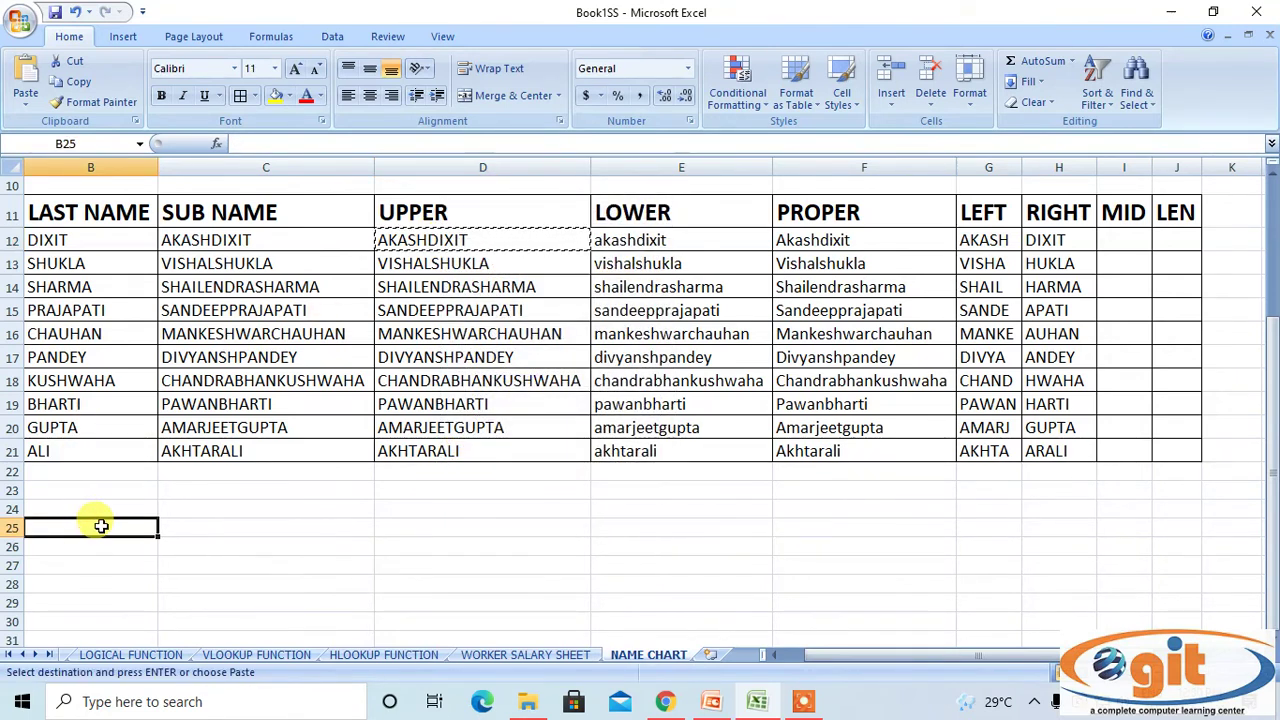
right_click(101, 523)
click(172, 282)
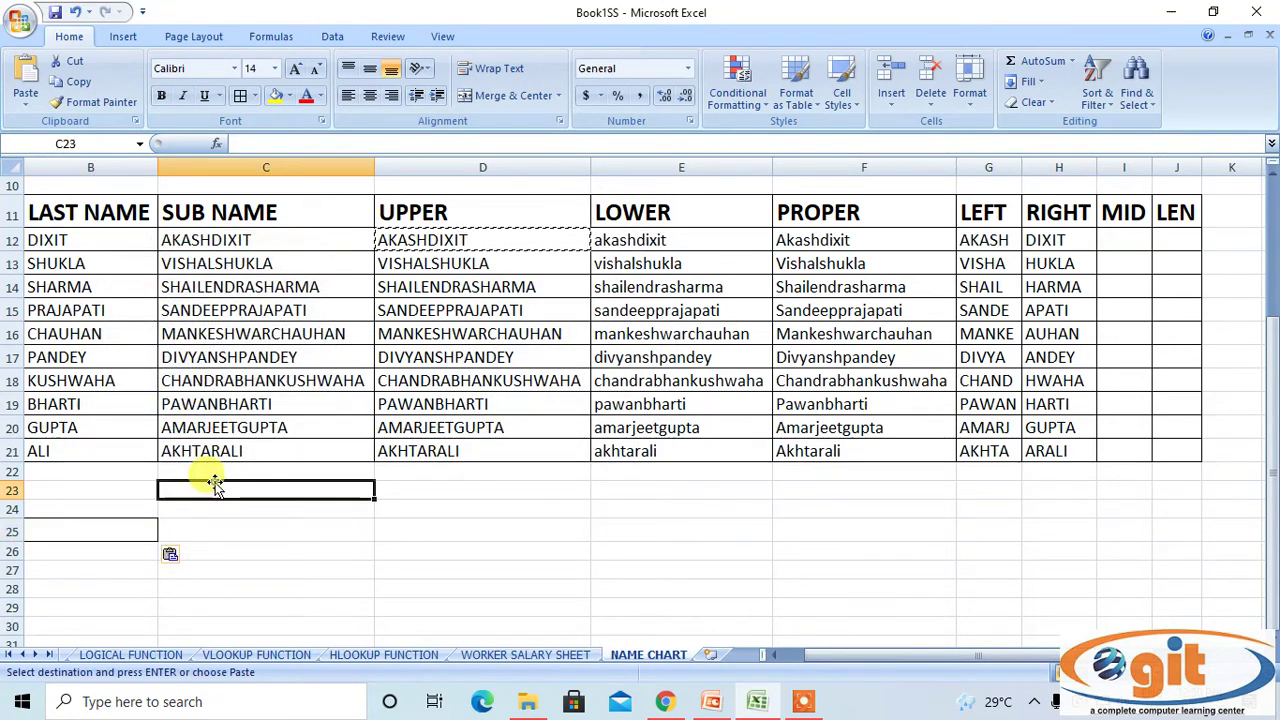
click(1033, 103)
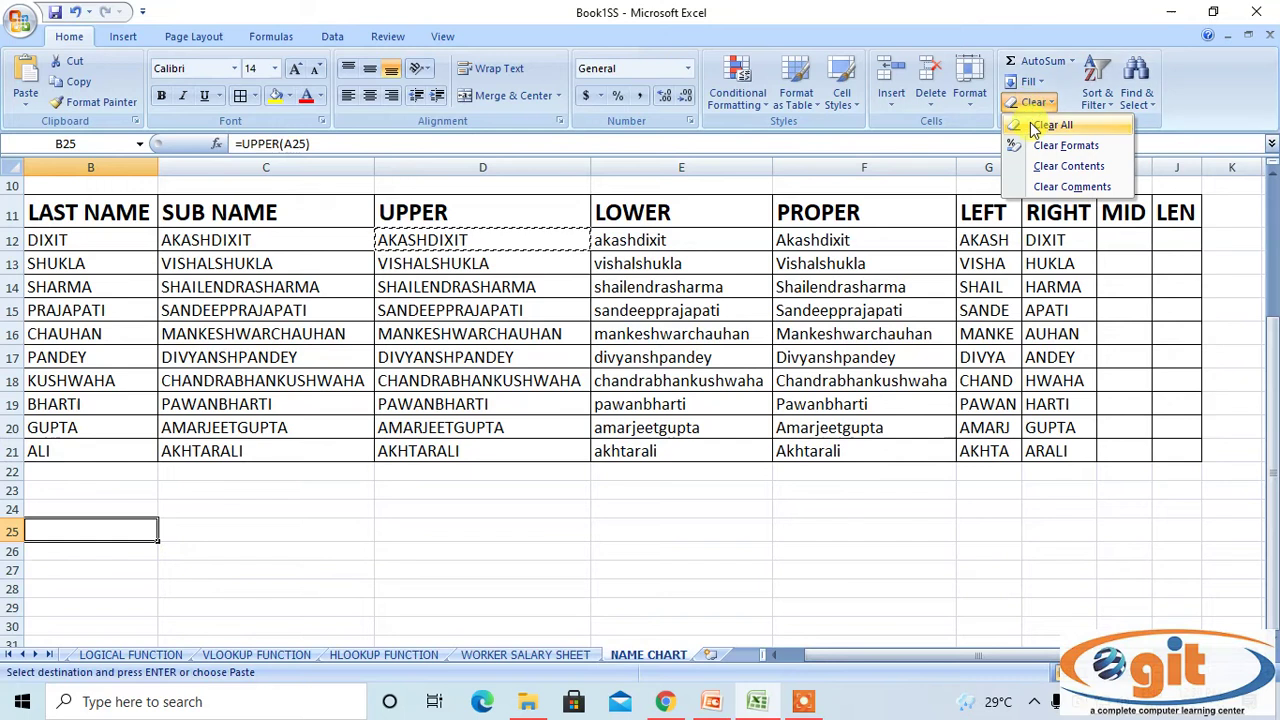
click(1033, 124)
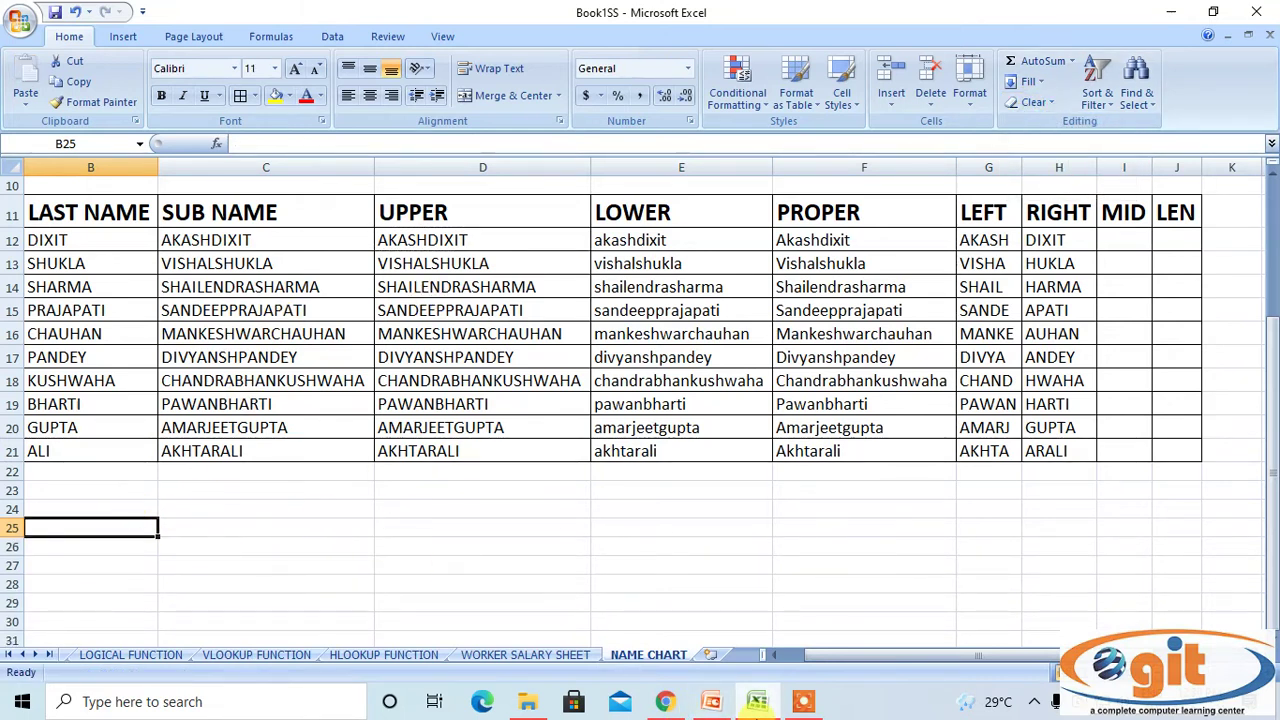
mouse_move(757, 703)
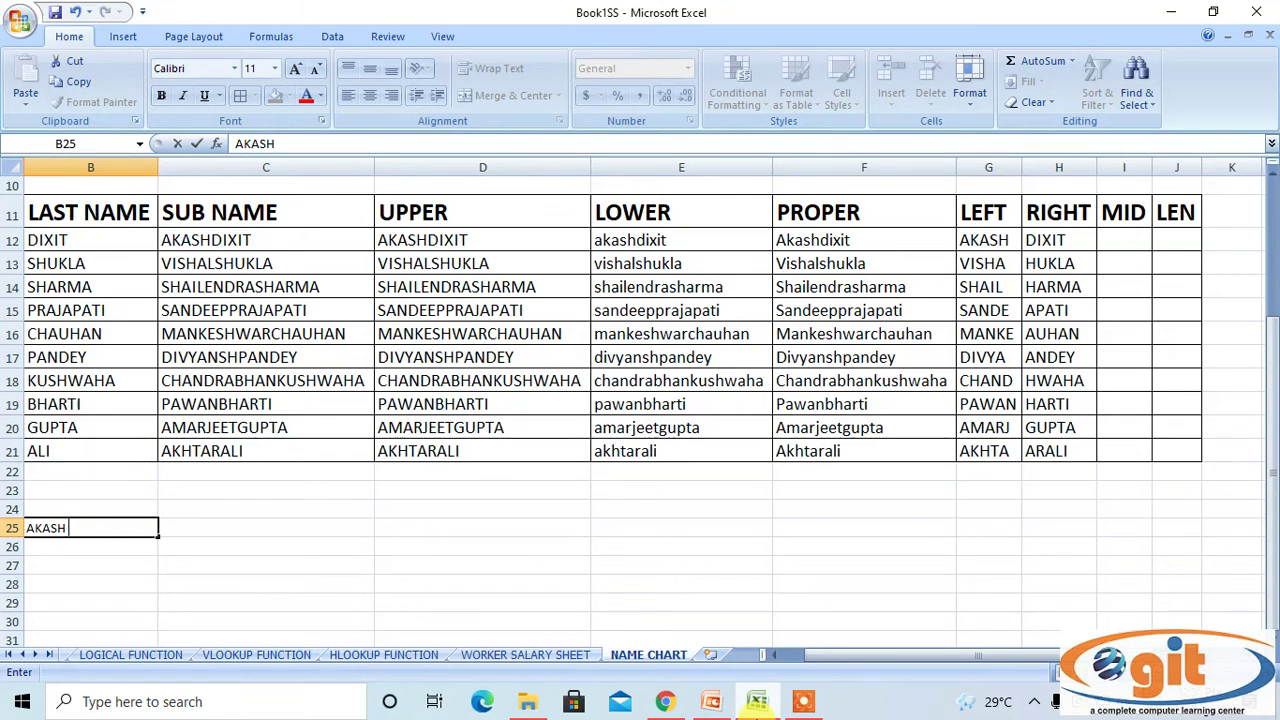
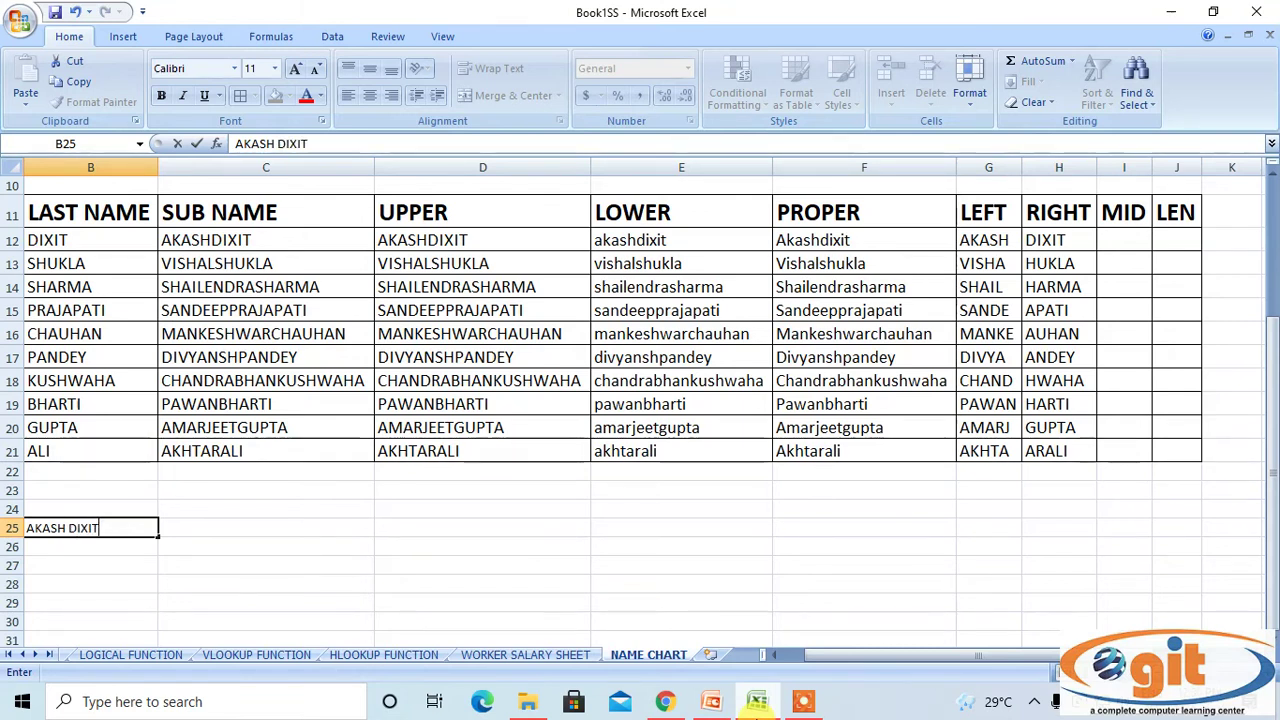
key(Return)
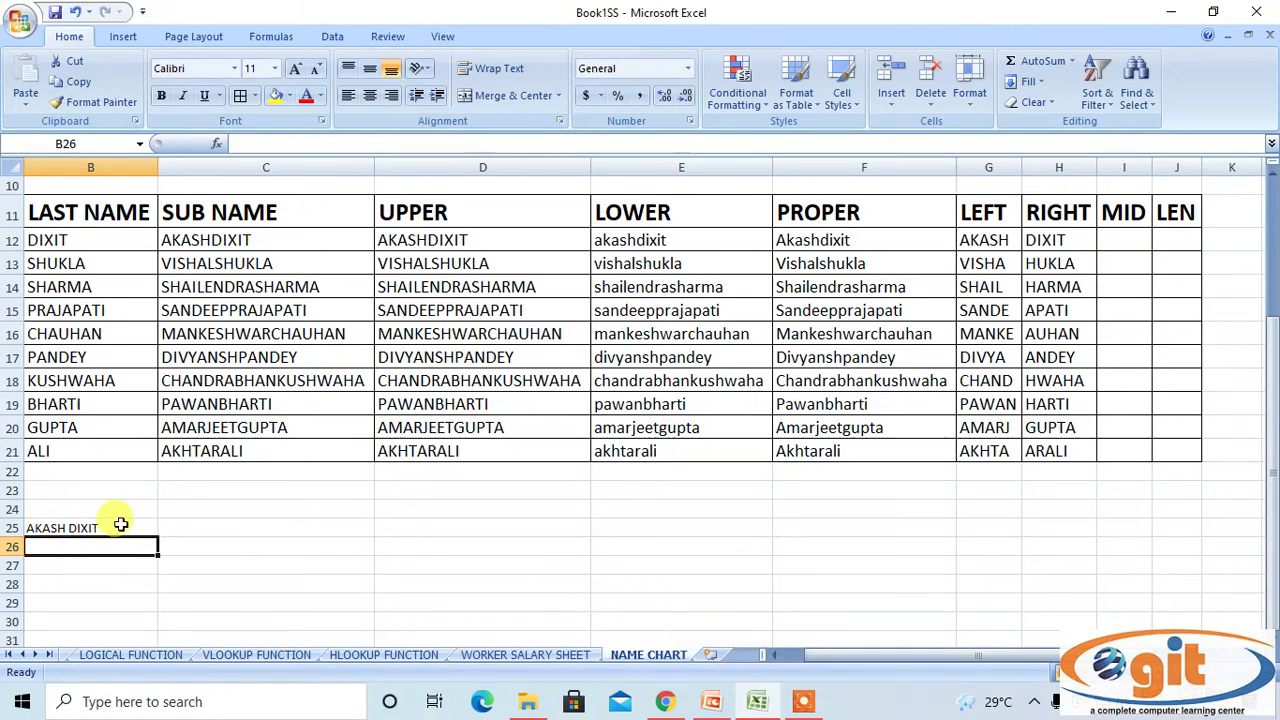
click(46, 525)
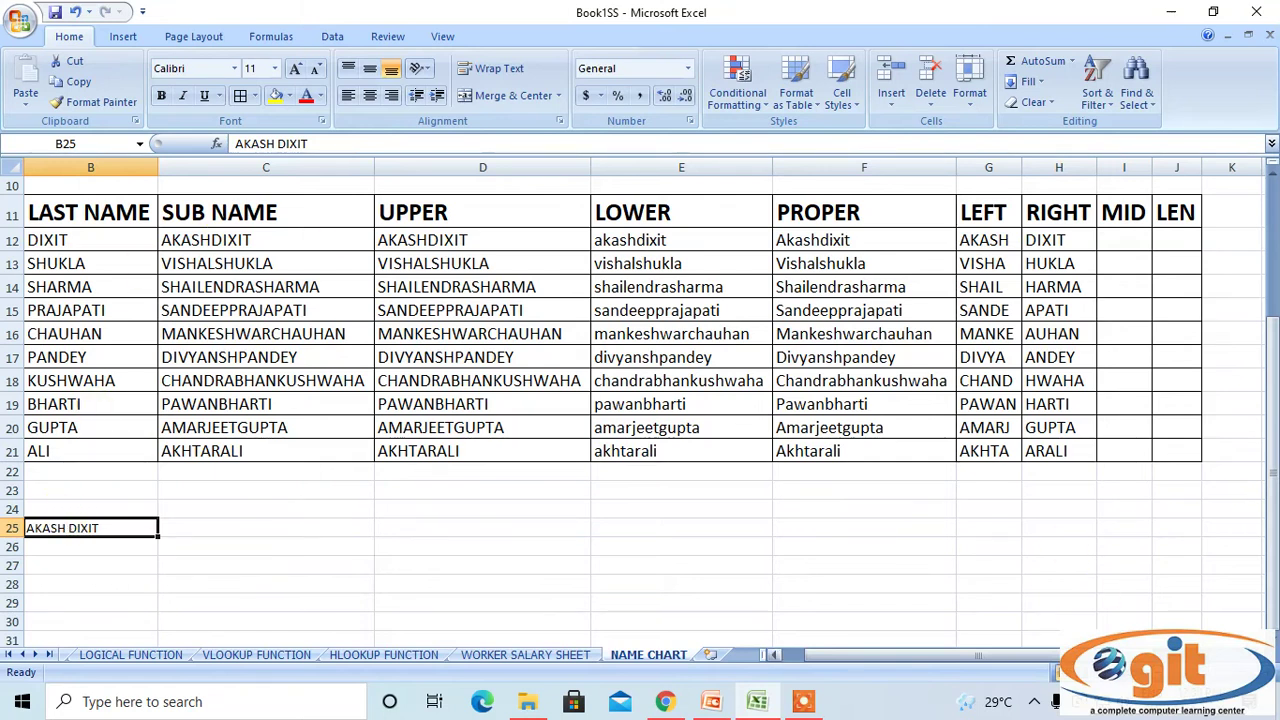
Increase B25's font size to 28 and autofit column B.
click(295, 69)
click(295, 69)
click(295, 69)
click(295, 69)
click(295, 69)
click(295, 69)
click(295, 69)
click(295, 69)
click(295, 69)
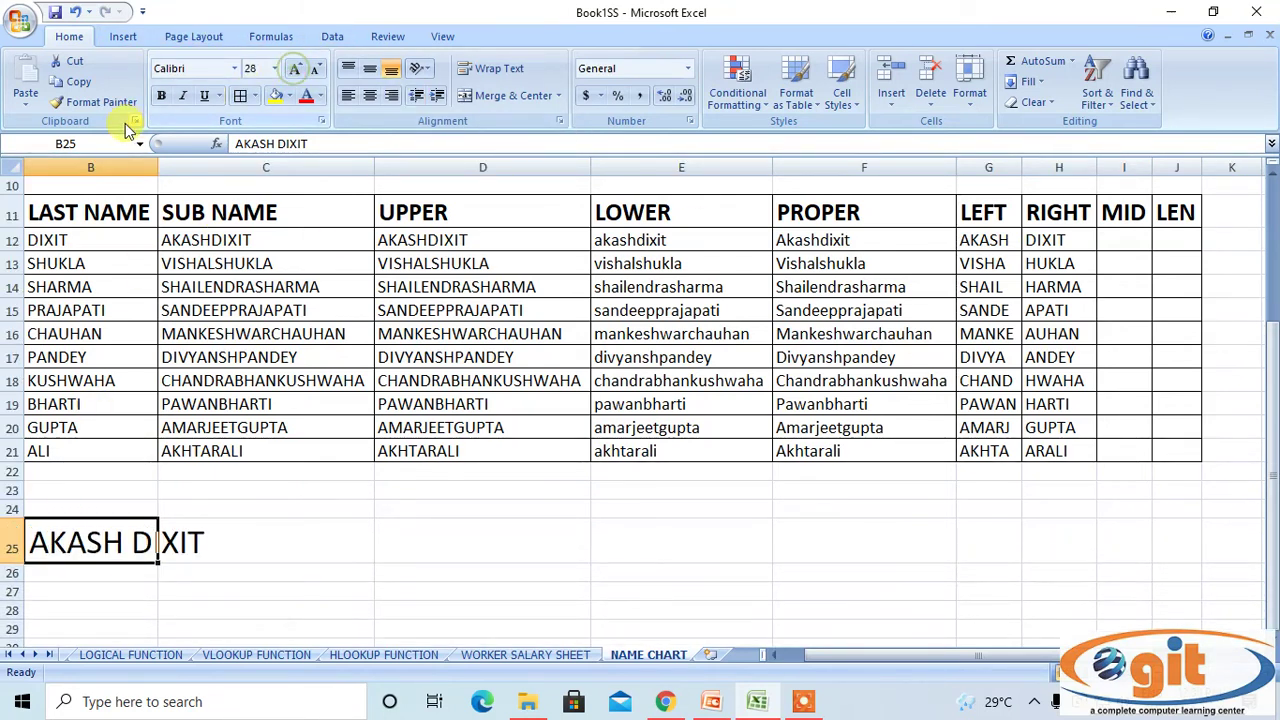
click(115, 160)
double_click(157, 166)
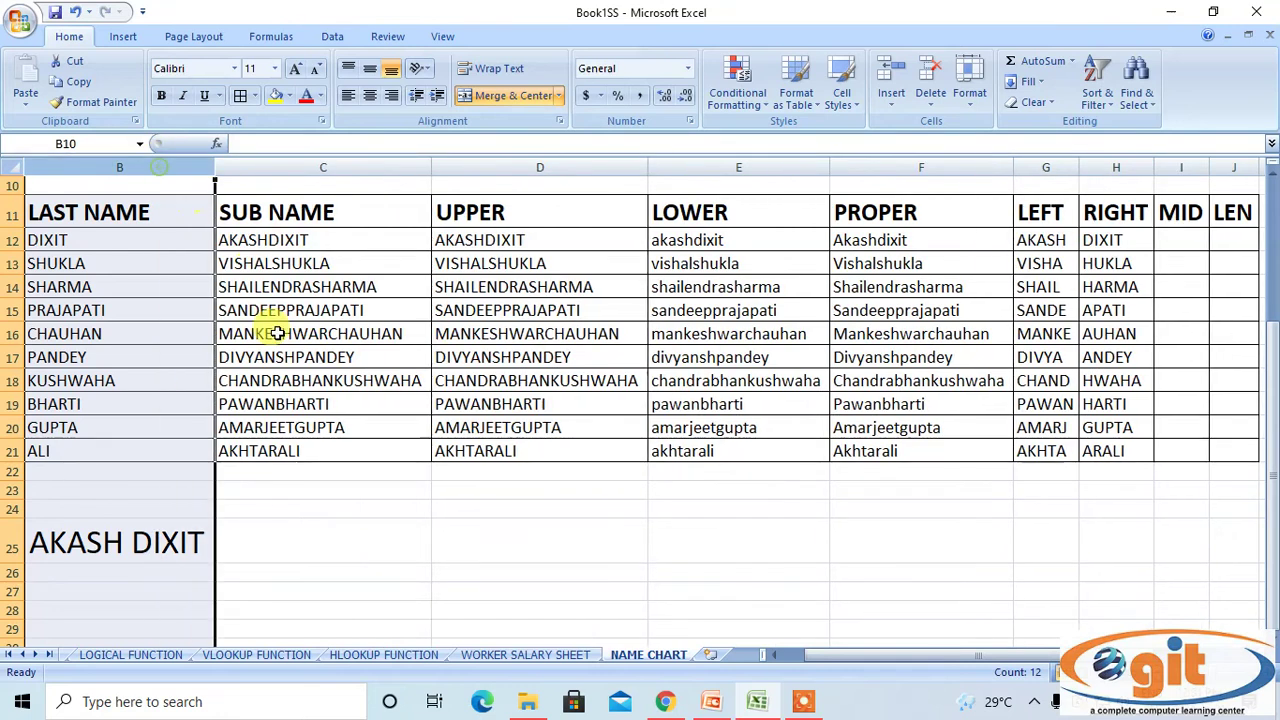
click(30, 545)
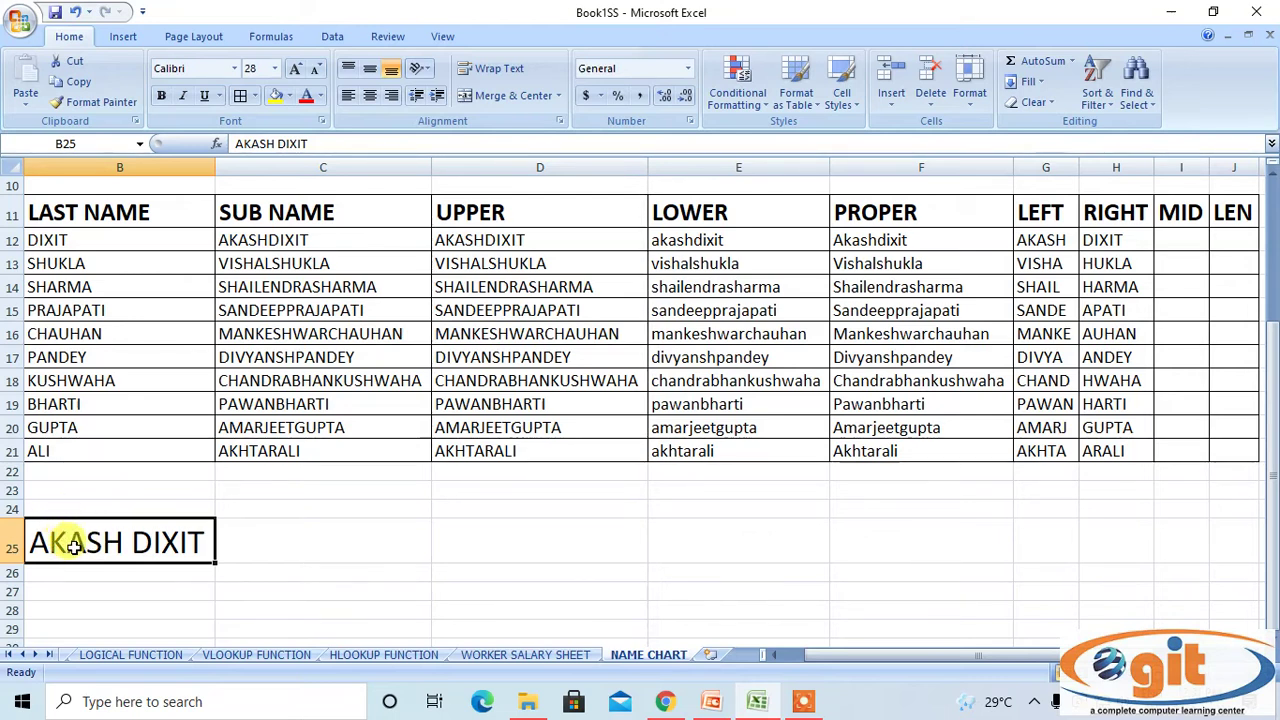
Colour the third letter A of AKASH red in cell B25.
double_click(75, 520)
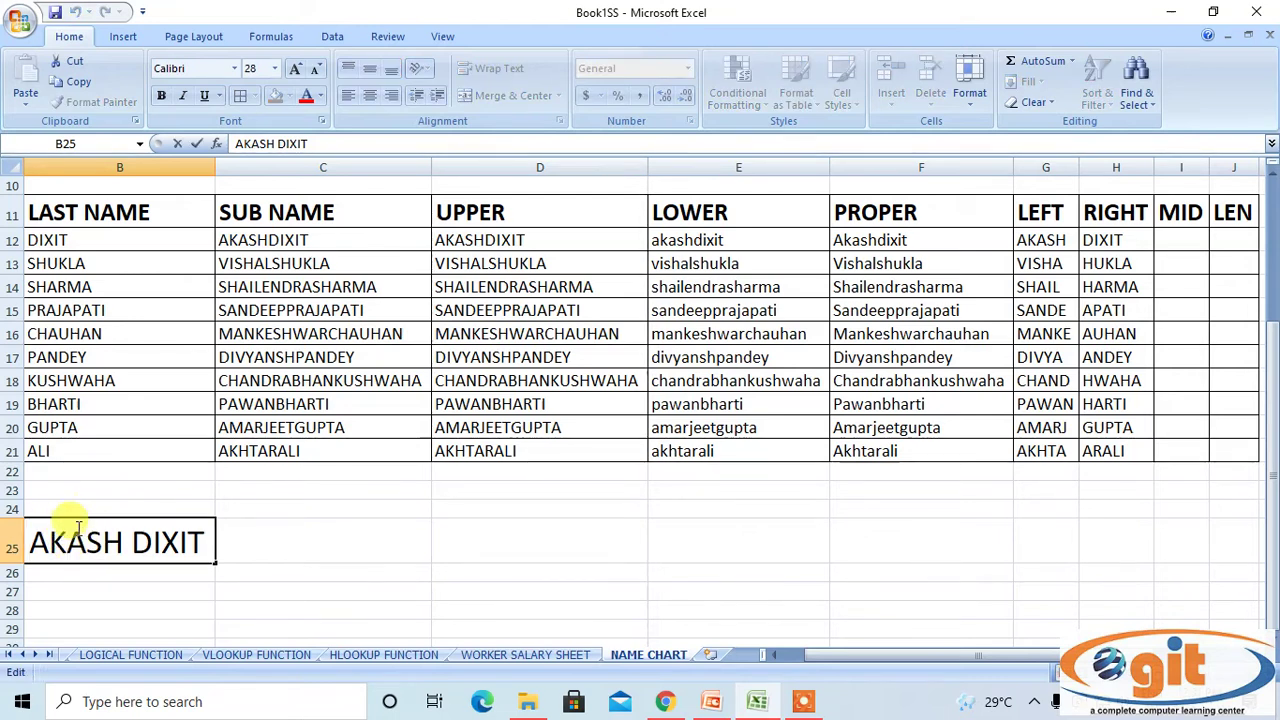
drag(67, 540, 86, 540)
click(305, 97)
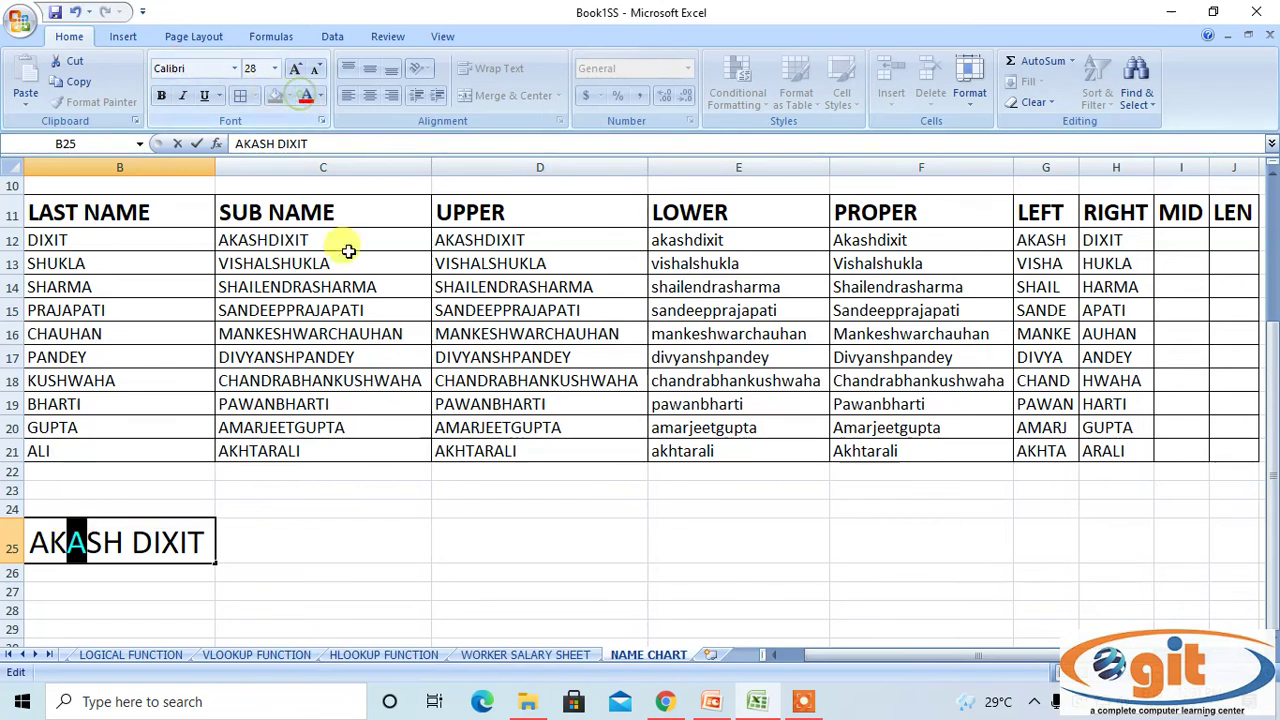
click(266, 537)
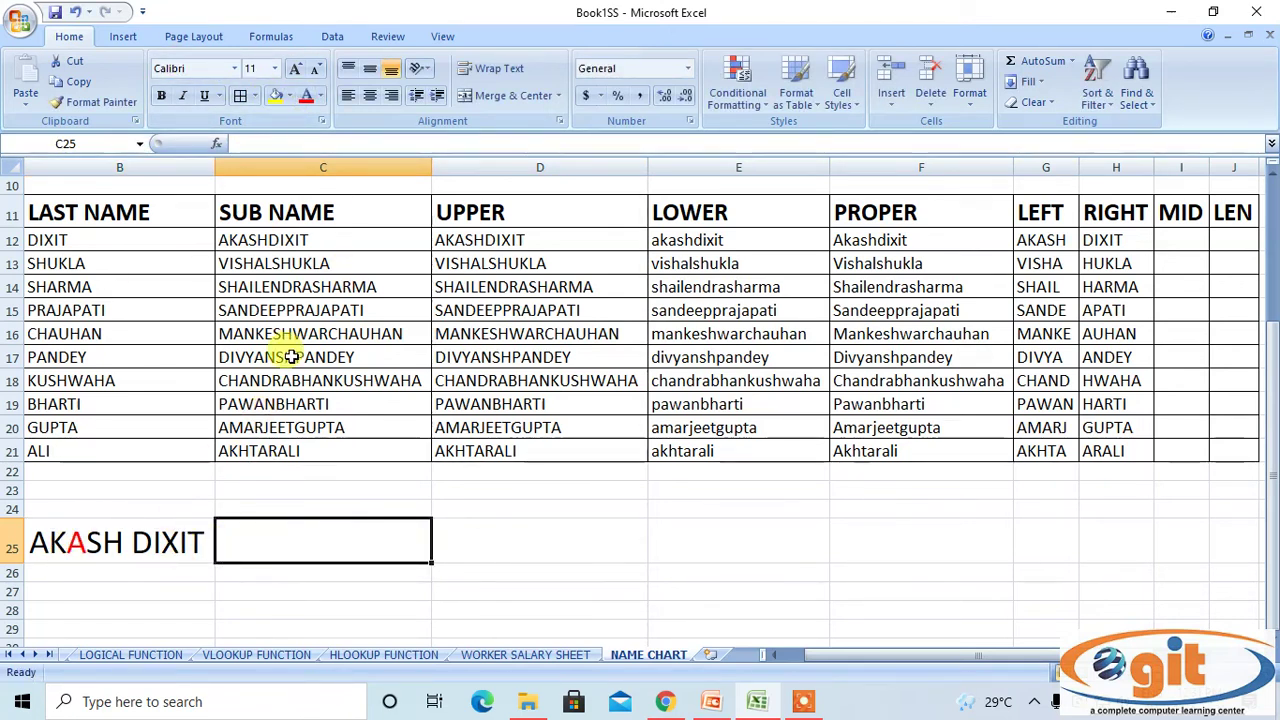
click(43, 545)
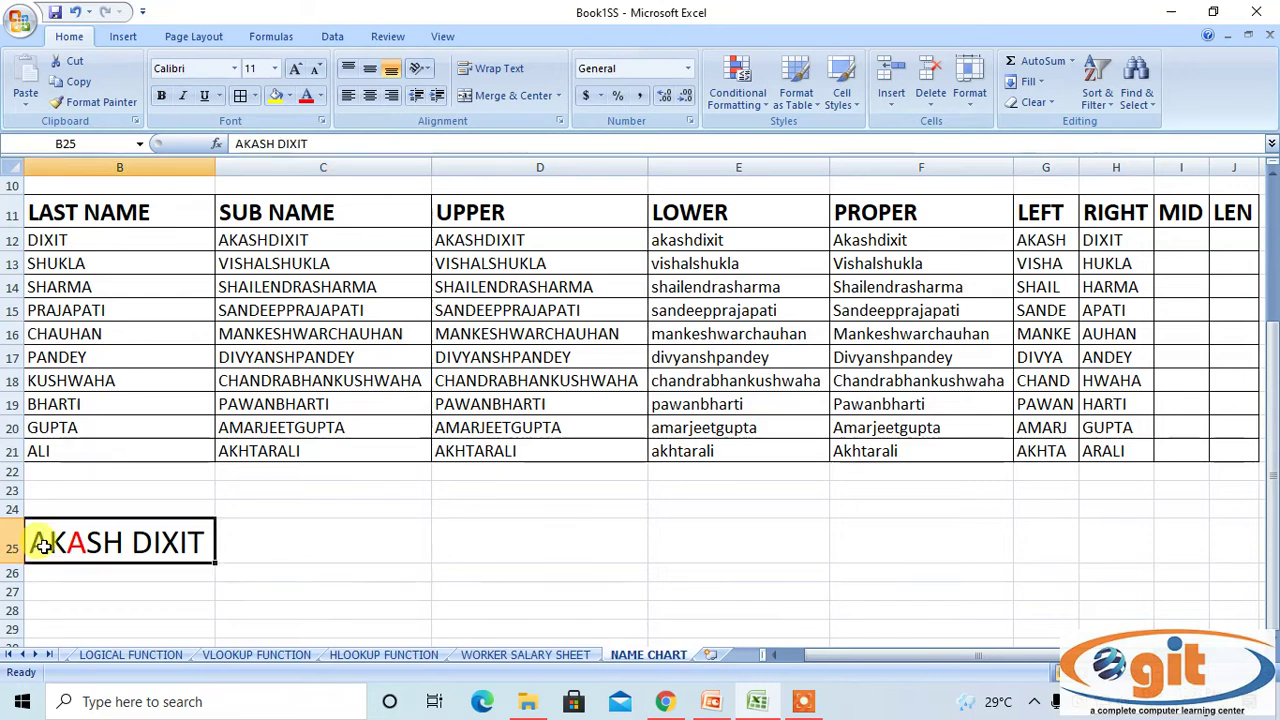
Make the H of AKASH bold in cell B25.
double_click(110, 541)
drag(104, 541, 123, 541)
click(161, 95)
click(251, 534)
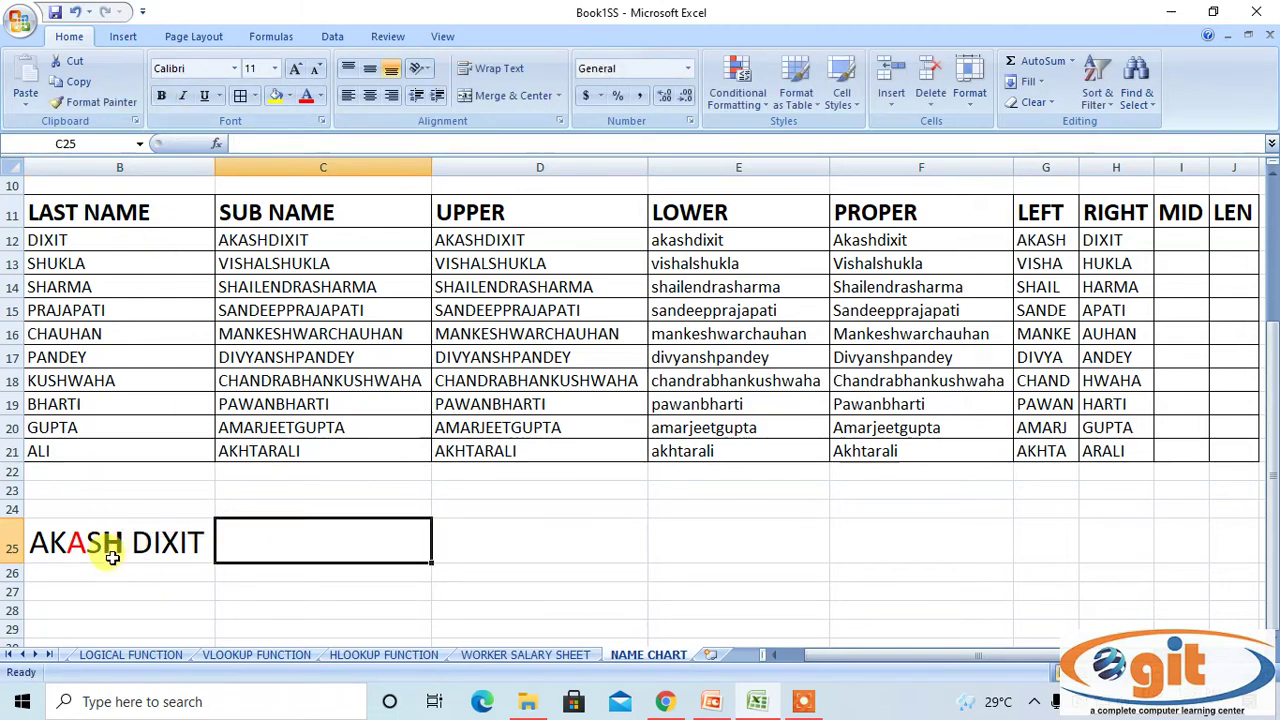
click(450, 553)
click(232, 592)
click(38, 540)
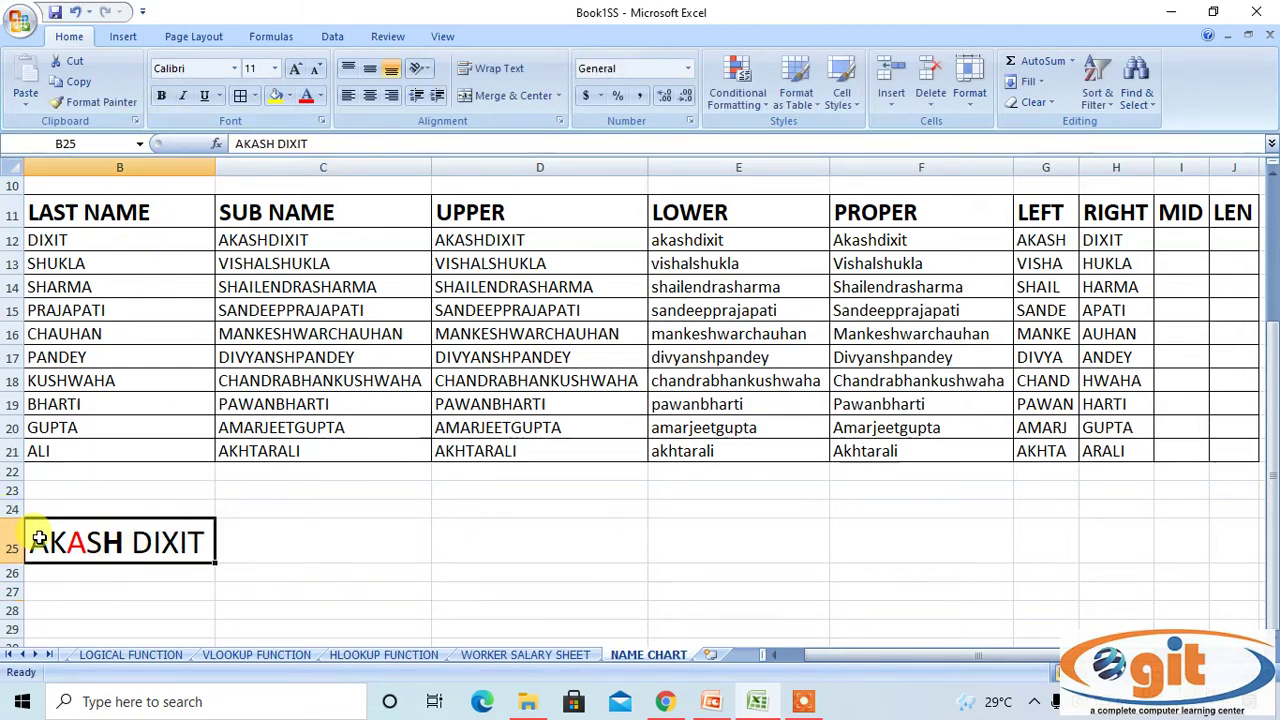
double_click(70, 545)
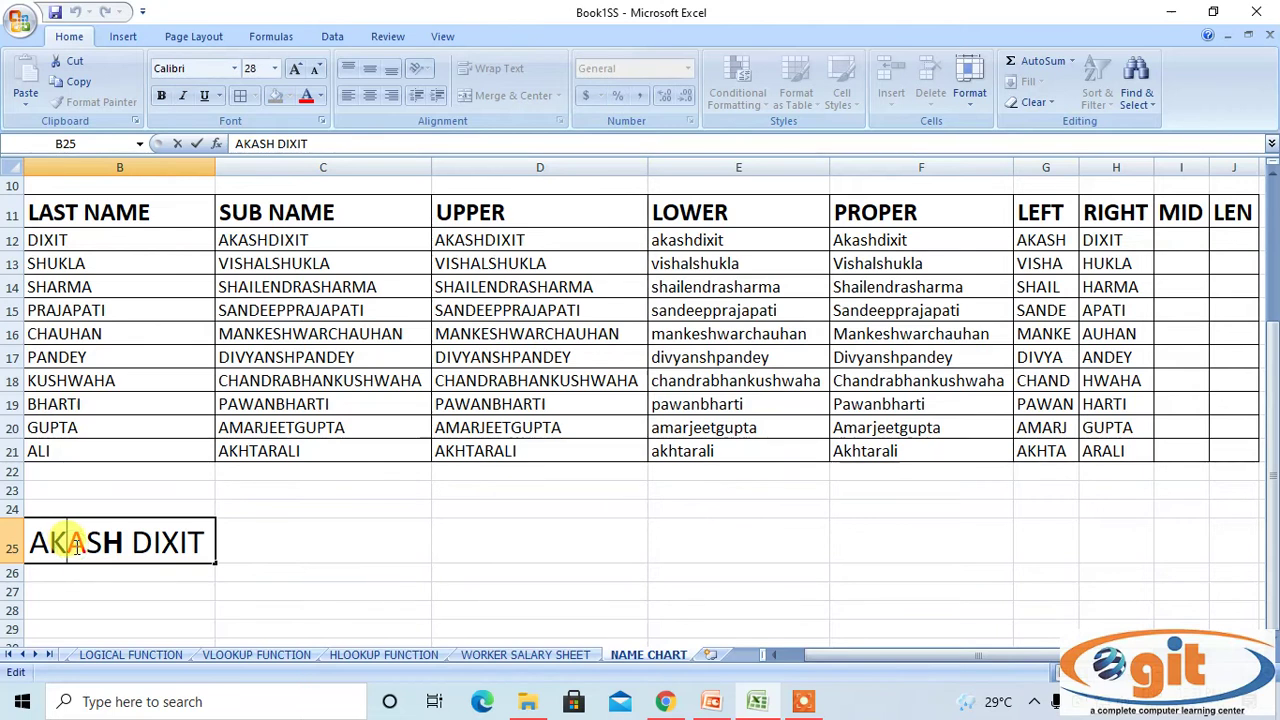
drag(75, 543, 86, 543)
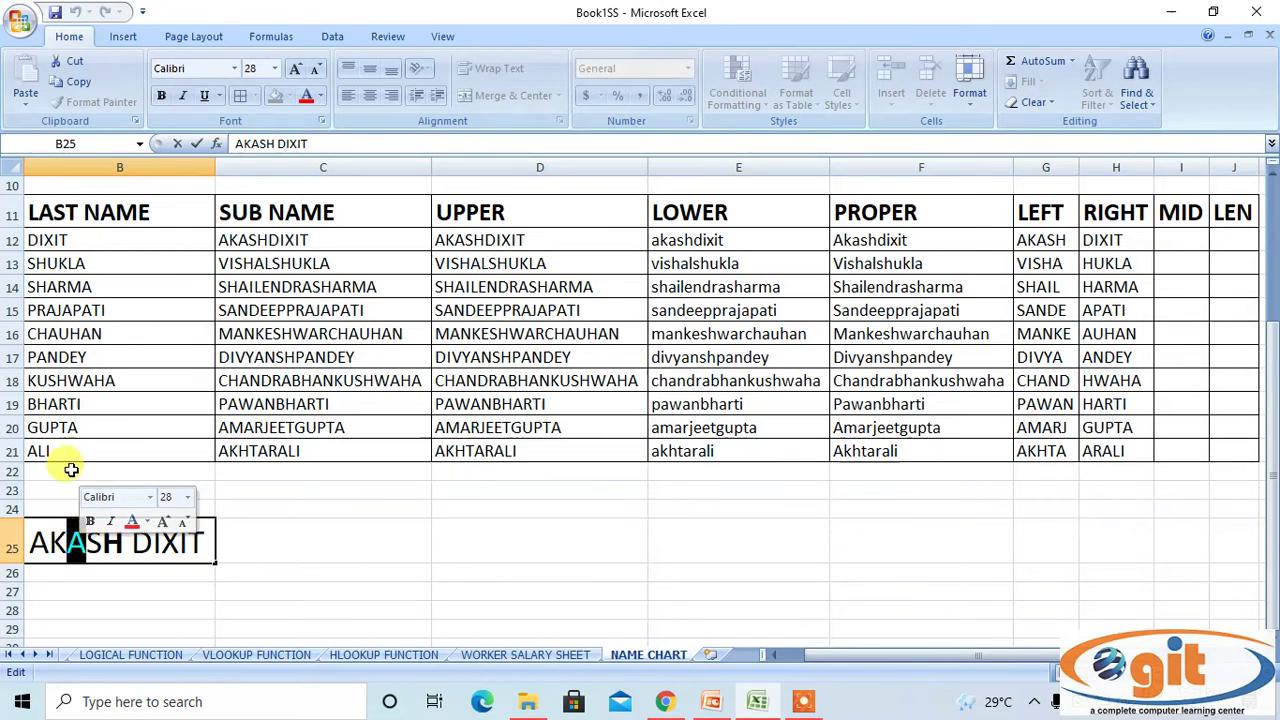
click(96, 468)
click(79, 541)
double_click(72, 541)
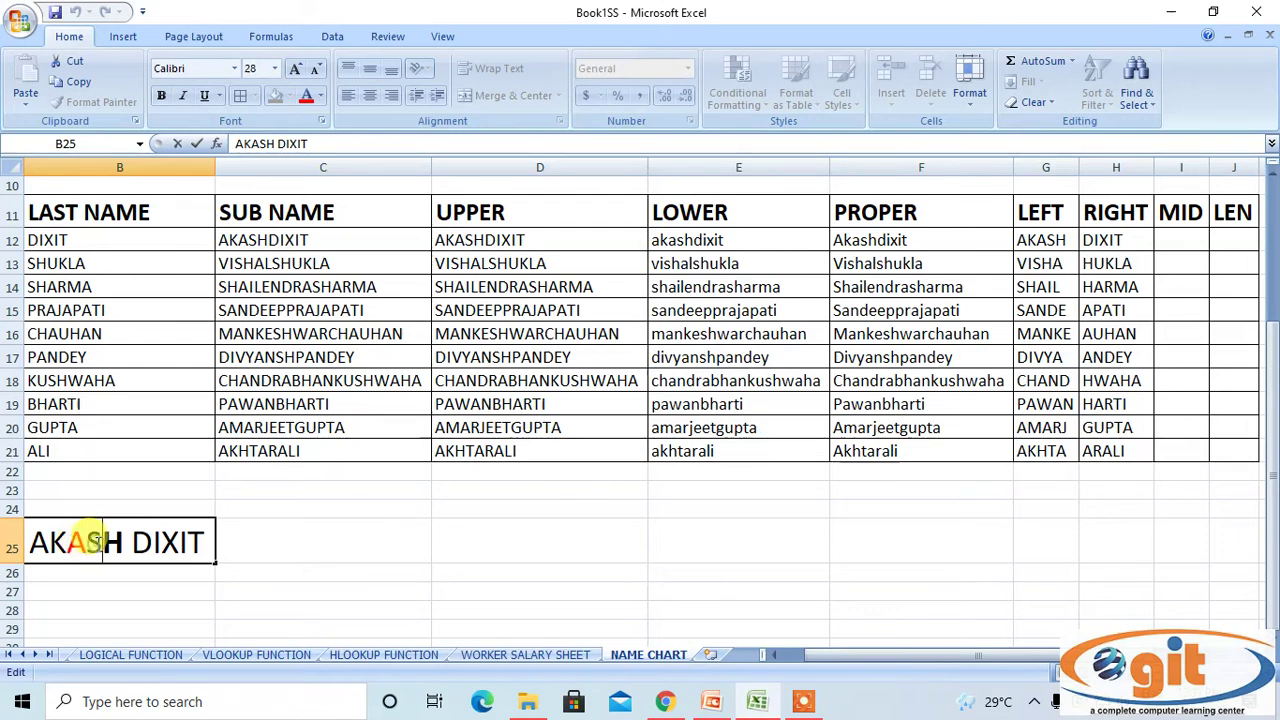
click(136, 541)
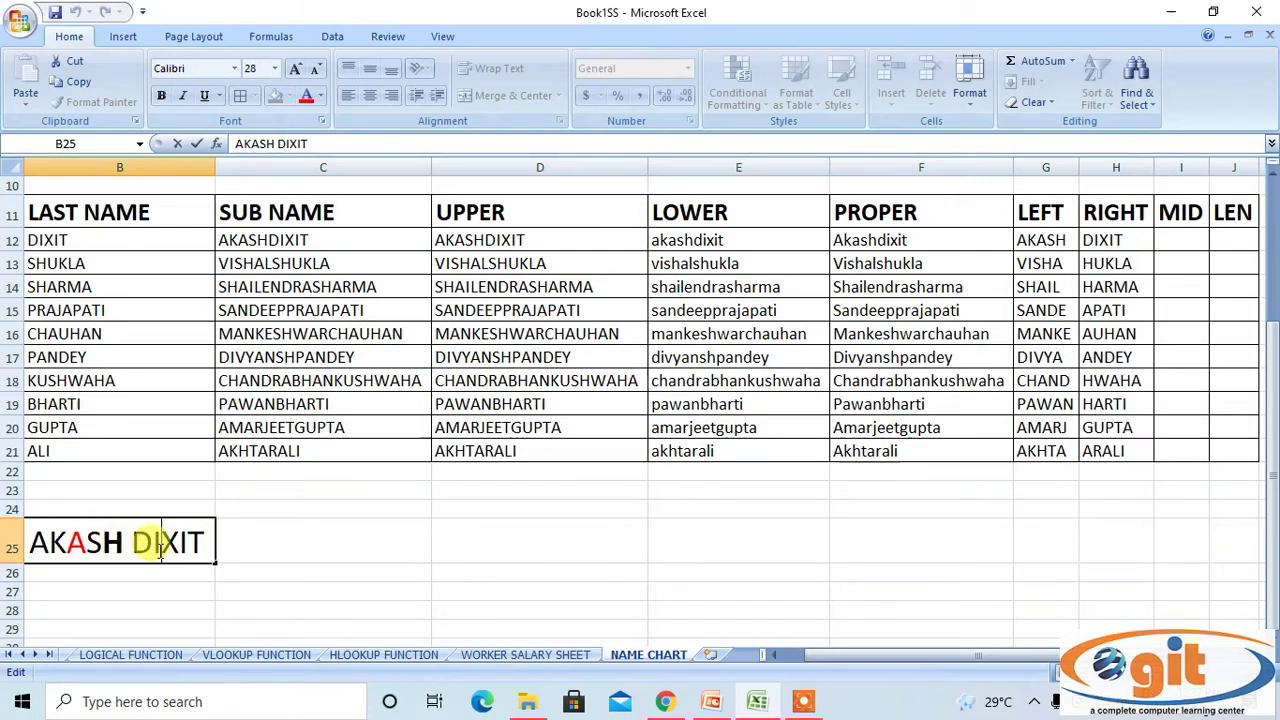
click(362, 556)
drag(910, 657, 1006, 657)
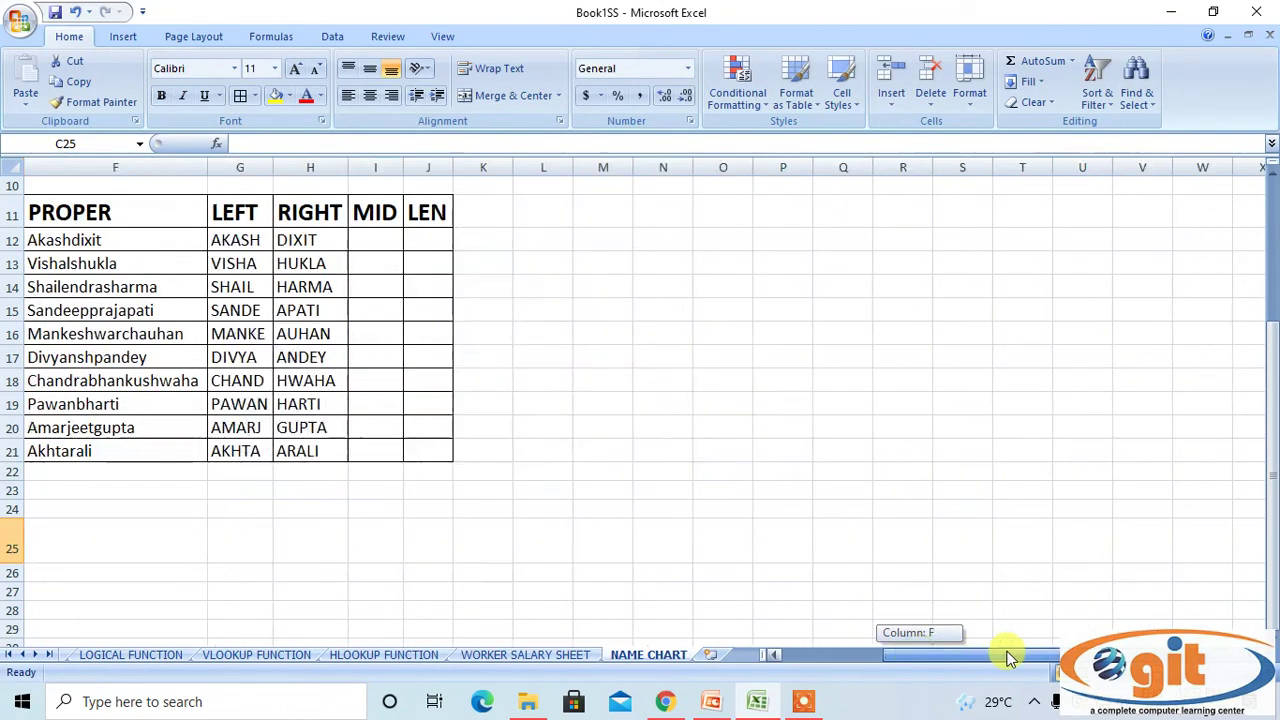
Enter =MID(C12,3,5) in I12 to pull five letters from the third character, giving ASHDI.
click(377, 240)
text(=)
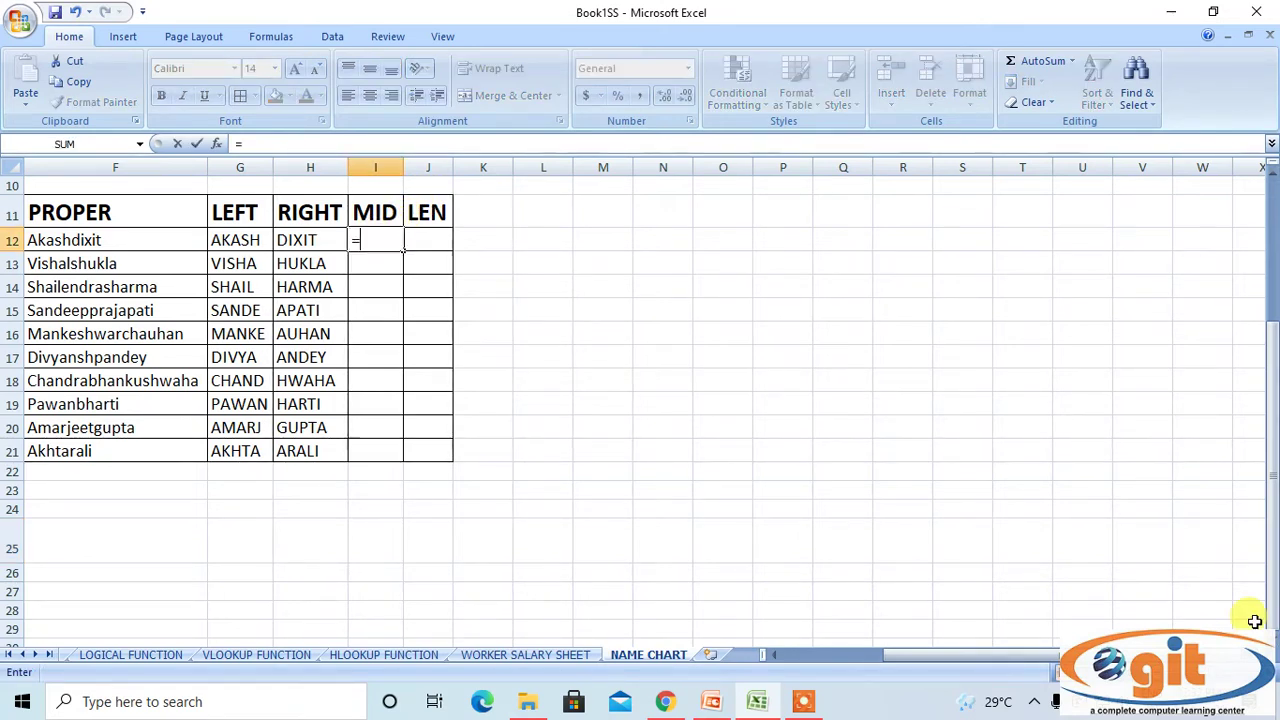
text(MID()
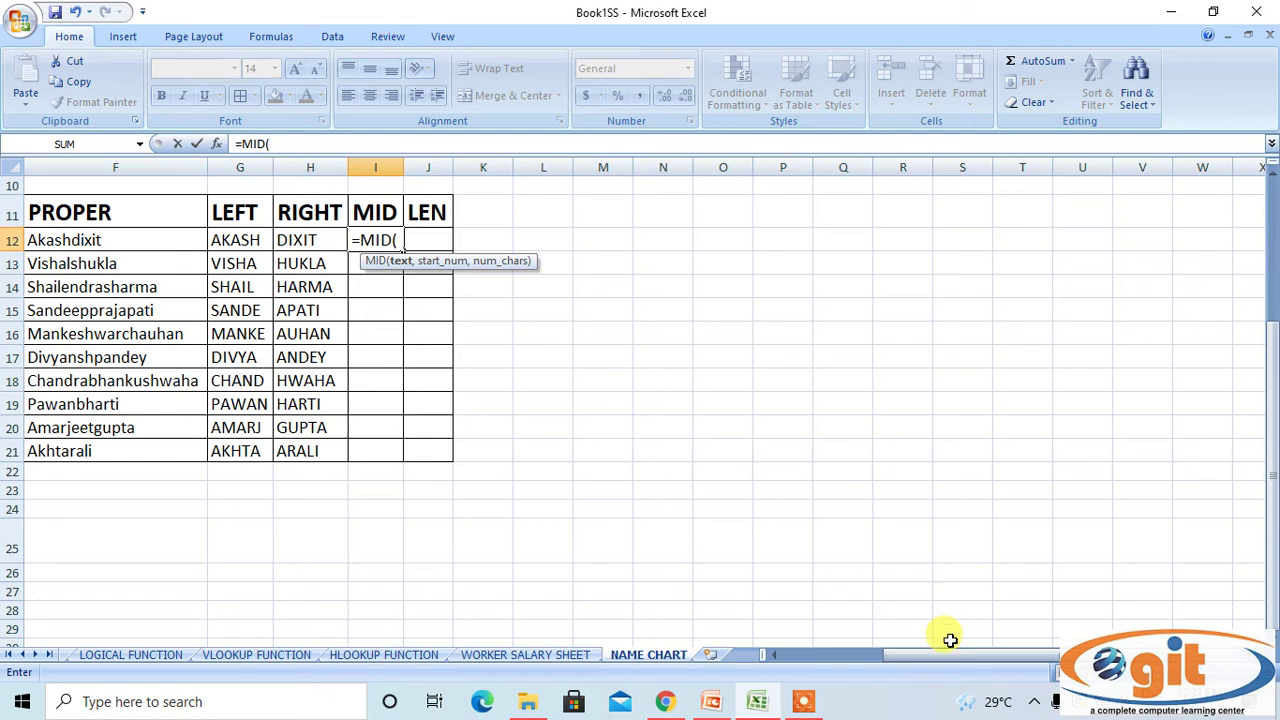
mouse_move(950, 652)
mouse_down()
mouse_move(829, 652)
mouse_move(953, 658)
mouse_up()
click(329, 238)
text(,3,5)
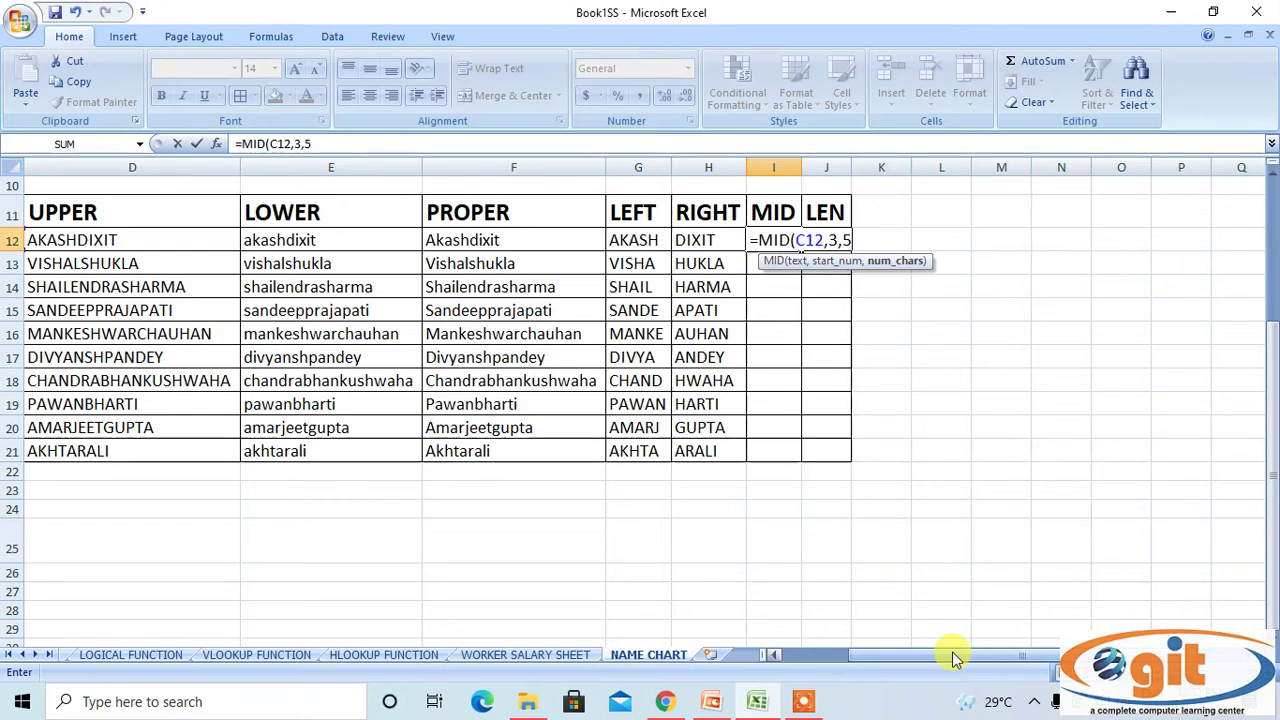
text())
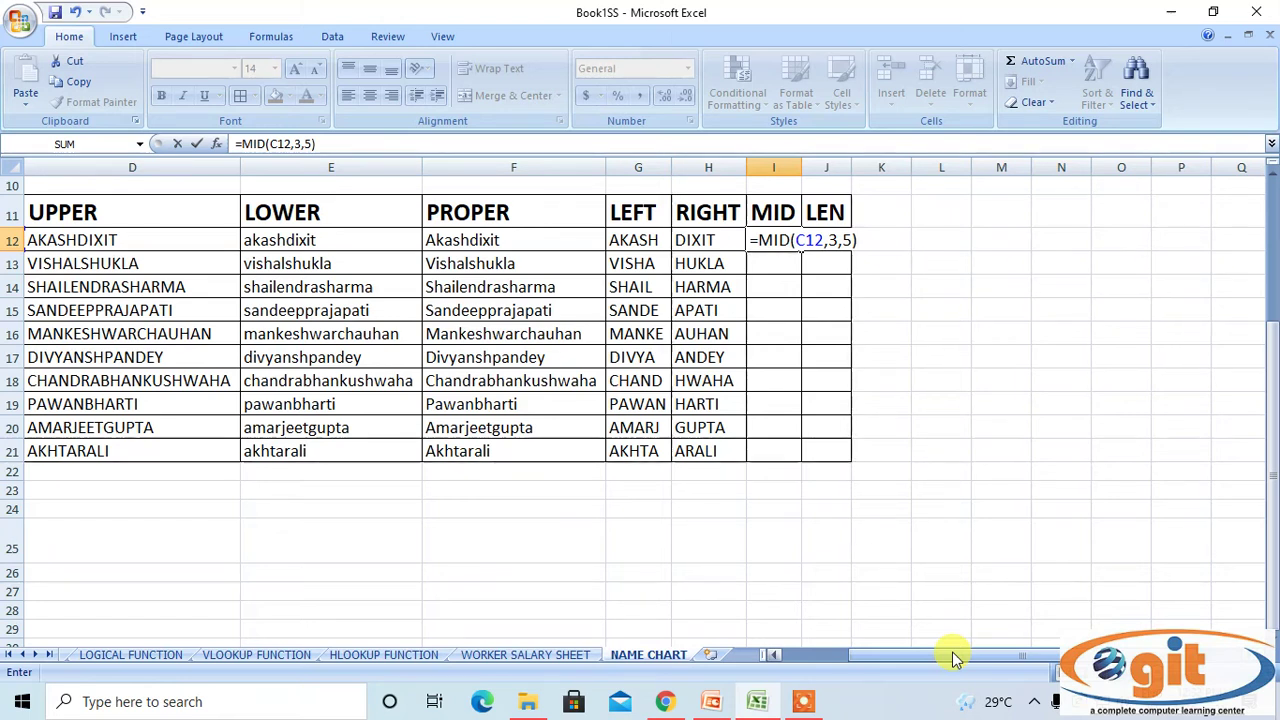
key(Return)
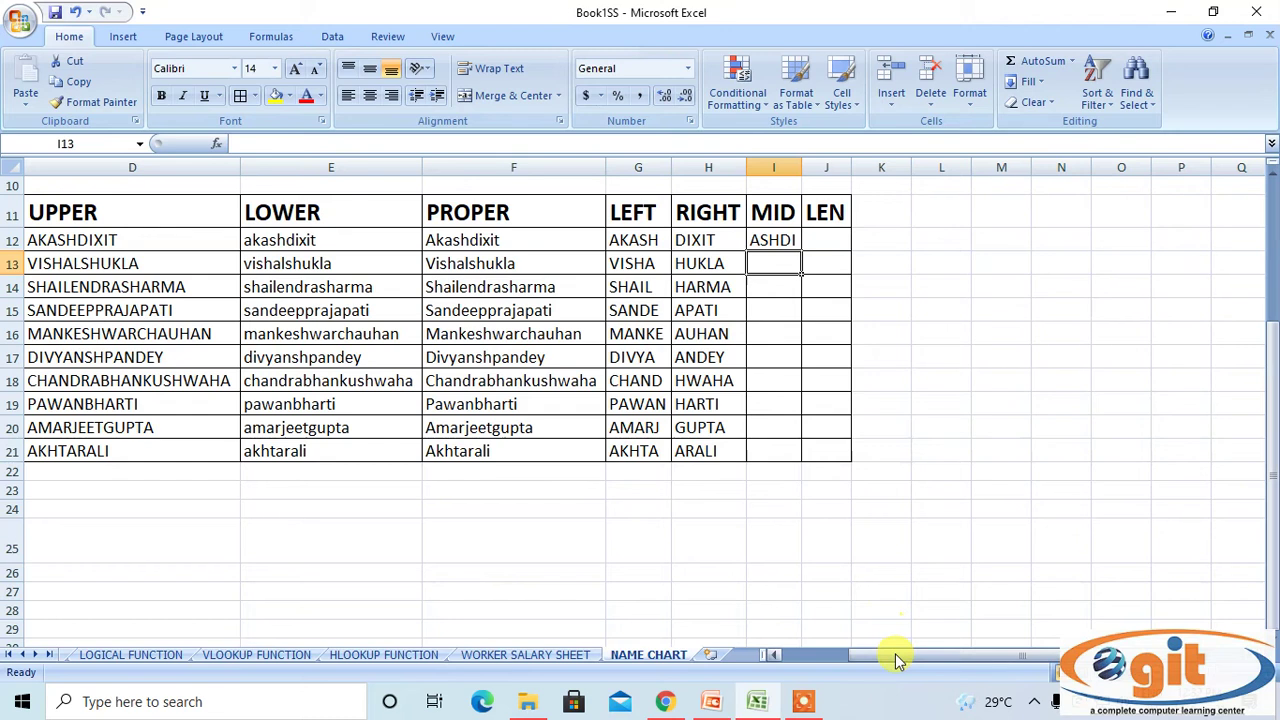
drag(894, 657, 800, 655)
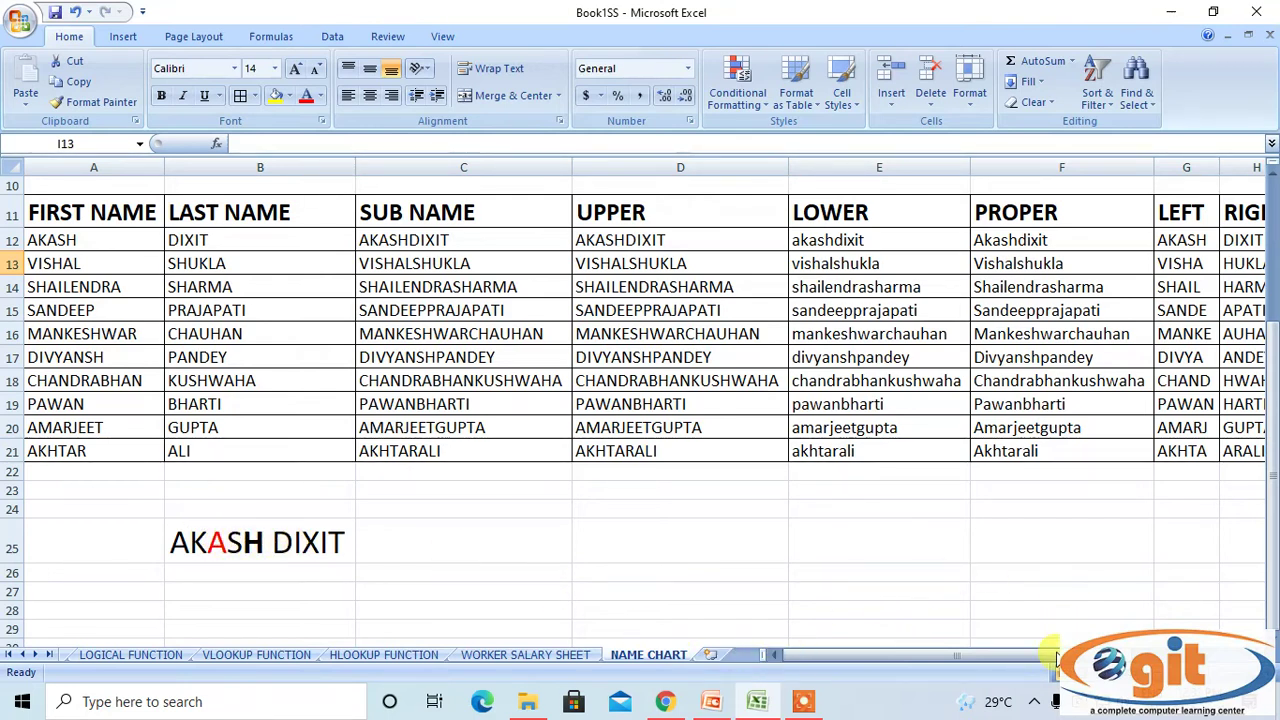
Copy the MID formula from I12 down through row 21.
drag(1006, 658, 994, 656)
click(548, 224)
click(568, 244)
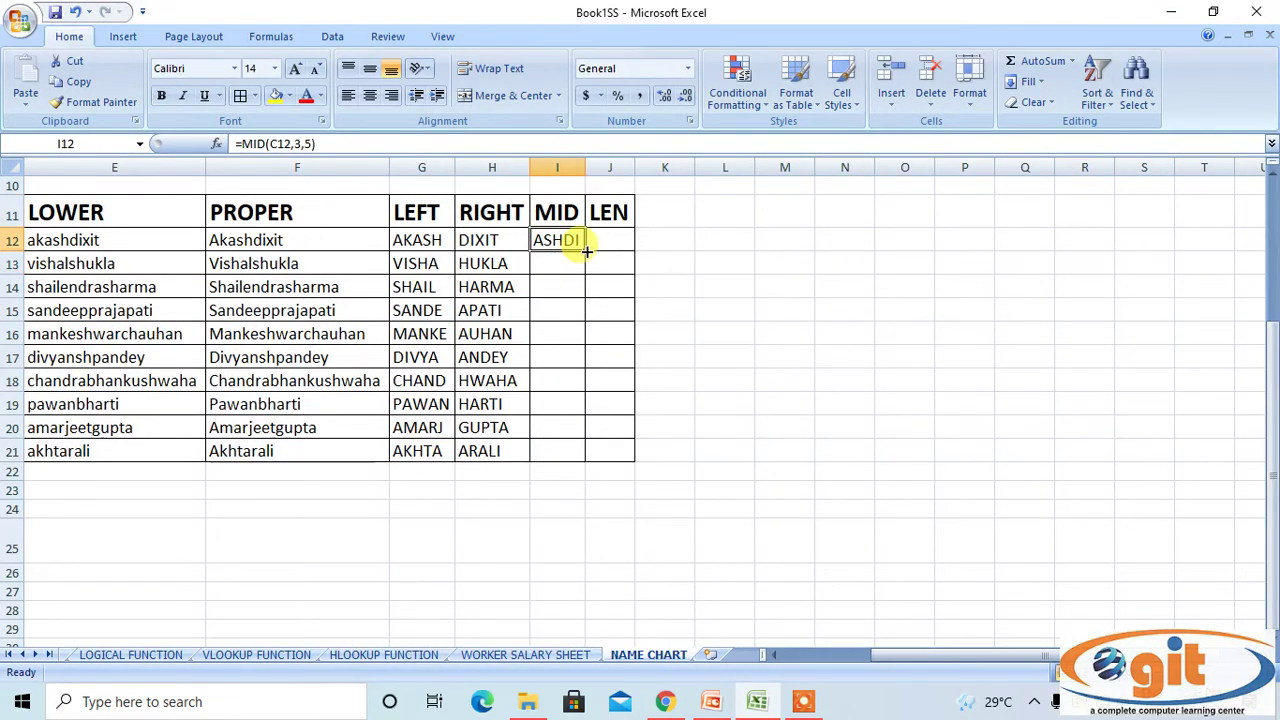
double_click(586, 251)
click(896, 330)
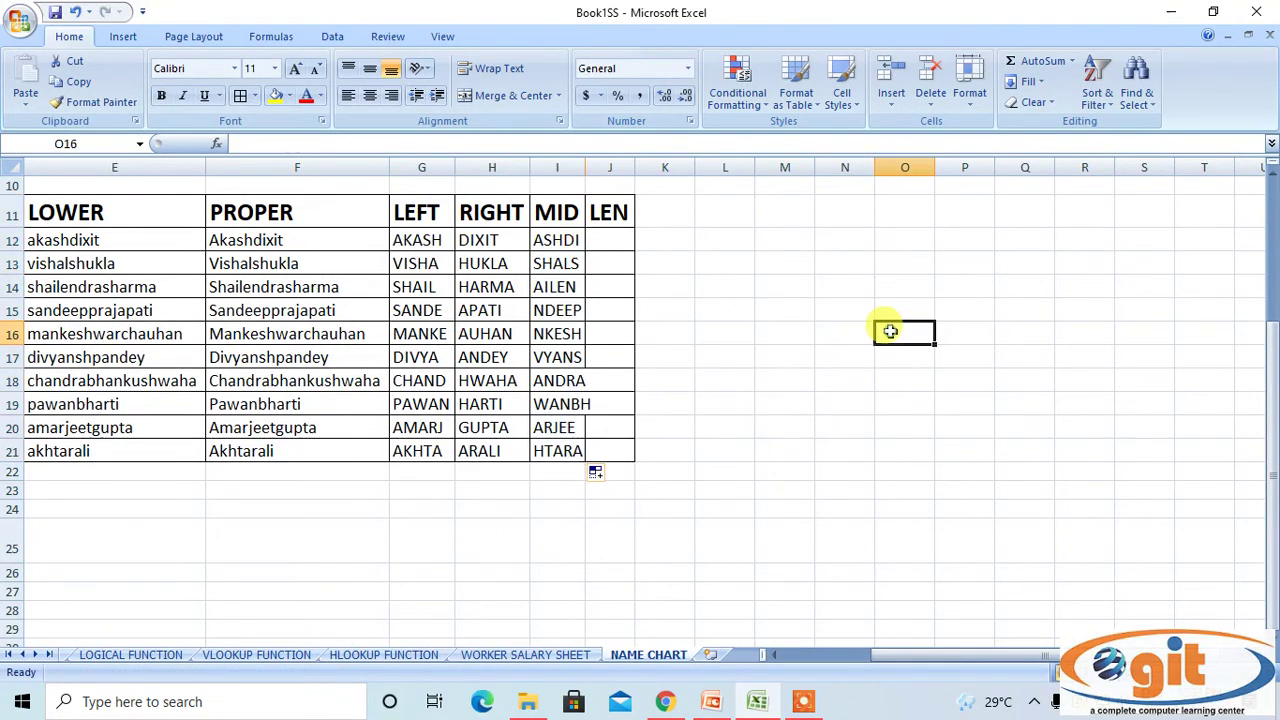
AutoFit column I so every MID result fits.
click(562, 166)
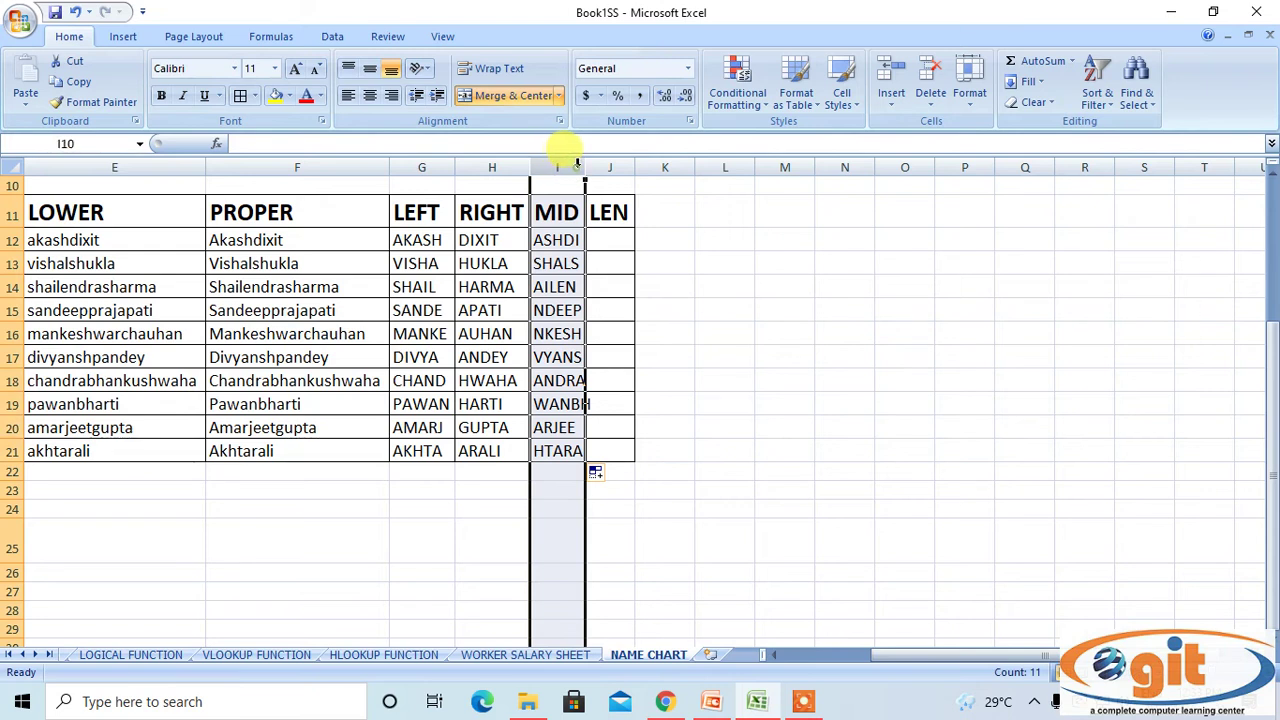
double_click(584, 166)
click(631, 238)
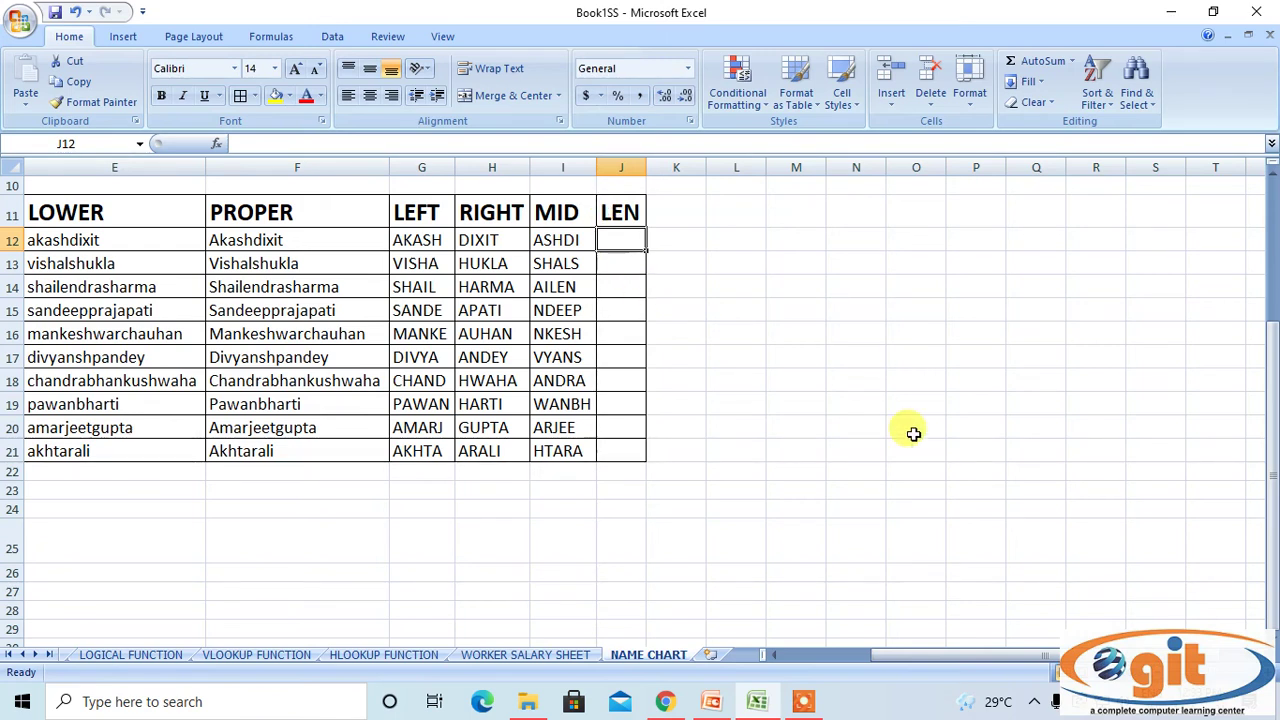
Enter =LEN(C12) in J12 to count the combined name's characters, giving 10.
text(=LE)
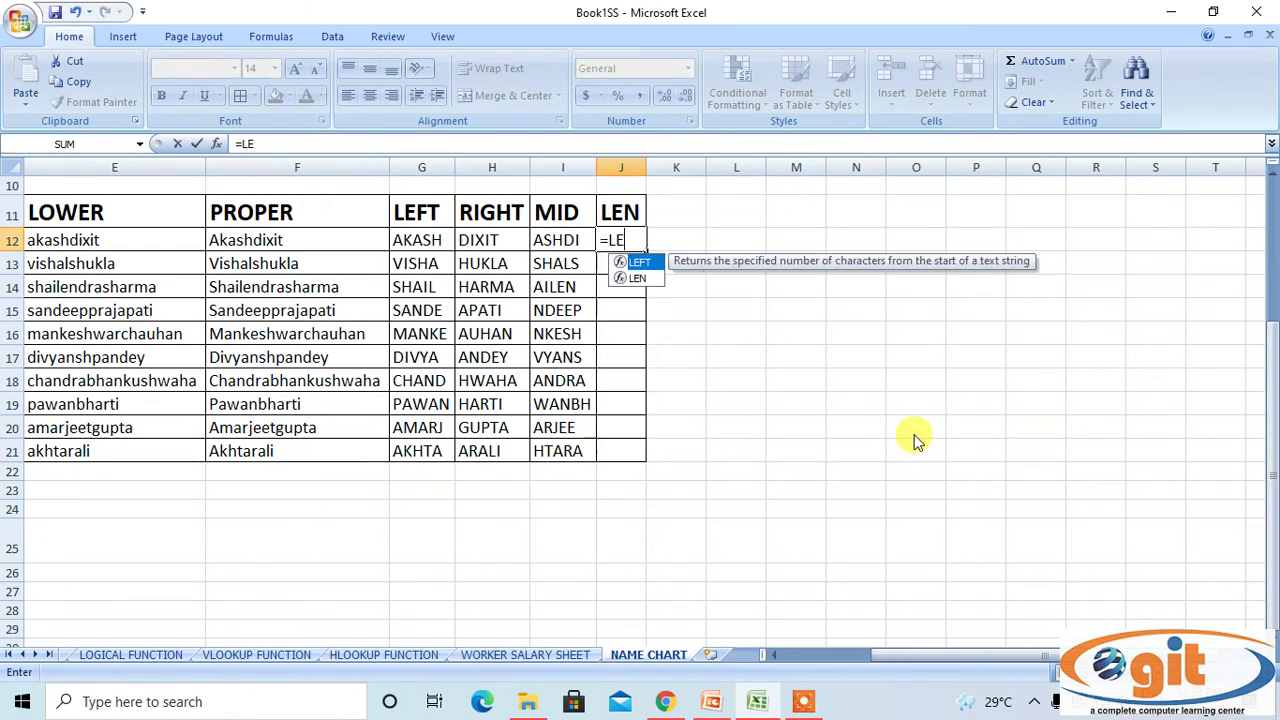
text(N()
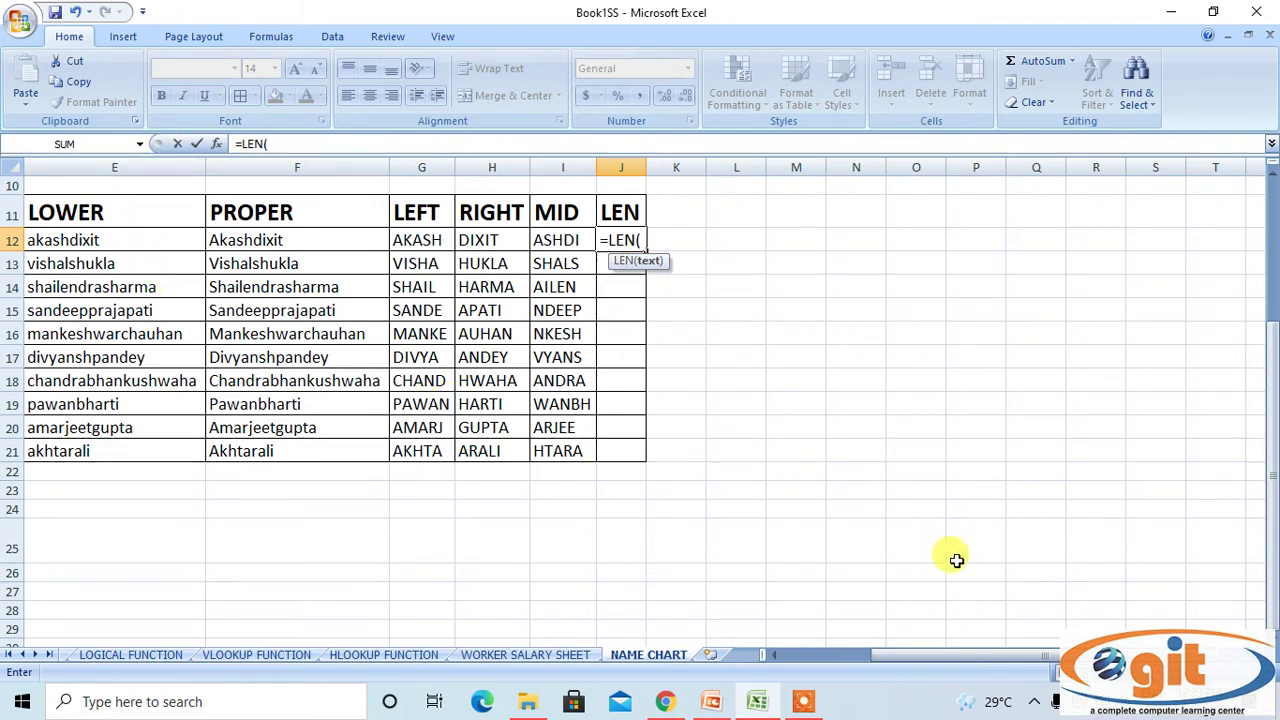
drag(963, 652, 925, 653)
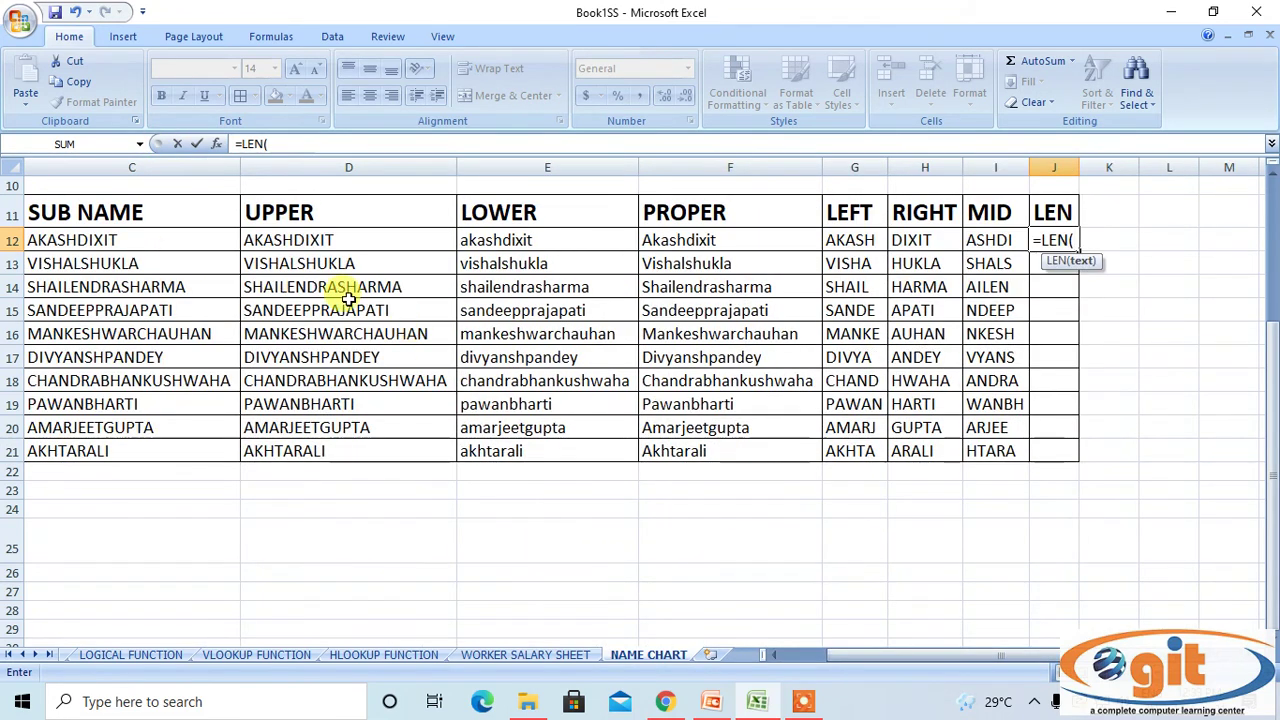
click(131, 236)
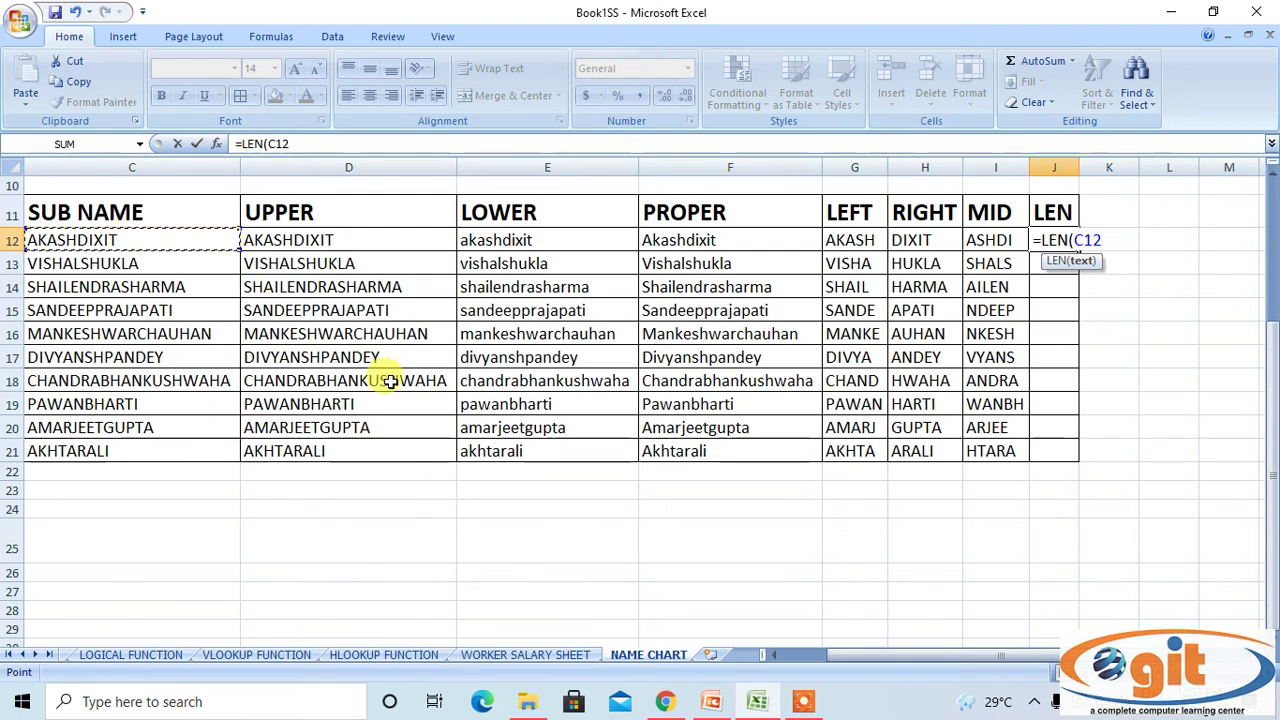
drag(894, 657, 973, 666)
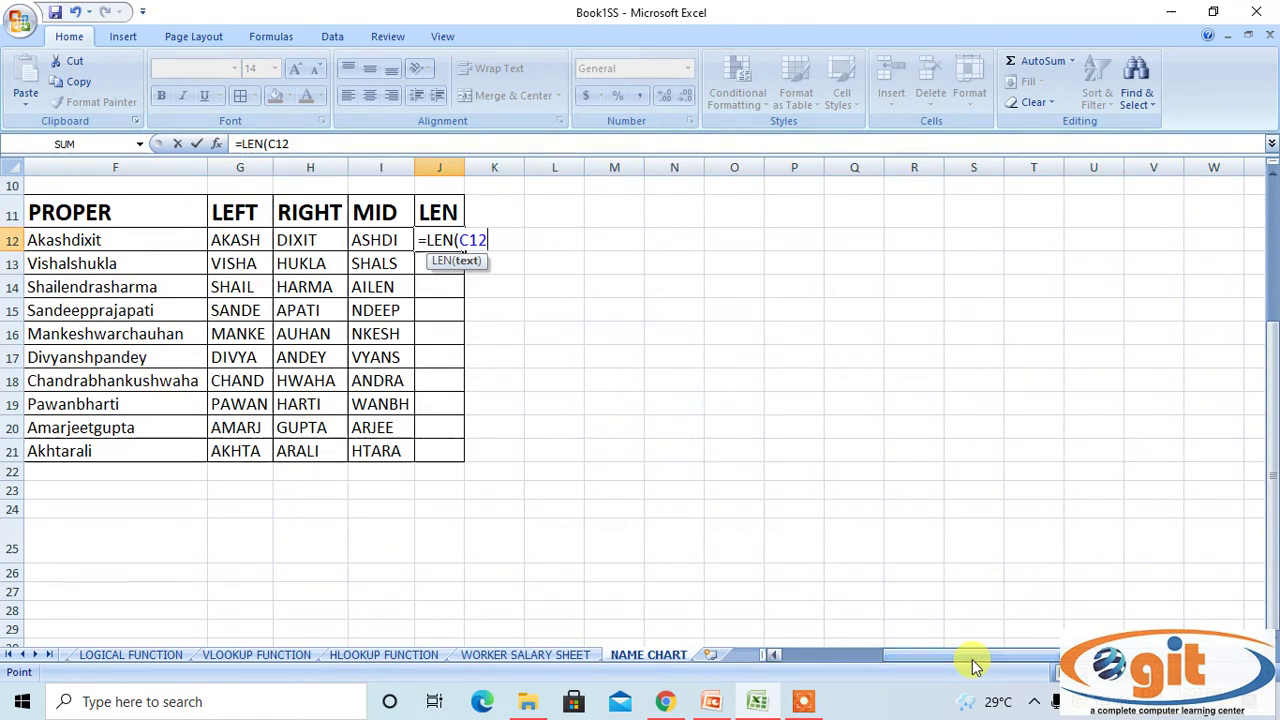
text())
key(Return)
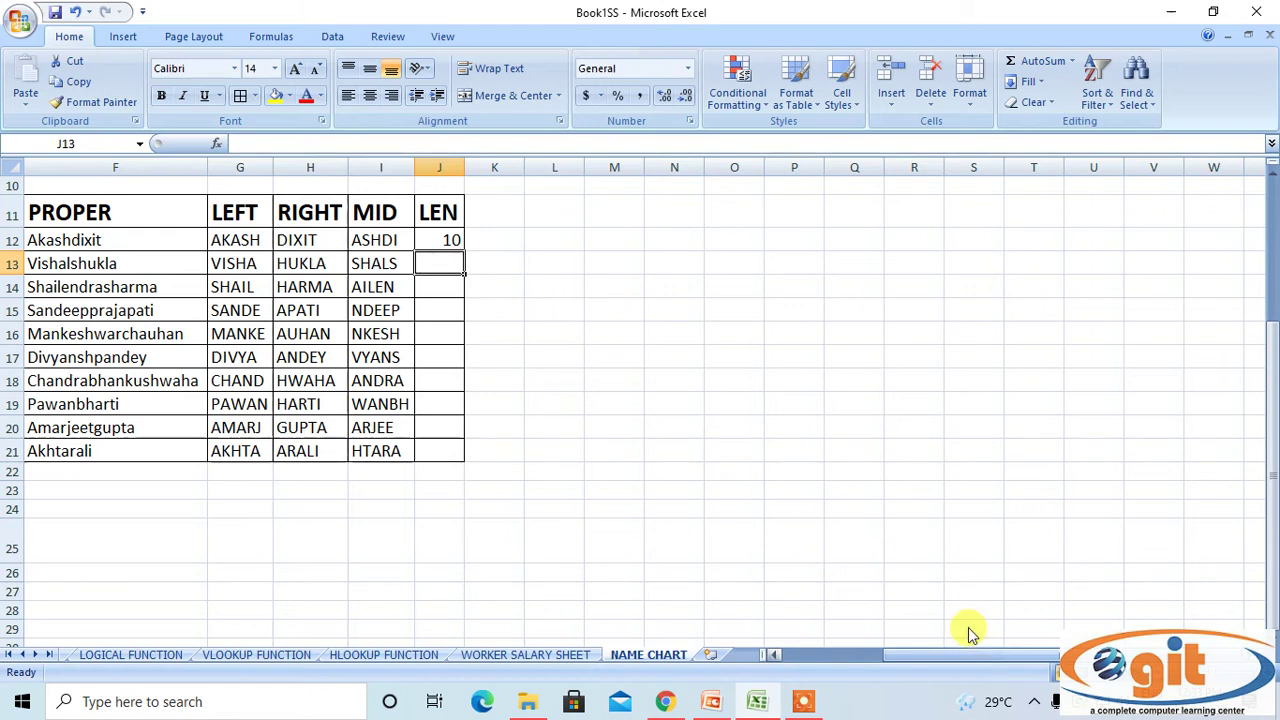
Copy the LEN formula from J12 down through row 21.
click(449, 235)
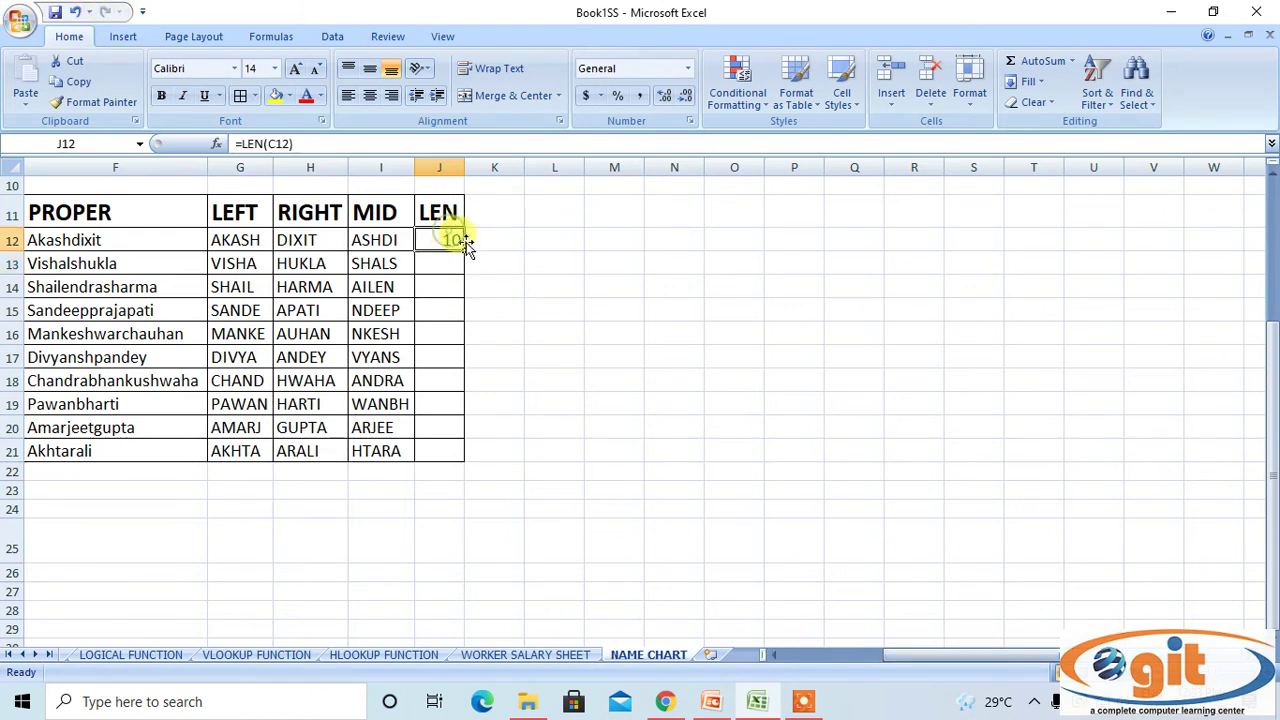
double_click(465, 252)
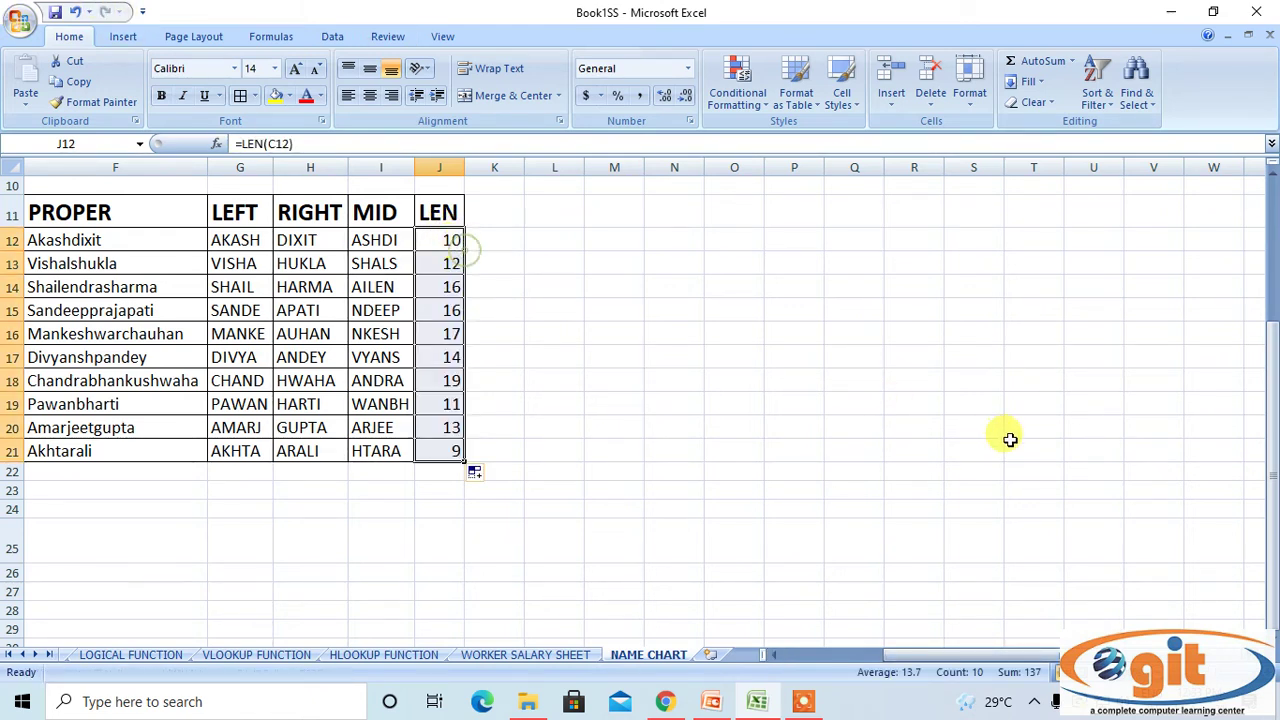
click(1008, 442)
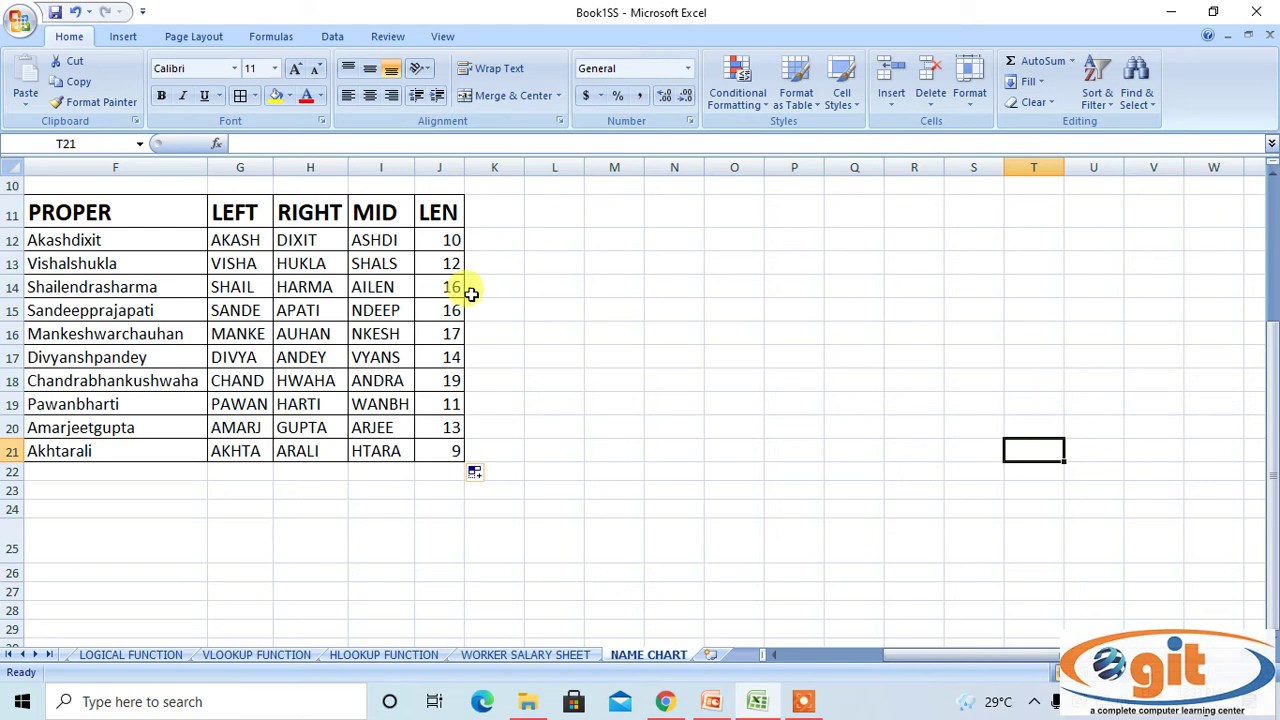
drag(922, 657, 797, 668)
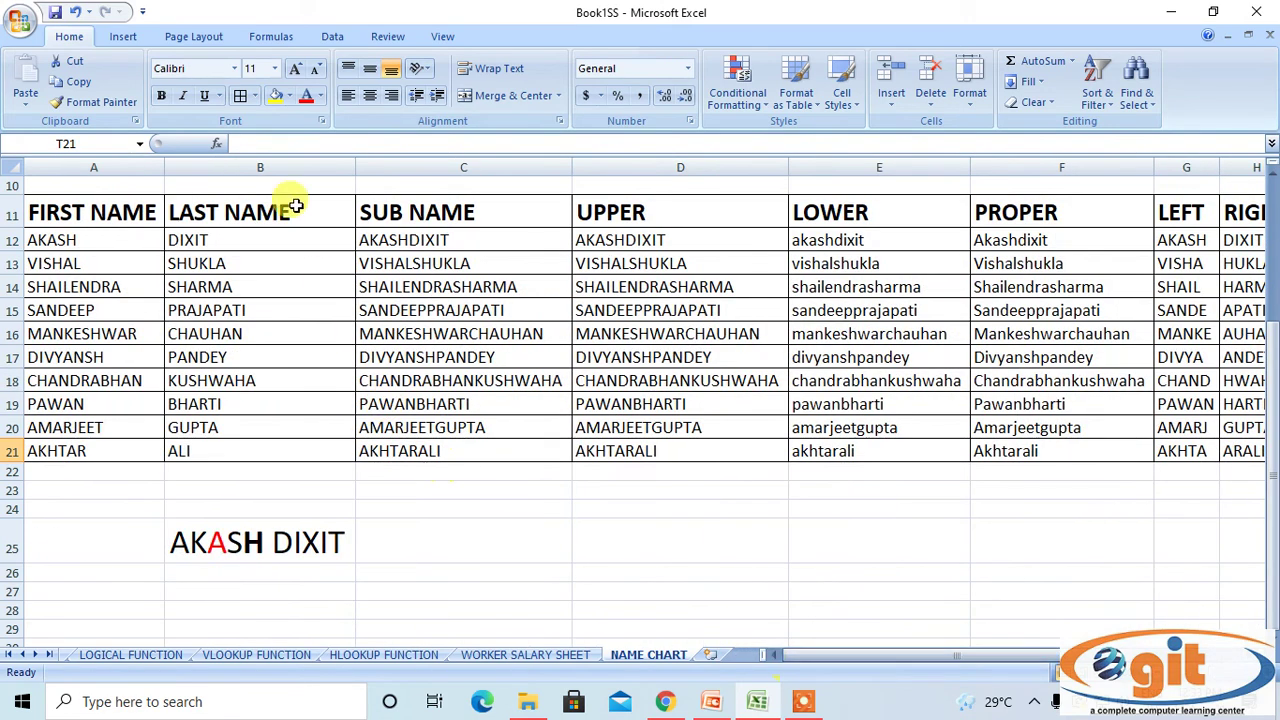
click(491, 237)
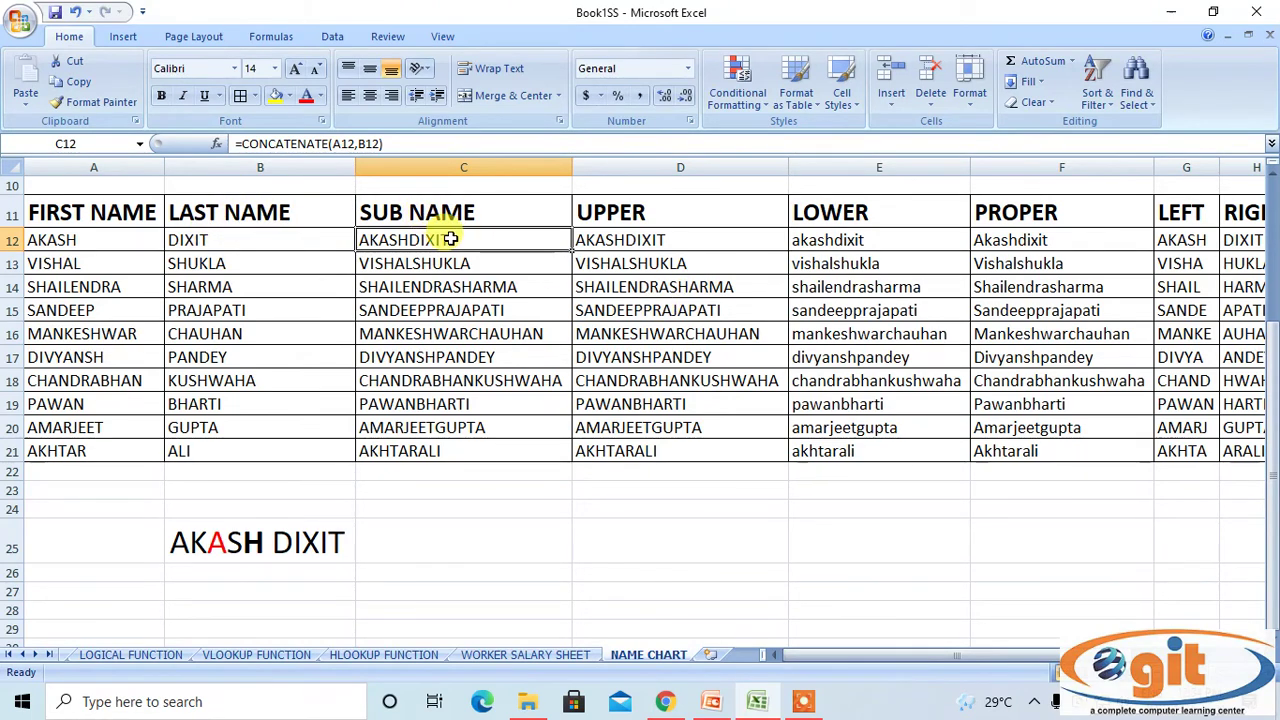
click(86, 239)
double_click(86, 239)
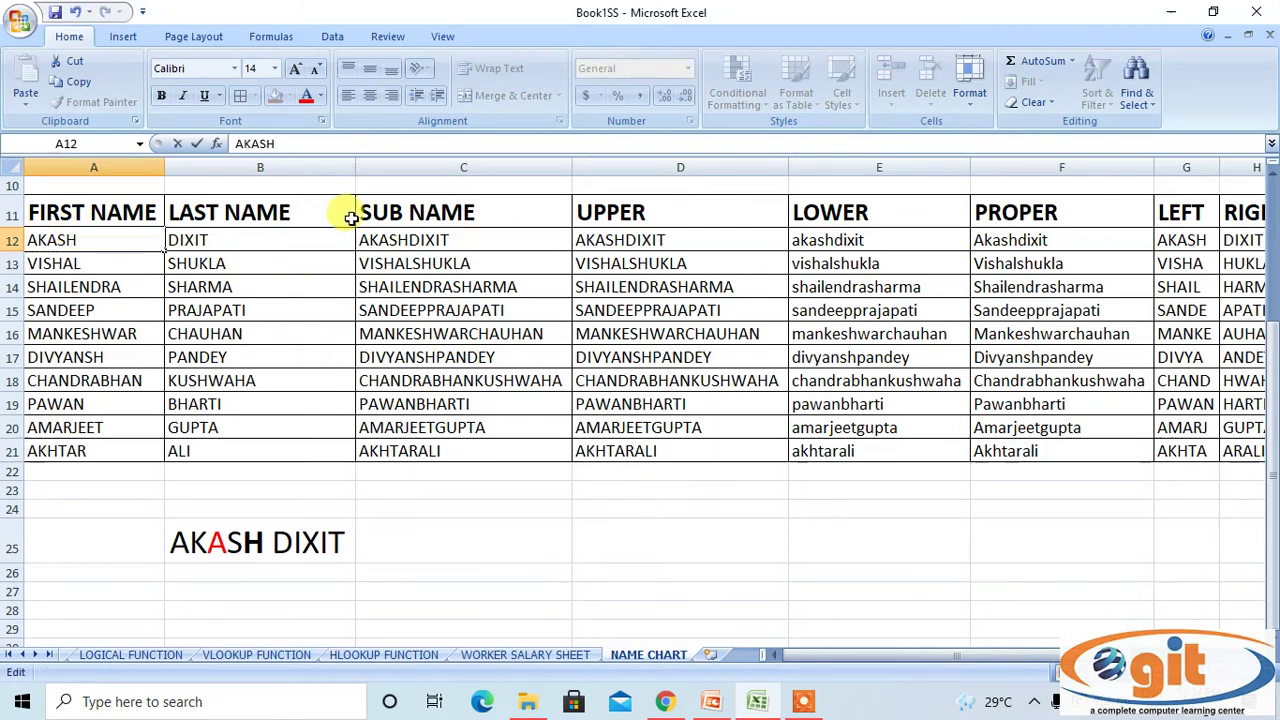
key(Return)
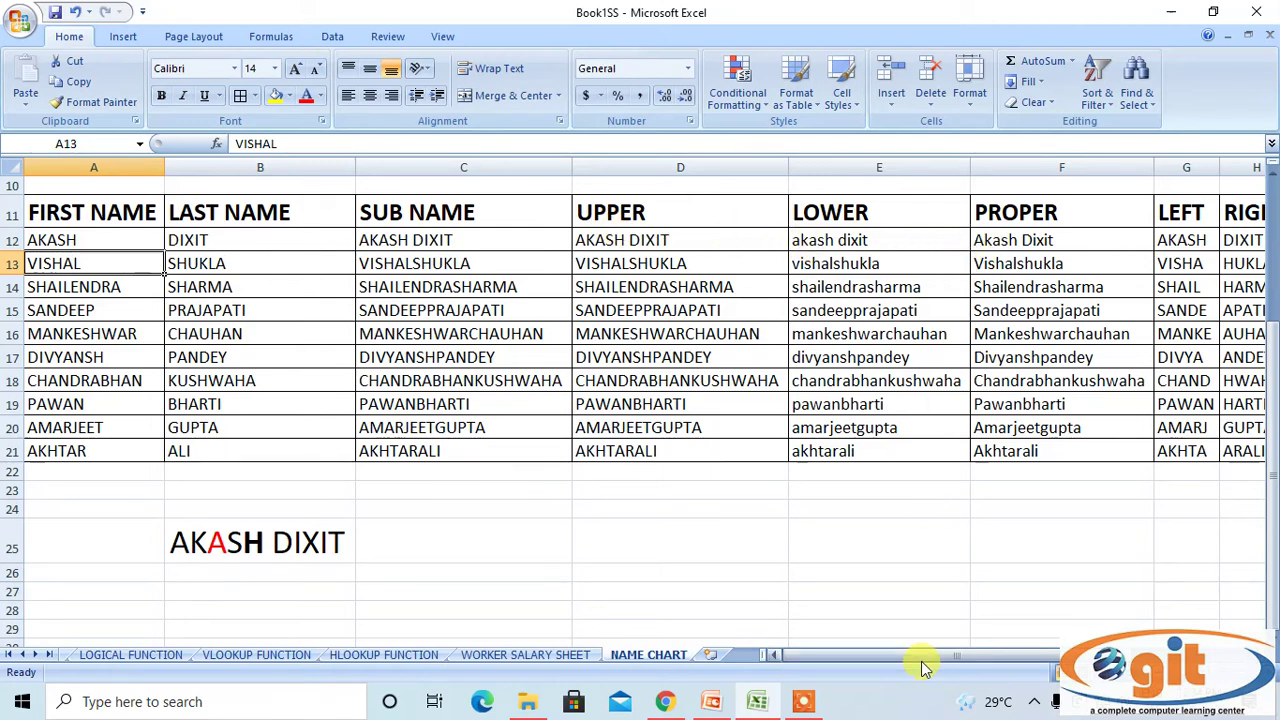
drag(919, 652, 985, 648)
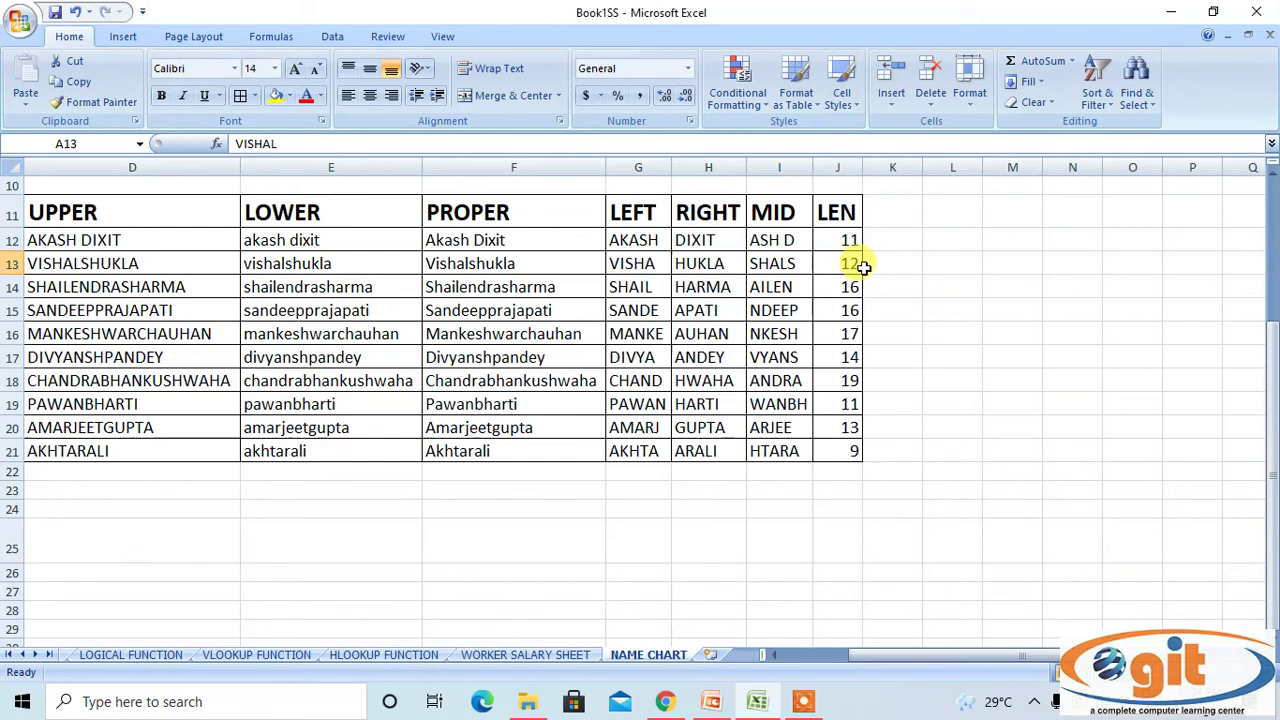
click(838, 240)
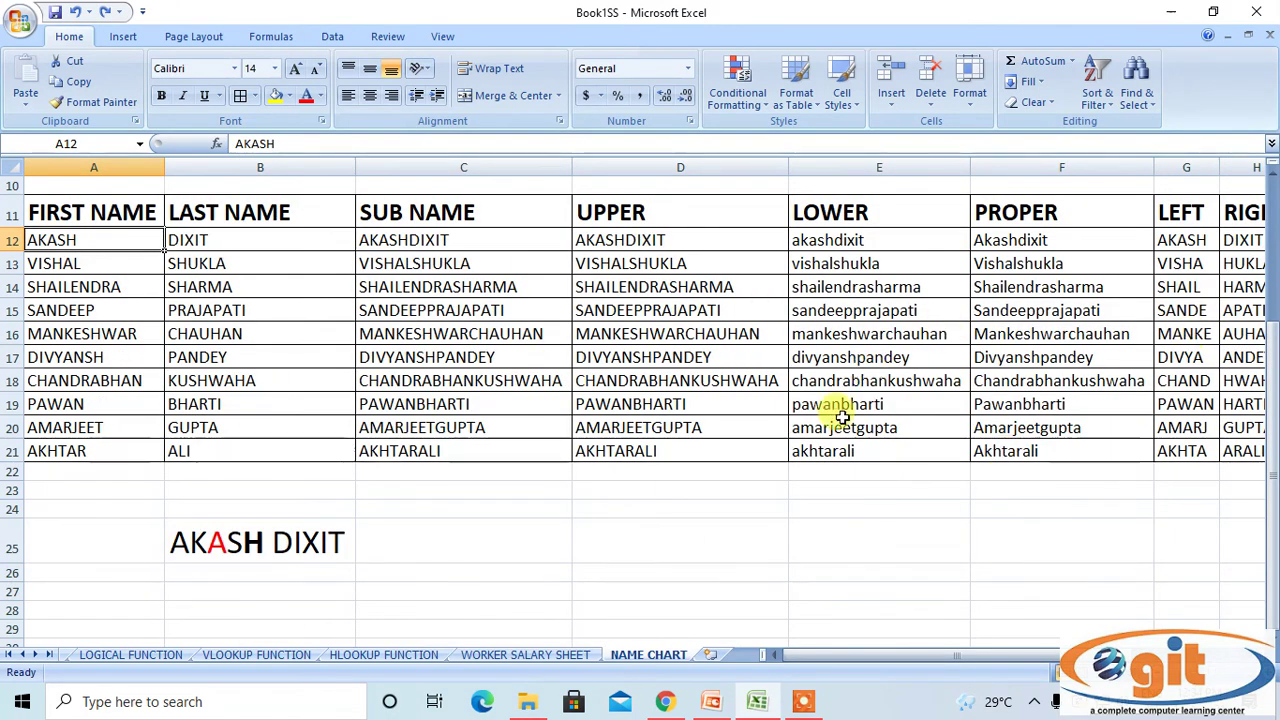
click(763, 493)
scroll(367, 385, up, 3)
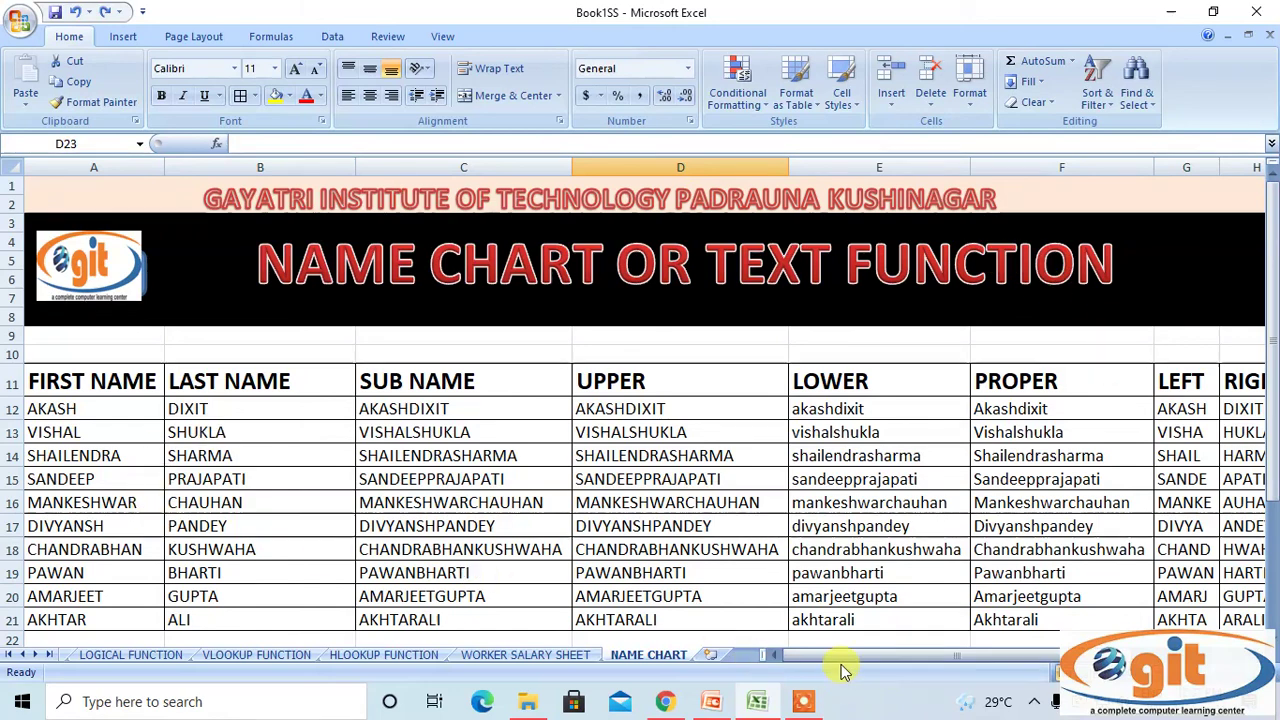
drag(836, 655, 879, 652)
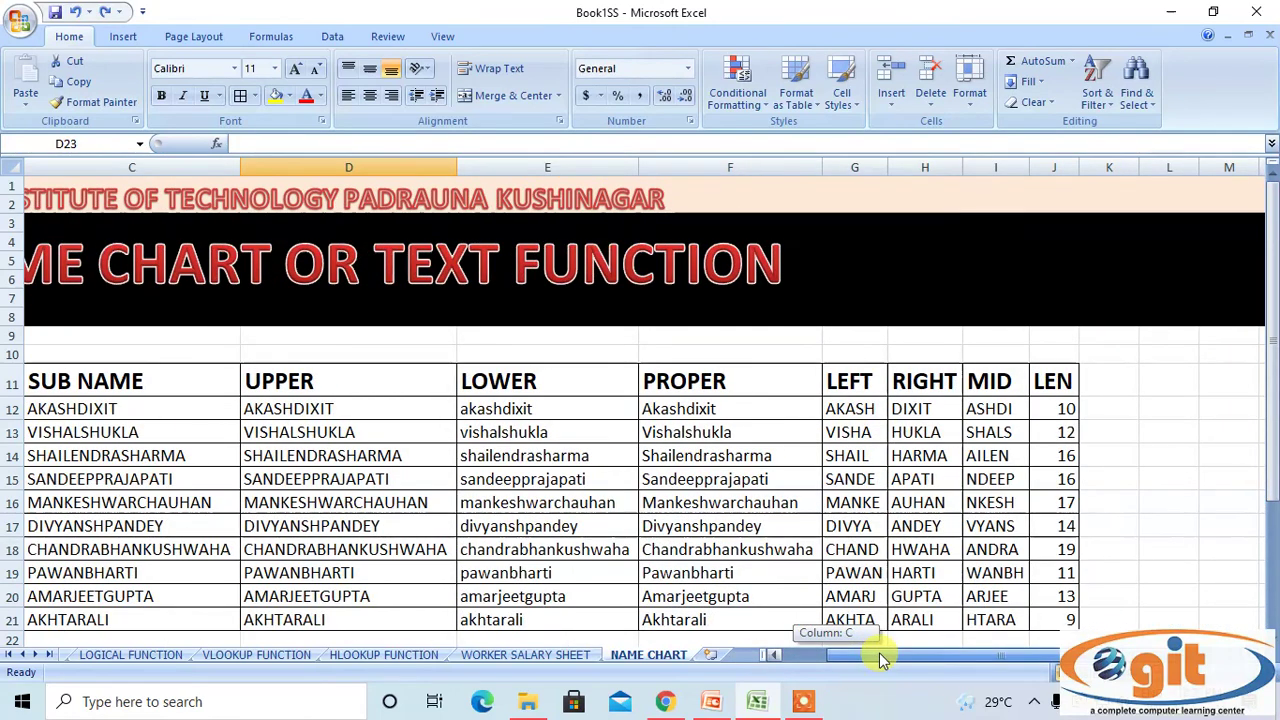